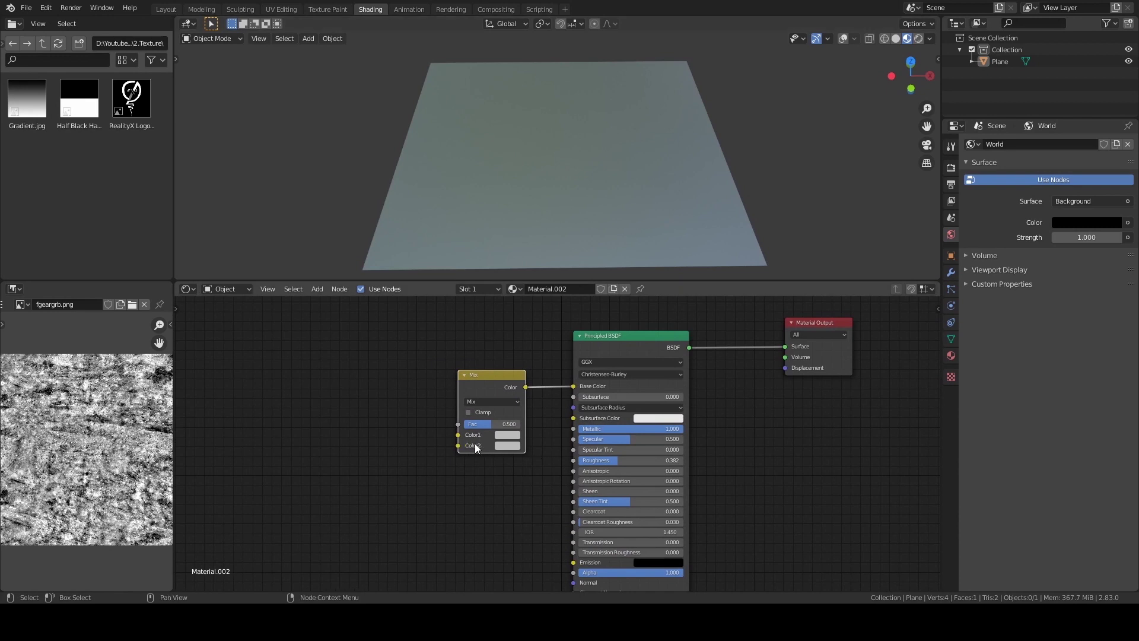
# Set the Mix node's Color1 to red and Color2 to green, with a factor of 0.633
pyautogui.click(506, 434)
pyautogui.click(534, 367)
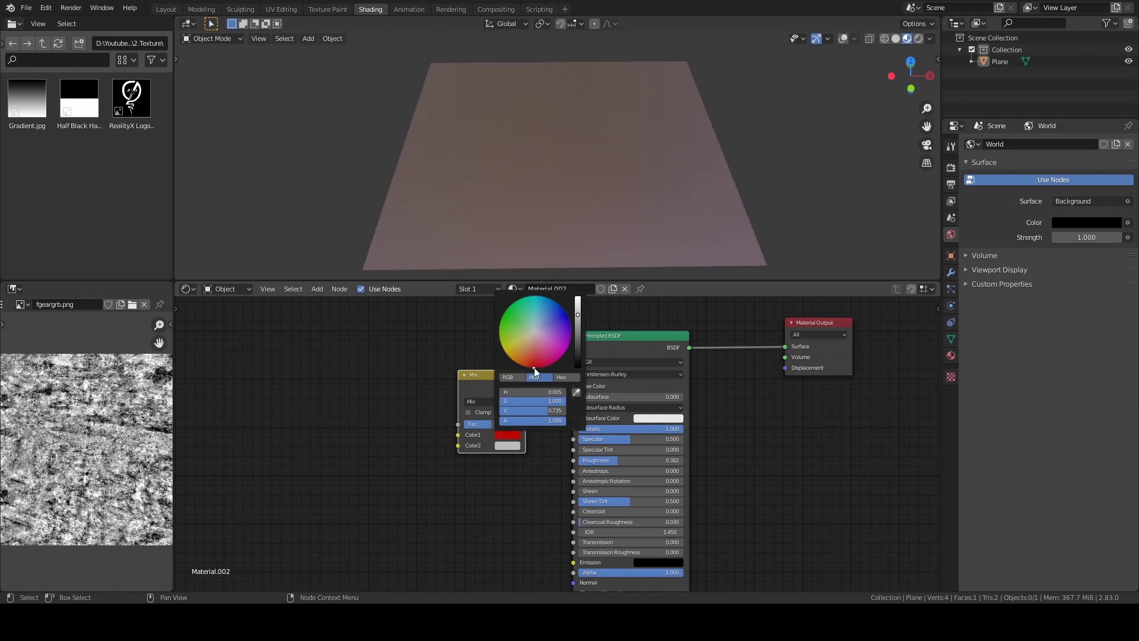
pyautogui.click(508, 445)
pyautogui.click(502, 327)
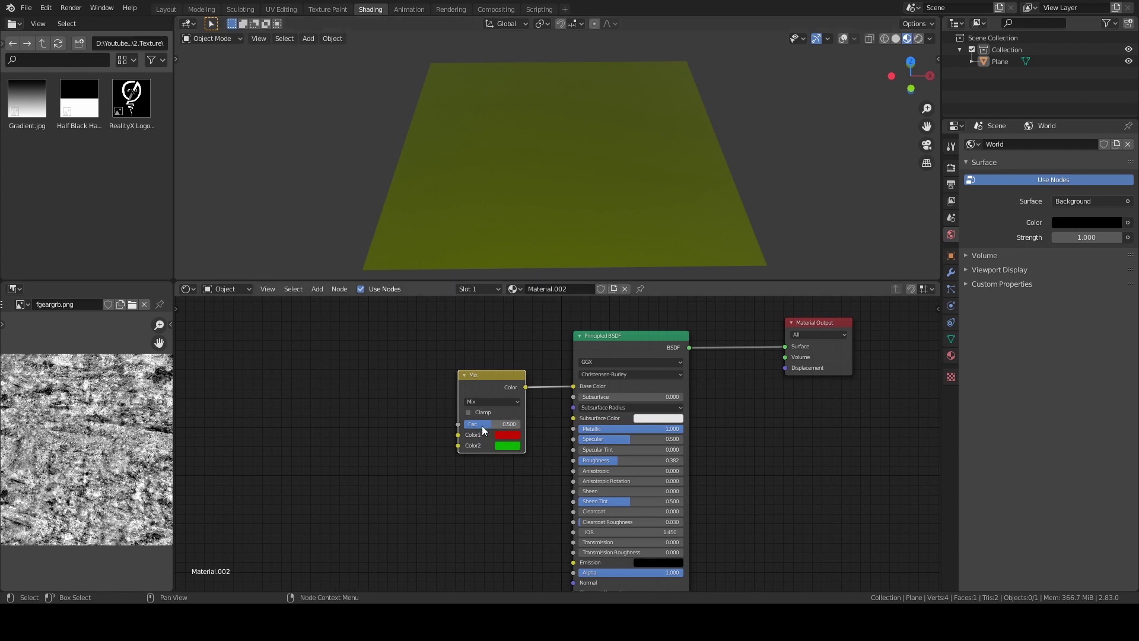
pyautogui.moveTo(485, 424)
pyautogui.mouseDown()
pyautogui.moveTo(525, 424)
pyautogui.moveTo(436, 425)
pyautogui.moveTo(521, 424)
pyautogui.moveTo(474, 426)
pyautogui.moveTo(501, 425)
pyautogui.mouseUp()
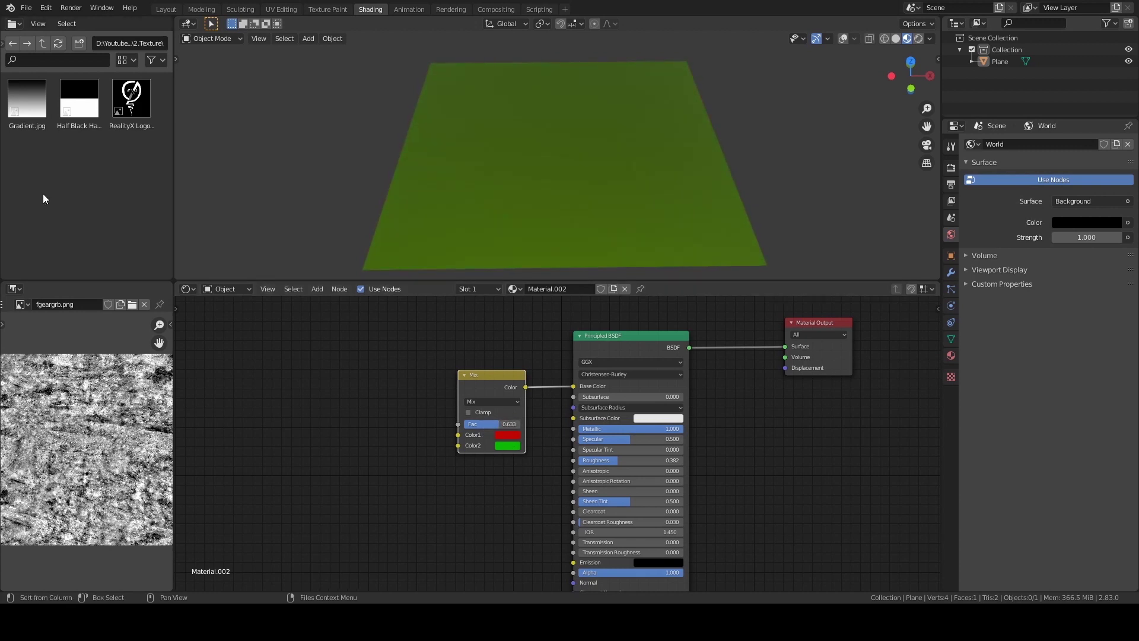
# Connect the Half Black Half White.jpg texture to the Mix factor, previewing the texture alone and the Mix output on the plane
pyautogui.moveTo(74, 104); pyautogui.dragTo(457, 424)
pyautogui.keyDown('ctrl'); pyautogui.keyDown('shift'); pyautogui.click(314, 370); pyautogui.keyUp('shift'); pyautogui.keyUp('ctrl')
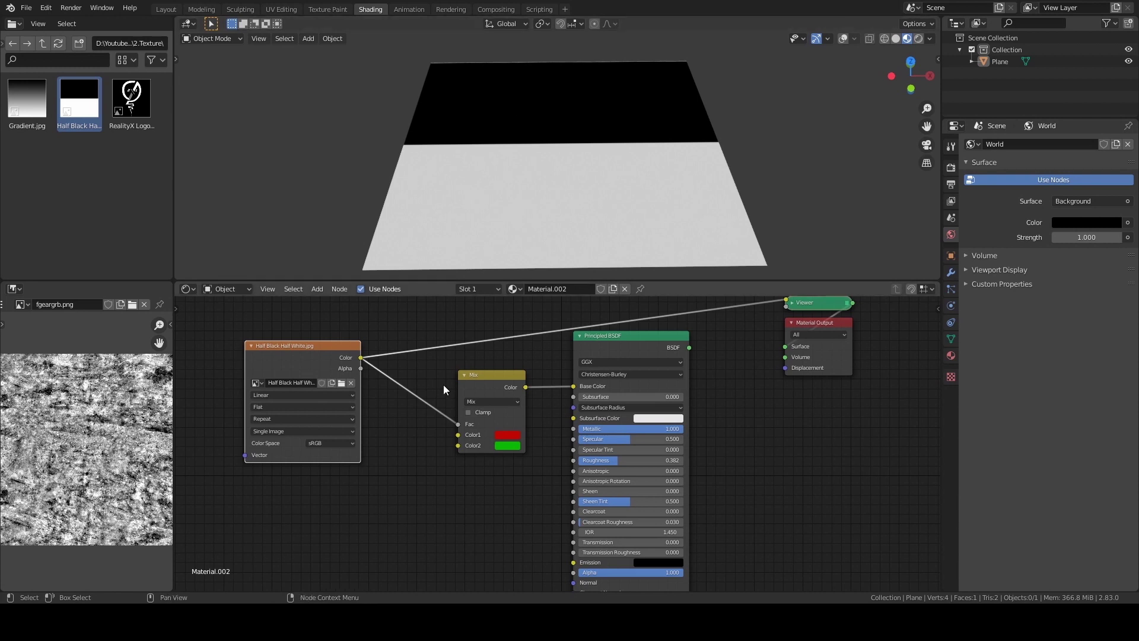
pyautogui.keyDown('ctrl'); pyautogui.keyDown('shift'); pyautogui.click(491, 389); pyautogui.keyUp('shift'); pyautogui.keyUp('ctrl')
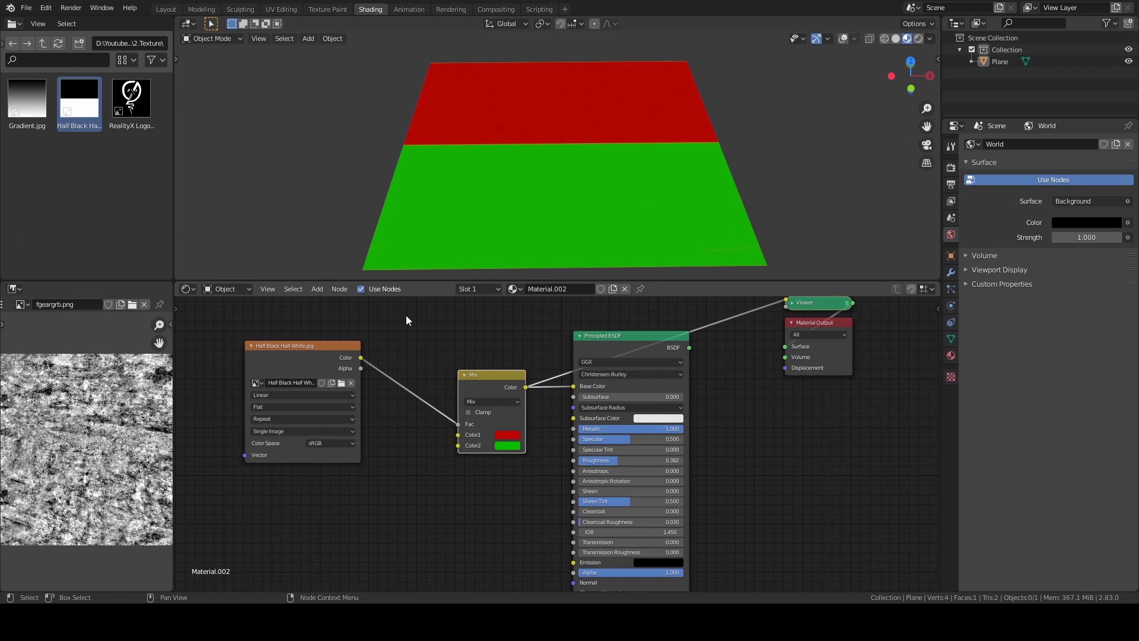
# Replace the Half Black Half White texture with Gradient.jpg as the Mix factor and preview the gradient and the Mix output
pyautogui.click(333, 362)
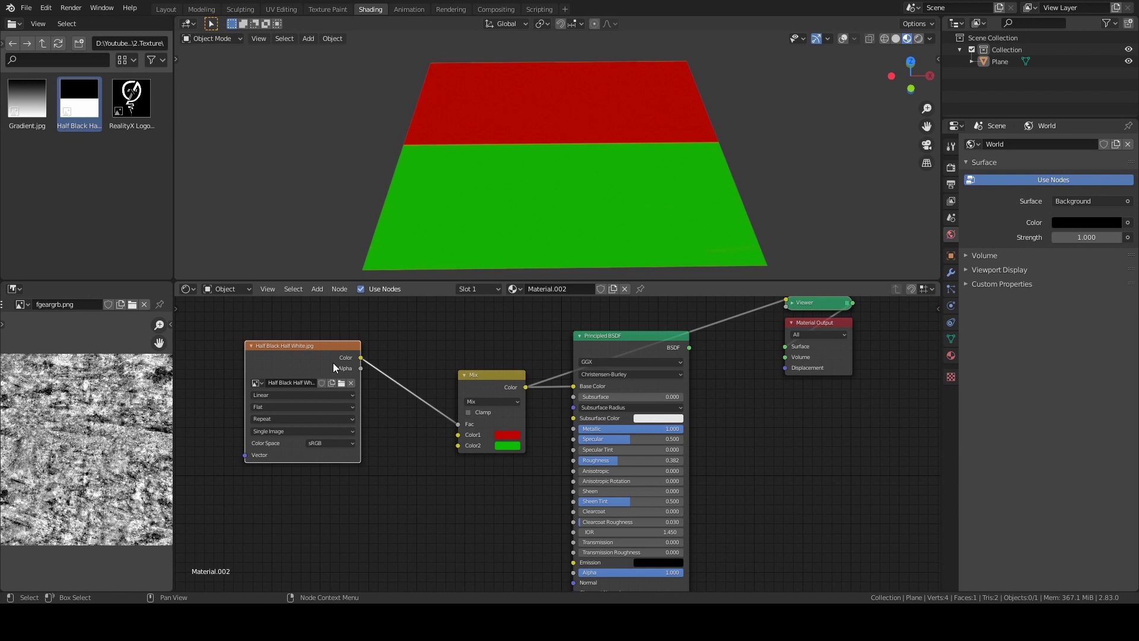
pyautogui.press('x')
pyautogui.moveTo(19, 93); pyautogui.dragTo(457, 423)
pyautogui.keyDown('ctrl'); pyautogui.keyDown('shift'); pyautogui.click(300, 374); pyautogui.keyUp('shift'); pyautogui.keyUp('ctrl')
pyautogui.keyDown('ctrl'); pyautogui.keyDown('shift'); pyautogui.click(492, 383); pyautogui.keyUp('shift'); pyautogui.keyUp('ctrl')
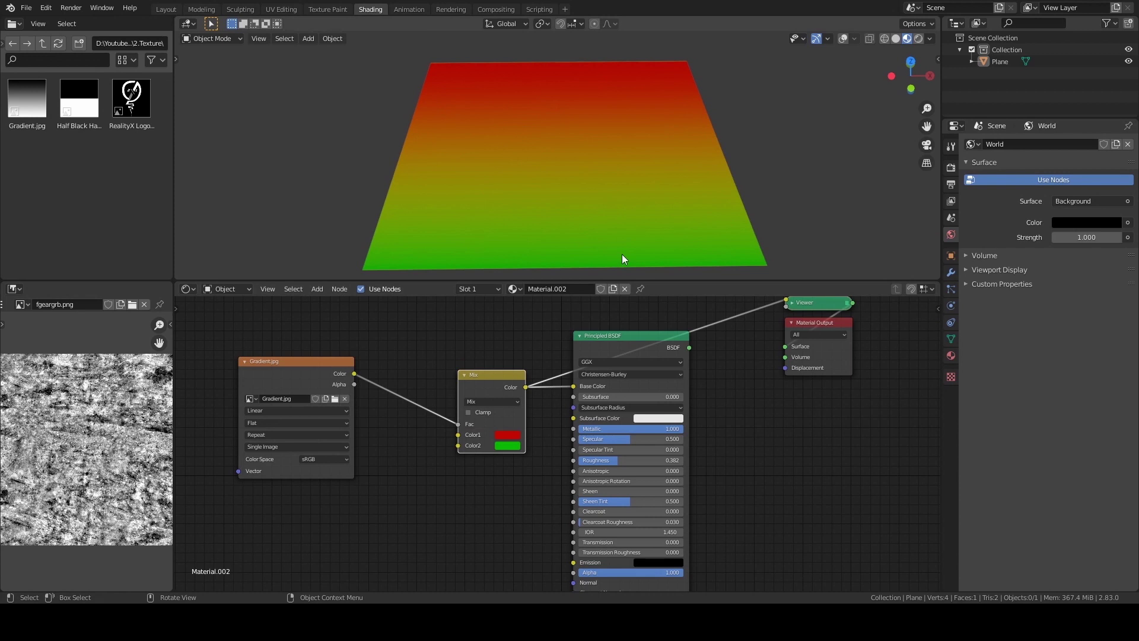
# Swap the gradient texture for the RealityX Logo.jpg as the Mix factor and preview the logo and the Mix output
pyautogui.click(316, 371)
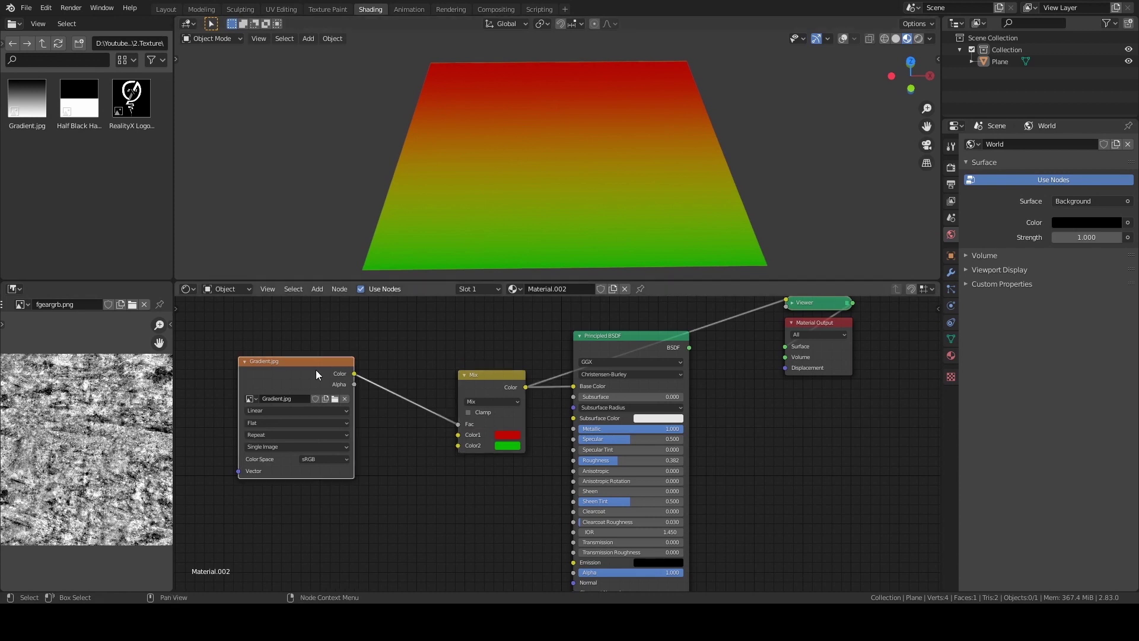
pyautogui.press('x')
pyautogui.moveTo(133, 101); pyautogui.dragTo(343, 376)
pyautogui.keyDown('ctrl'); pyautogui.keyDown('shift'); pyautogui.click(343, 375); pyautogui.keyUp('shift'); pyautogui.keyUp('ctrl')
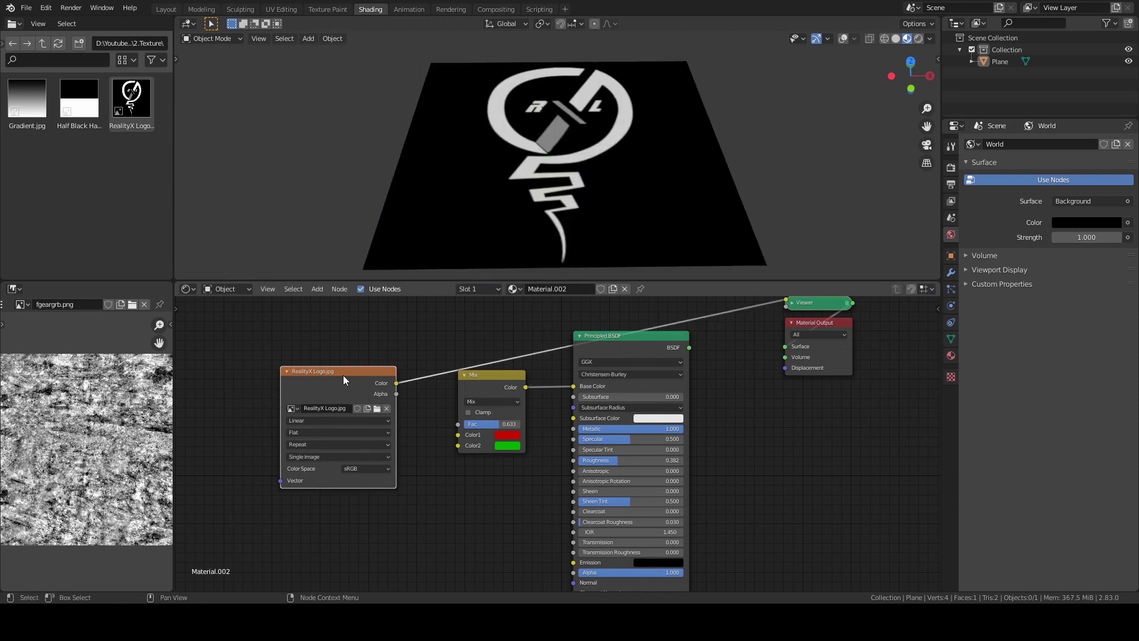
pyautogui.moveTo(343, 375); pyautogui.dragTo(458, 423)
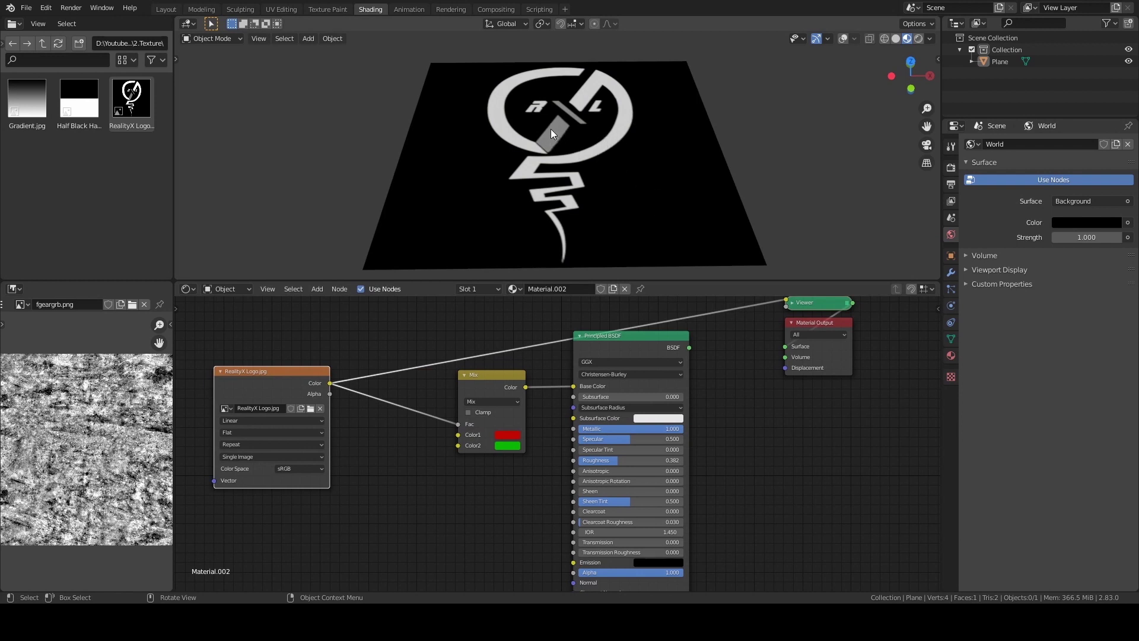
pyautogui.keyDown('ctrl'); pyautogui.keyDown('shift'); pyautogui.click(498, 376); pyautogui.keyUp('shift'); pyautogui.keyUp('ctrl')
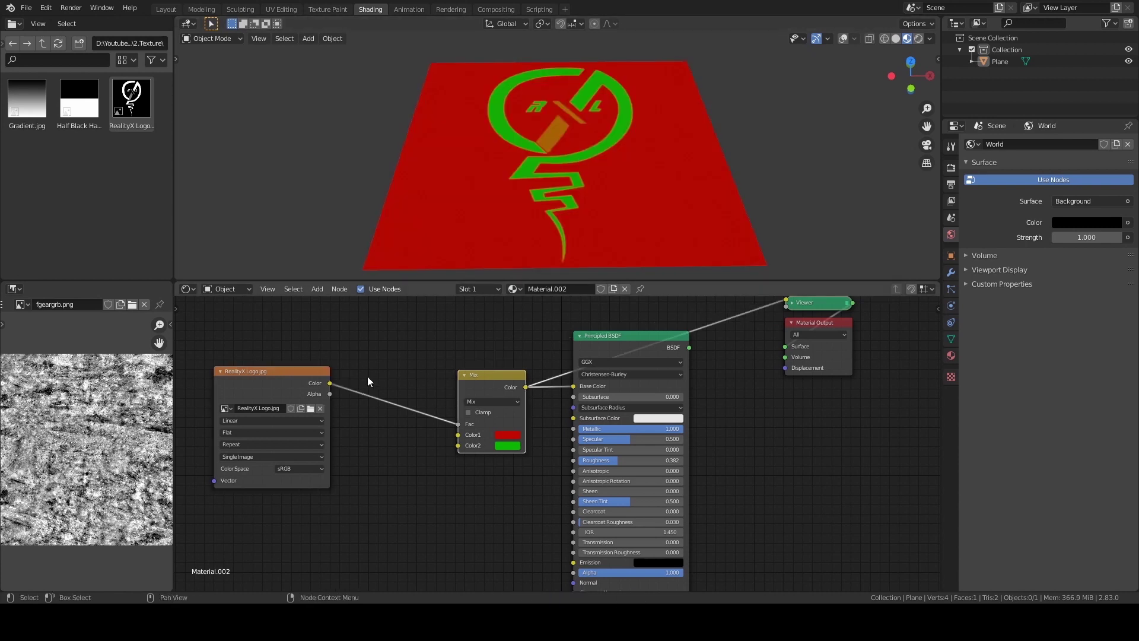
# Delete the logo texture node and connect the Half Black Half White.jpg color to the Mix factor again
pyautogui.press('x')
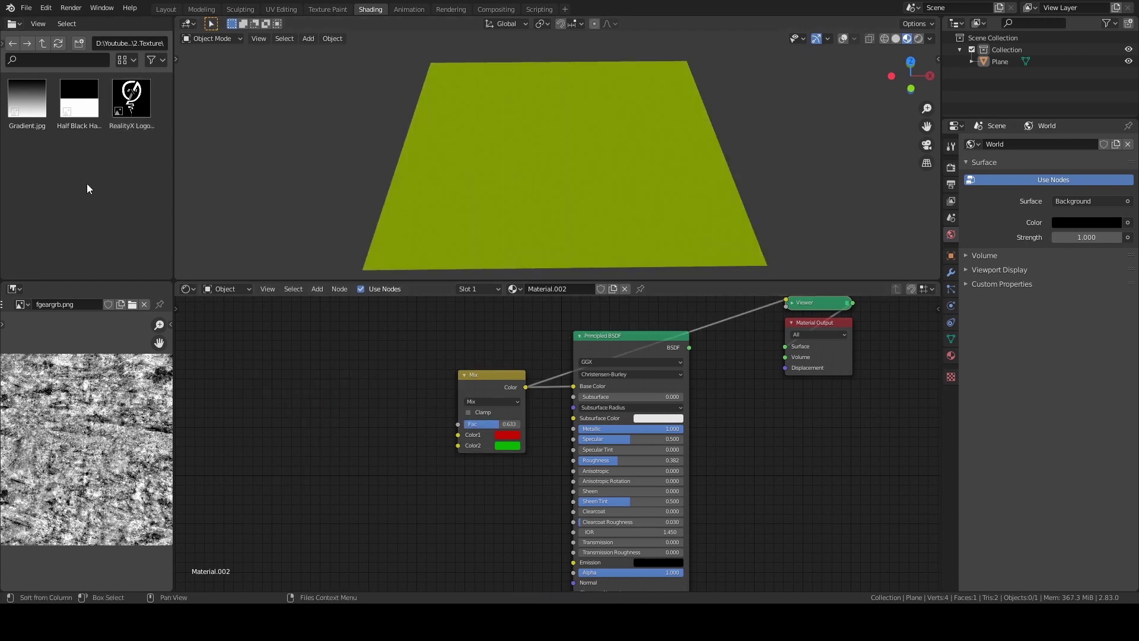
pyautogui.moveTo(83, 112); pyautogui.dragTo(292, 363)
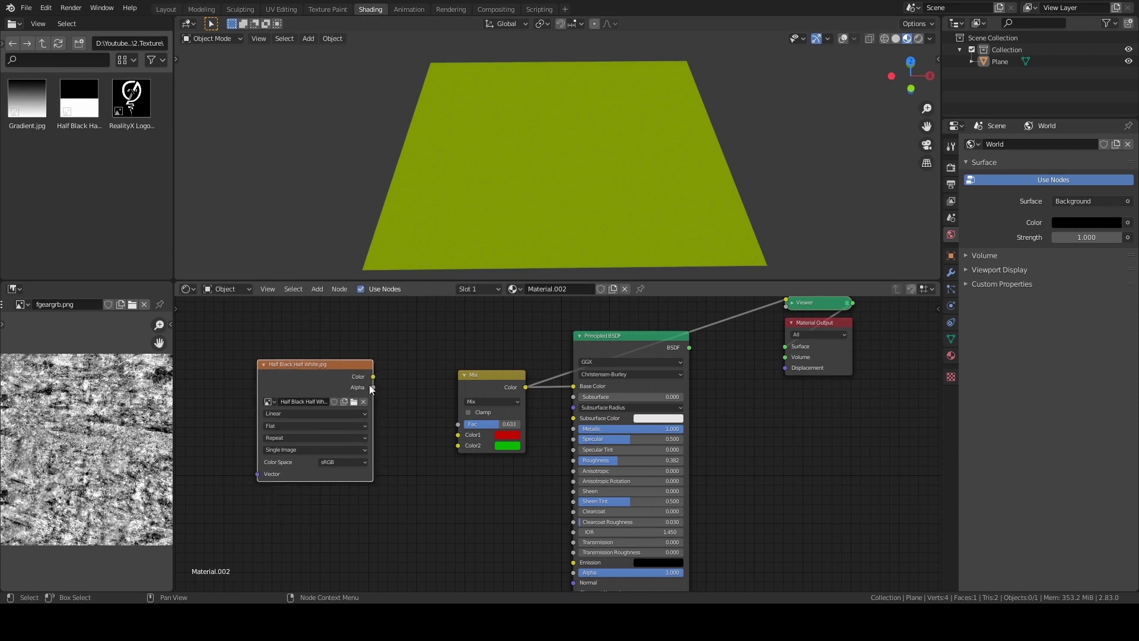
pyautogui.moveTo(373, 380); pyautogui.dragTo(350, 369)
pyautogui.moveTo(350, 369); pyautogui.dragTo(450, 400, button='middle')
pyautogui.scroll(-1, 450, 400)
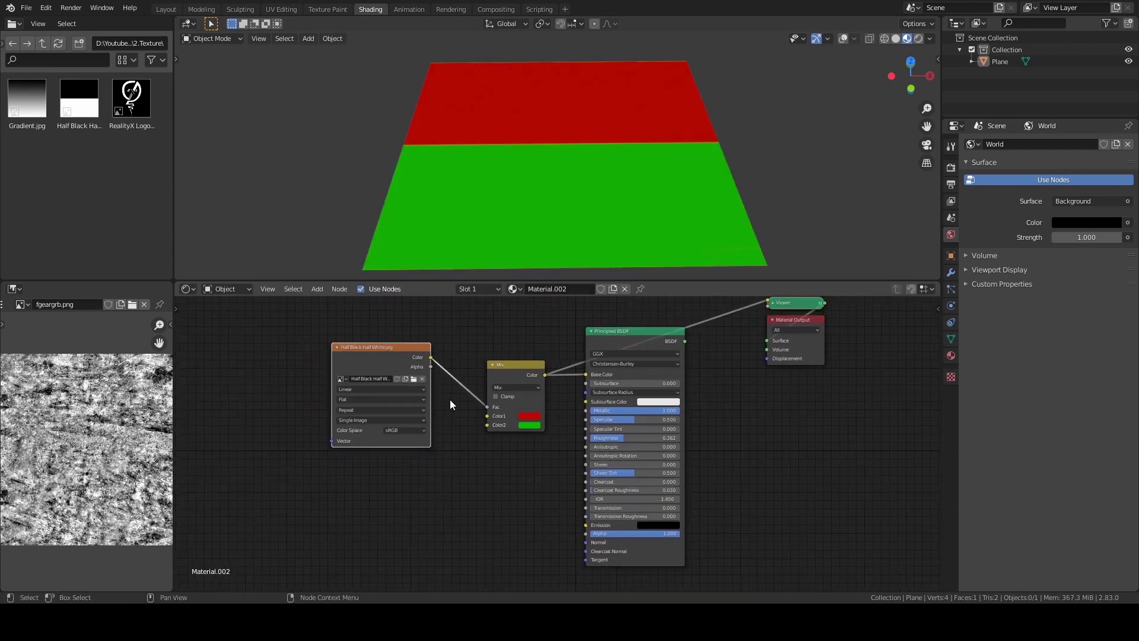
# Add the rock image img.jpg as a texture node and connect its color to the Mix node's Color1
pyautogui.click(21, 304)
pyautogui.click(65, 365)
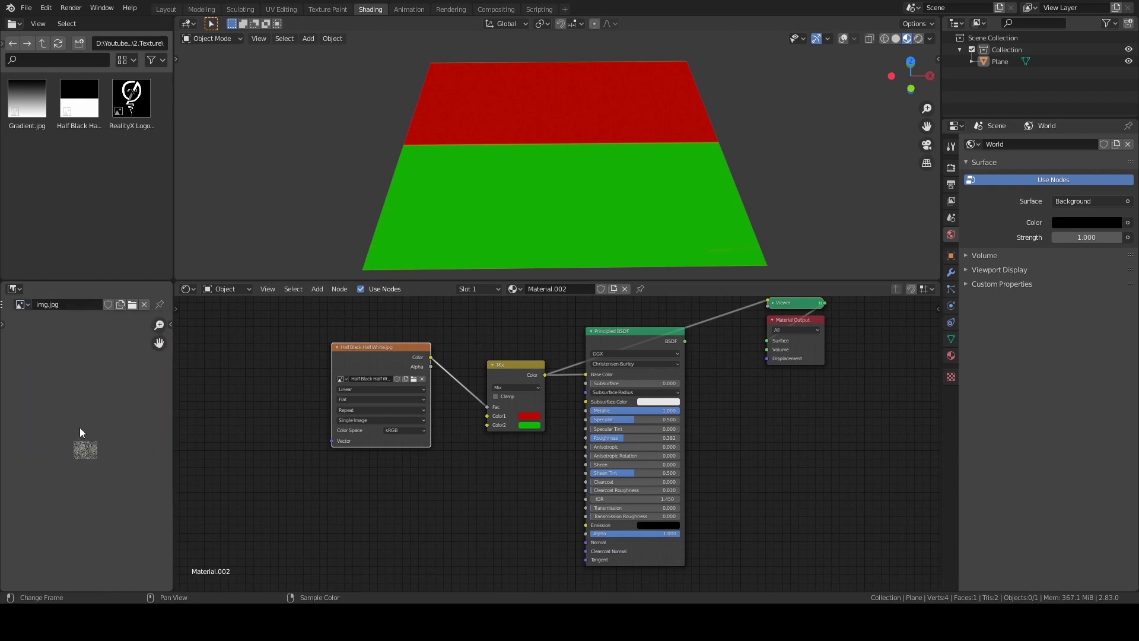
pyautogui.moveTo(24, 303); pyautogui.dragTo(485, 416)
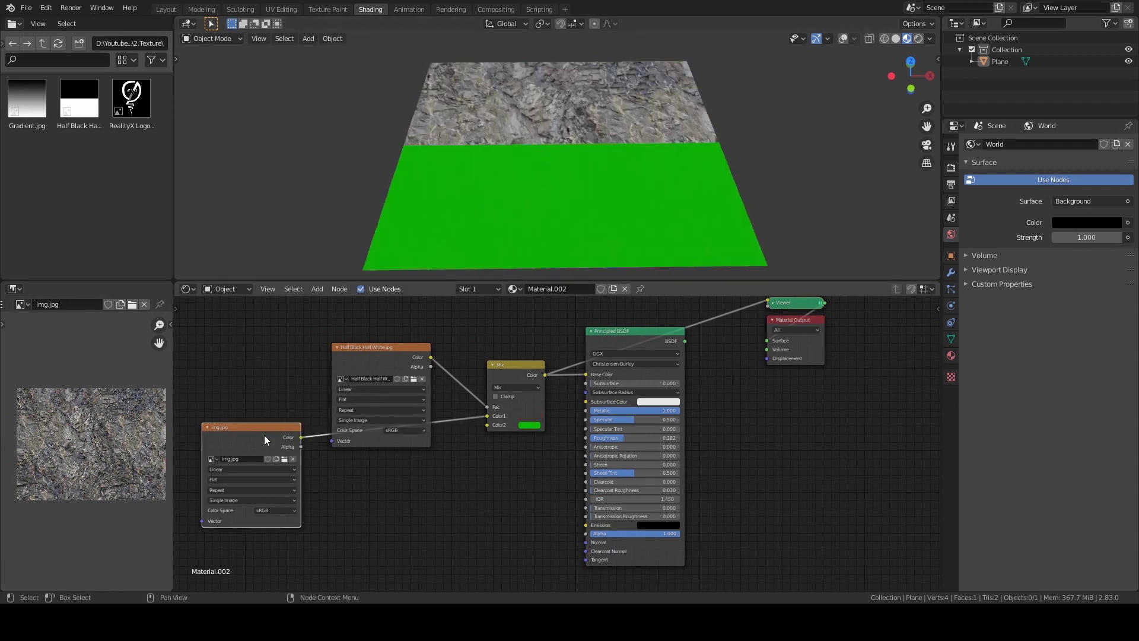
pyautogui.moveTo(265, 436); pyautogui.dragTo(275, 415)
# Add the grass image as a texture node below the mask texture and connect its color to the Mix node's Color2
pyautogui.click(21, 305)
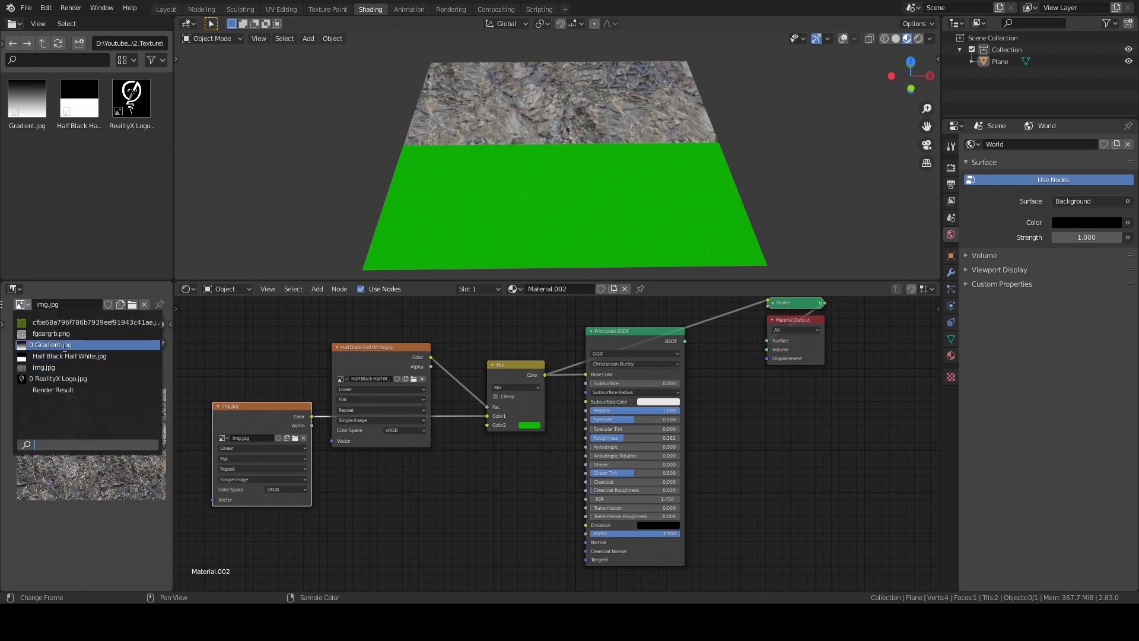
pyautogui.click(77, 325)
pyautogui.moveTo(21, 305); pyautogui.dragTo(406, 489)
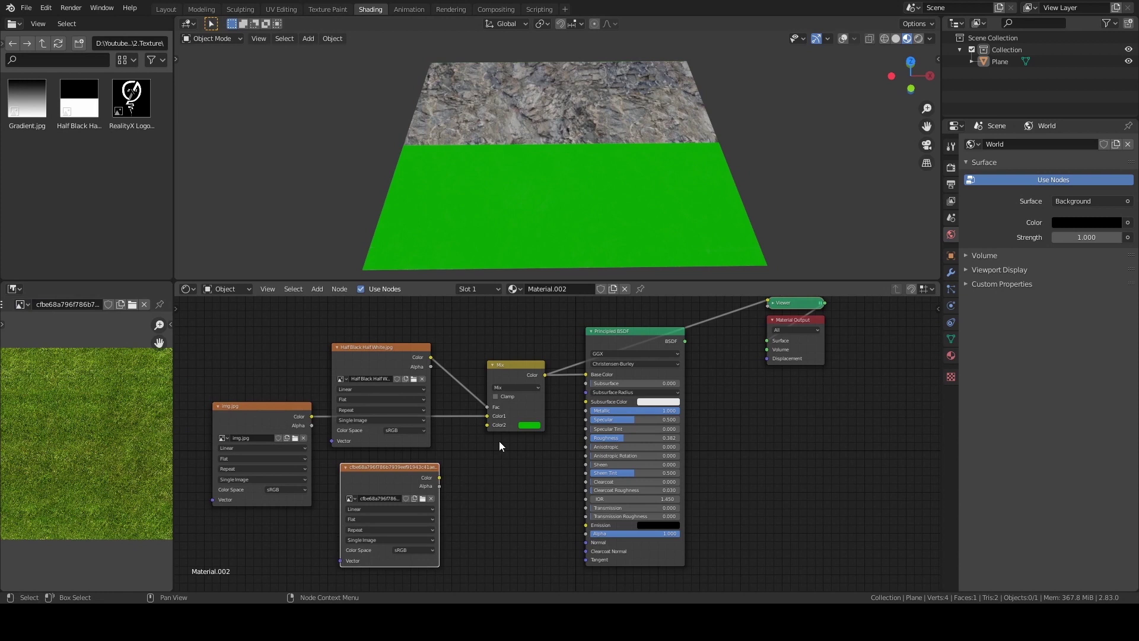
pyautogui.moveTo(439, 477); pyautogui.dragTo(487, 425)
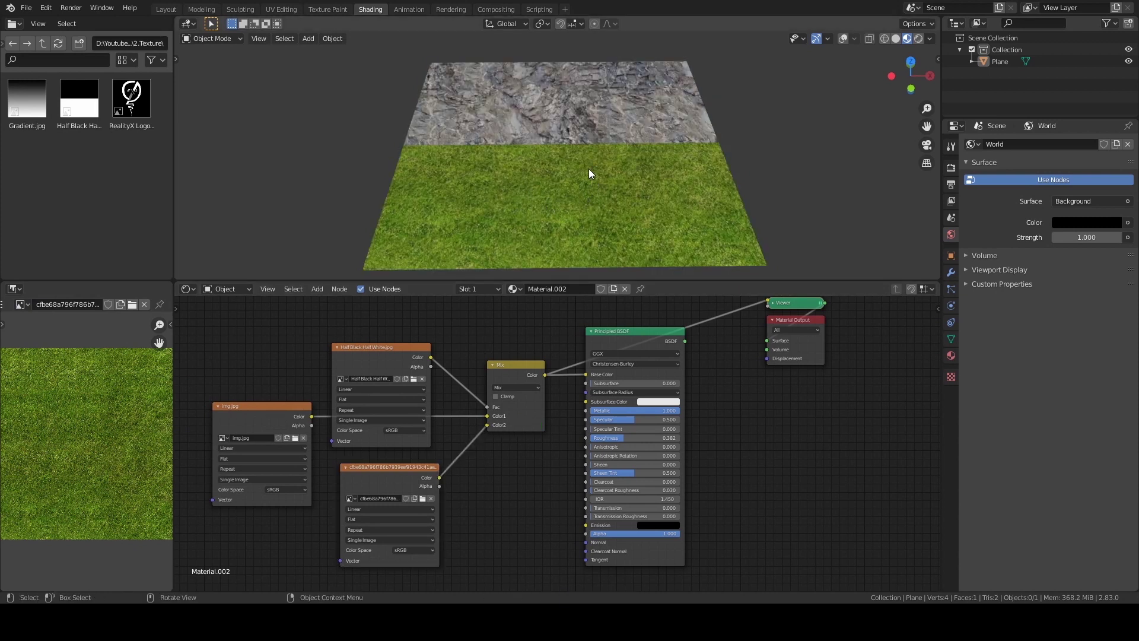
# Add the grunge image fgeargrb.png as a texture node above the rock texture and preview it on the plane
pyautogui.click(369, 347)
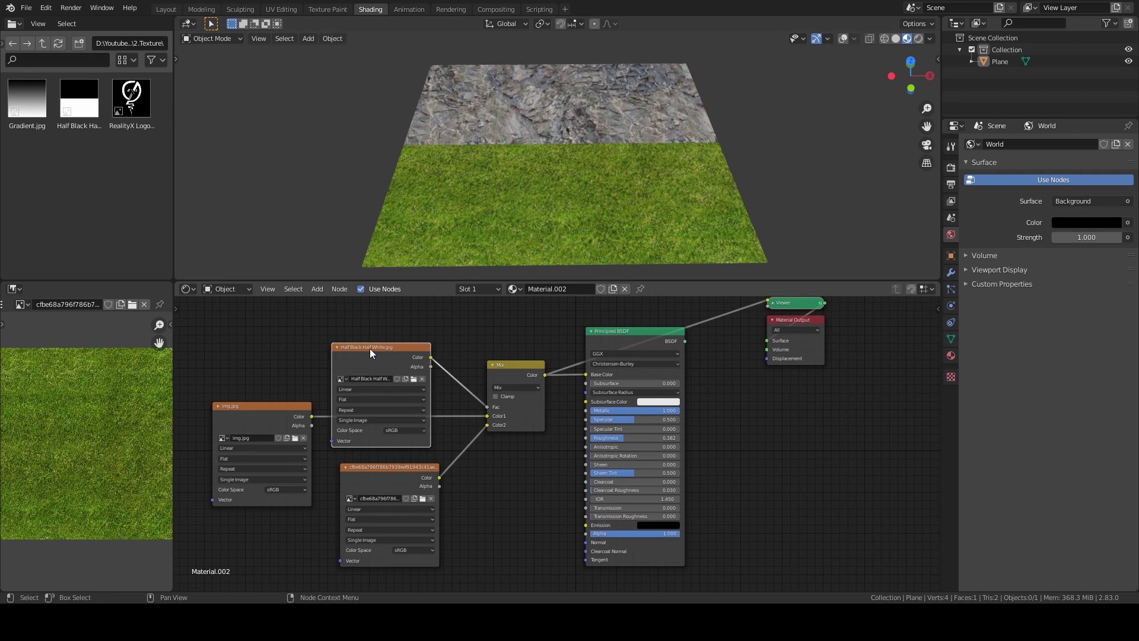
pyautogui.click(22, 304)
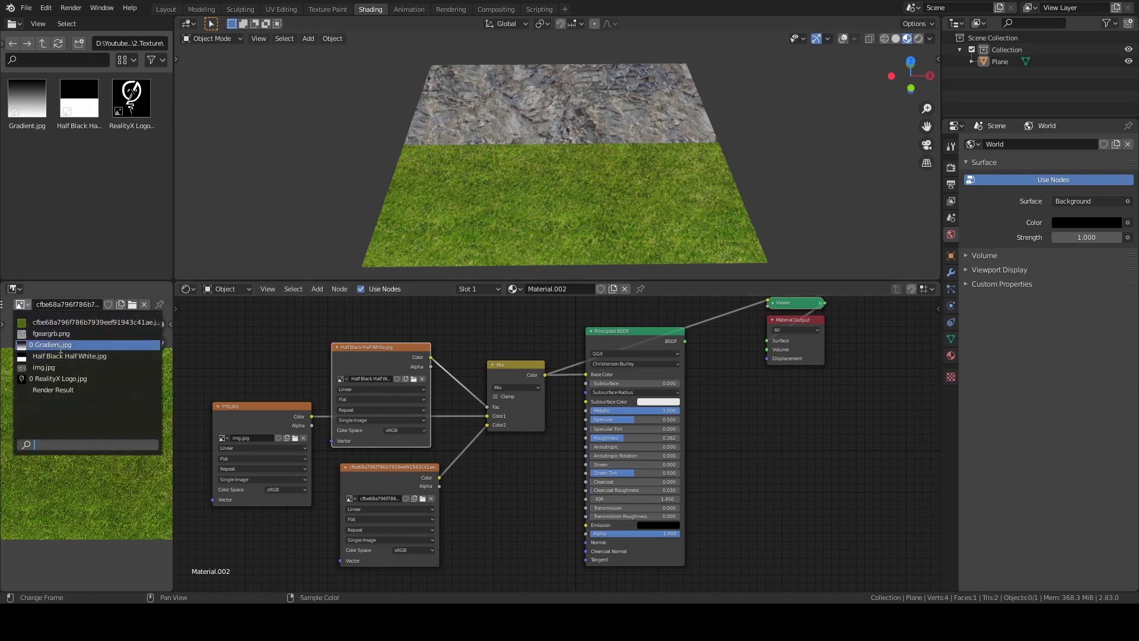
pyautogui.click(51, 333)
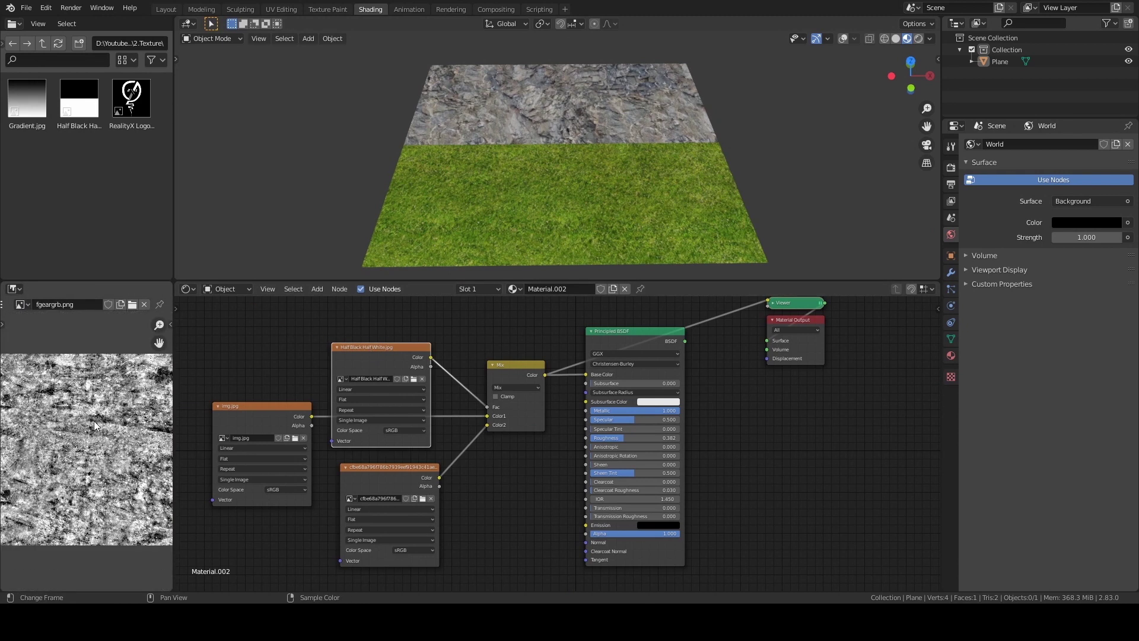
pyautogui.moveTo(21, 305); pyautogui.dragTo(303, 340)
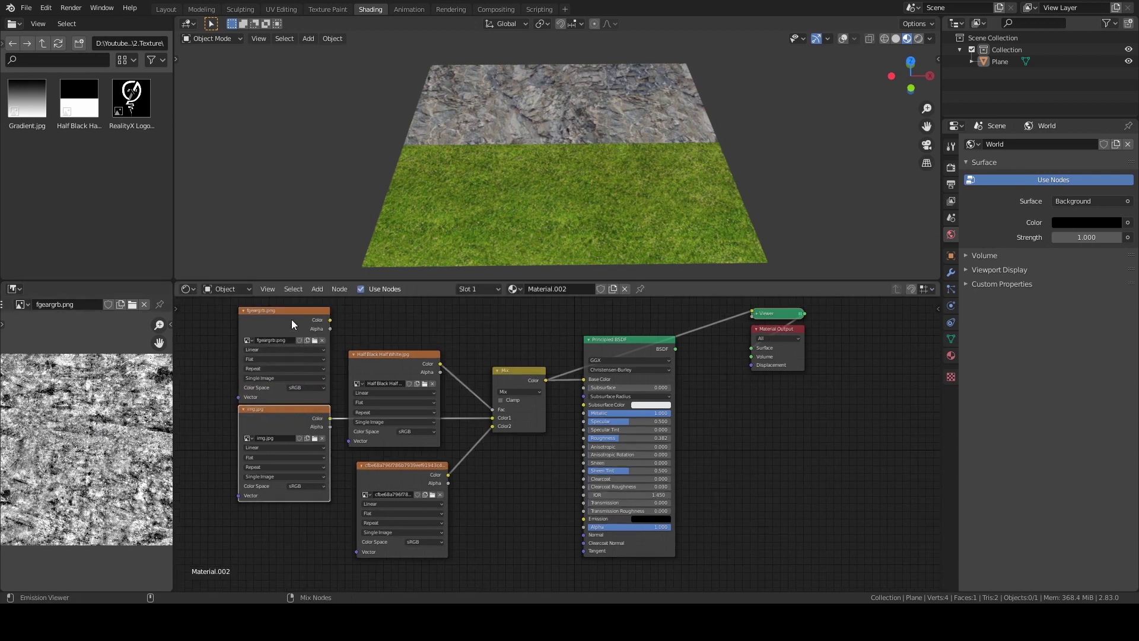
pyautogui.keyDown('ctrl'); pyautogui.keyDown('shift'); pyautogui.click(291, 320); pyautogui.keyUp('shift'); pyautogui.keyUp('ctrl')
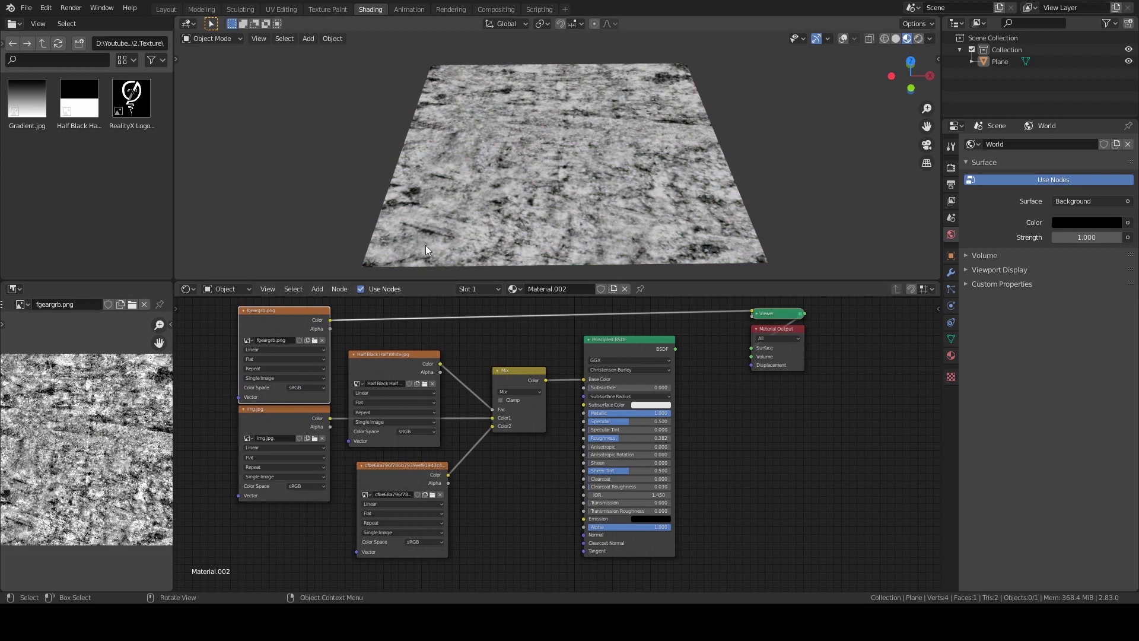
# Connect fgeargrb.png's color to the Mix factor, preview the Mix output, and delete the Half Black Half White texture node
pyautogui.moveTo(330, 320); pyautogui.dragTo(492, 409)
pyautogui.keyDown('ctrl'); pyautogui.keyDown('shift'); pyautogui.click(529, 371); pyautogui.keyUp('shift'); pyautogui.keyUp('ctrl')
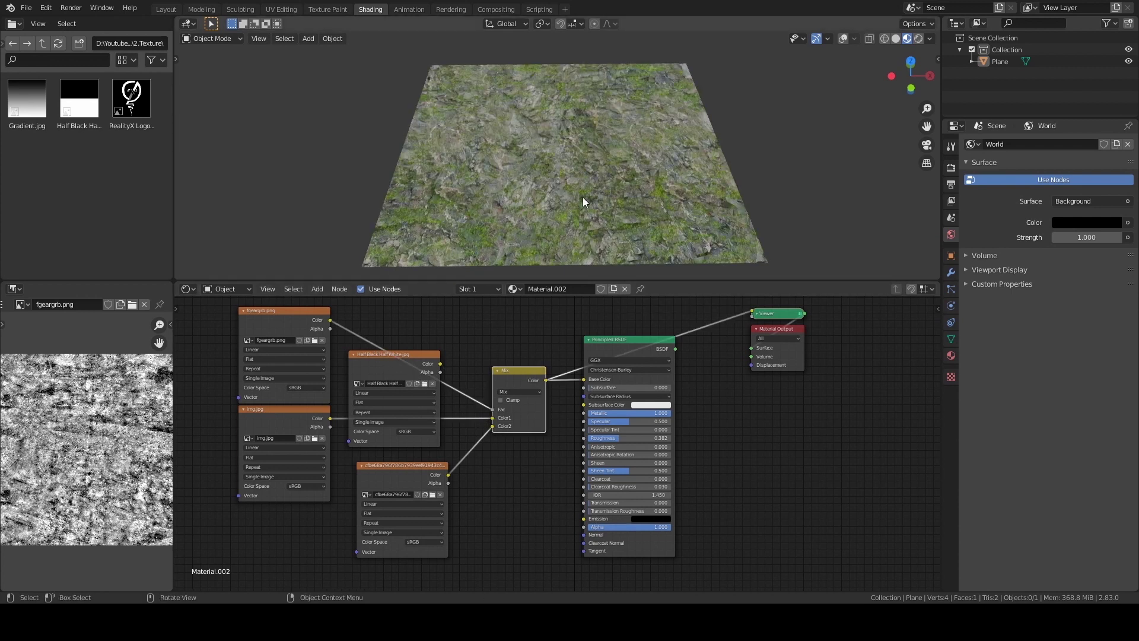
pyautogui.click(406, 361)
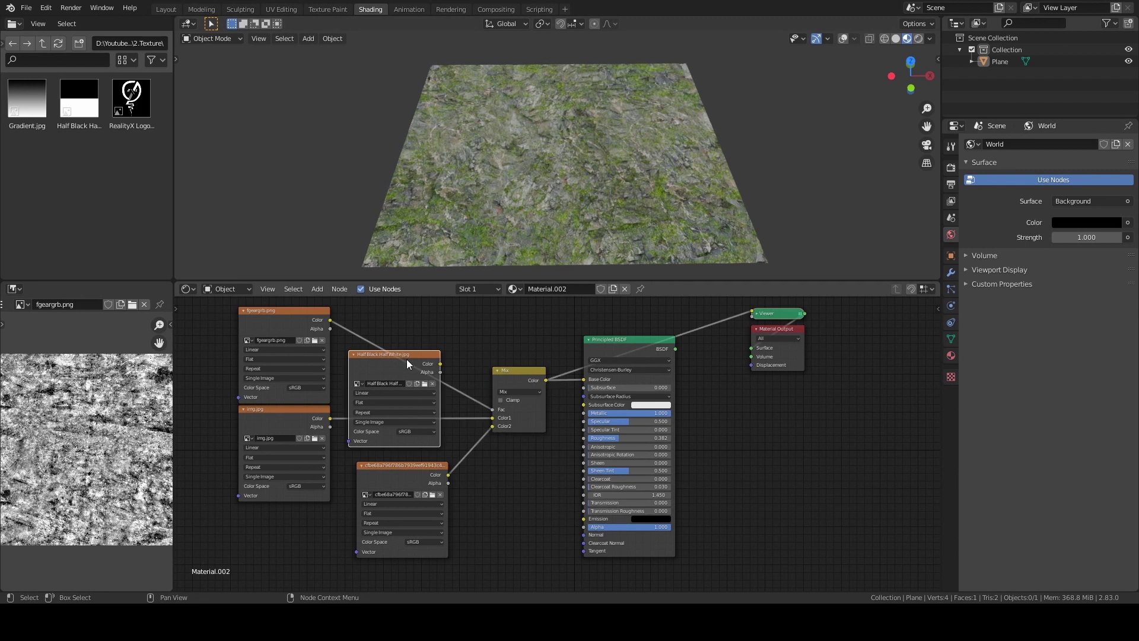
pyautogui.press('x')
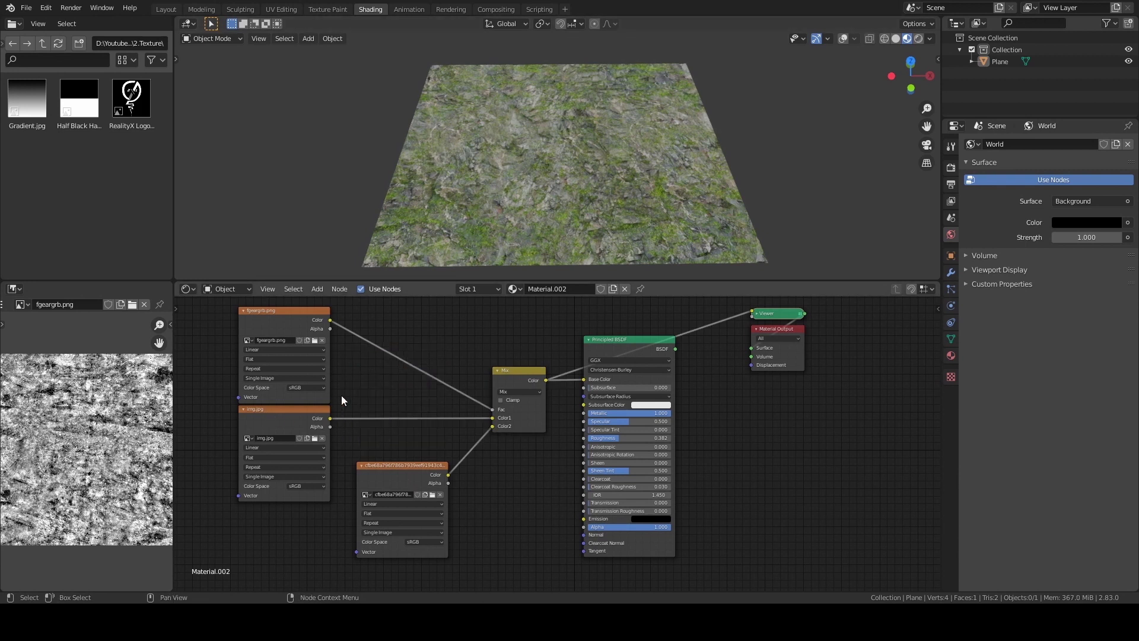
# Insert a ColorRamp node on the link between the fgeargrb.png texture and the Mix factor
pyautogui.hotkey('shift', 'a')
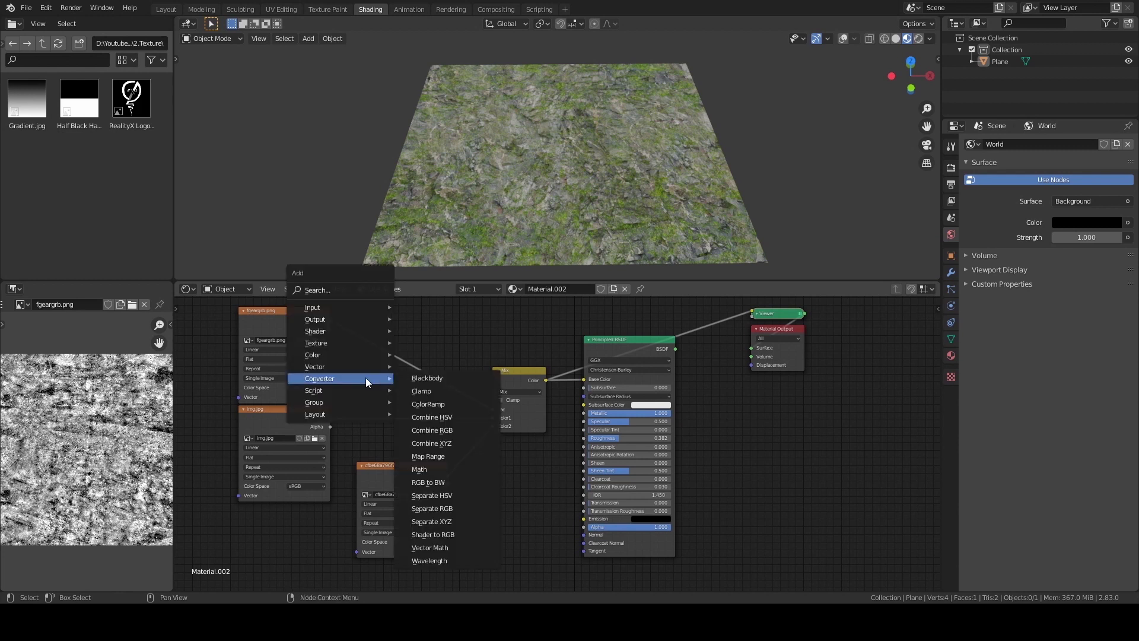
pyautogui.press('Escape')
pyautogui.click(311, 291)
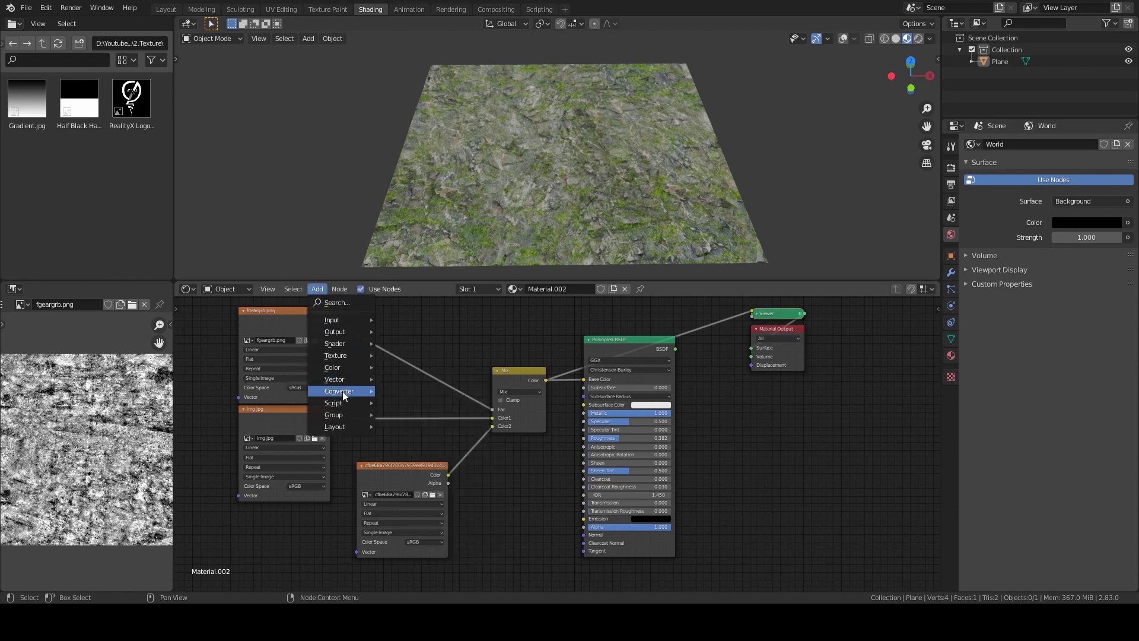
pyautogui.moveTo(343, 391)
pyautogui.click(413, 415)
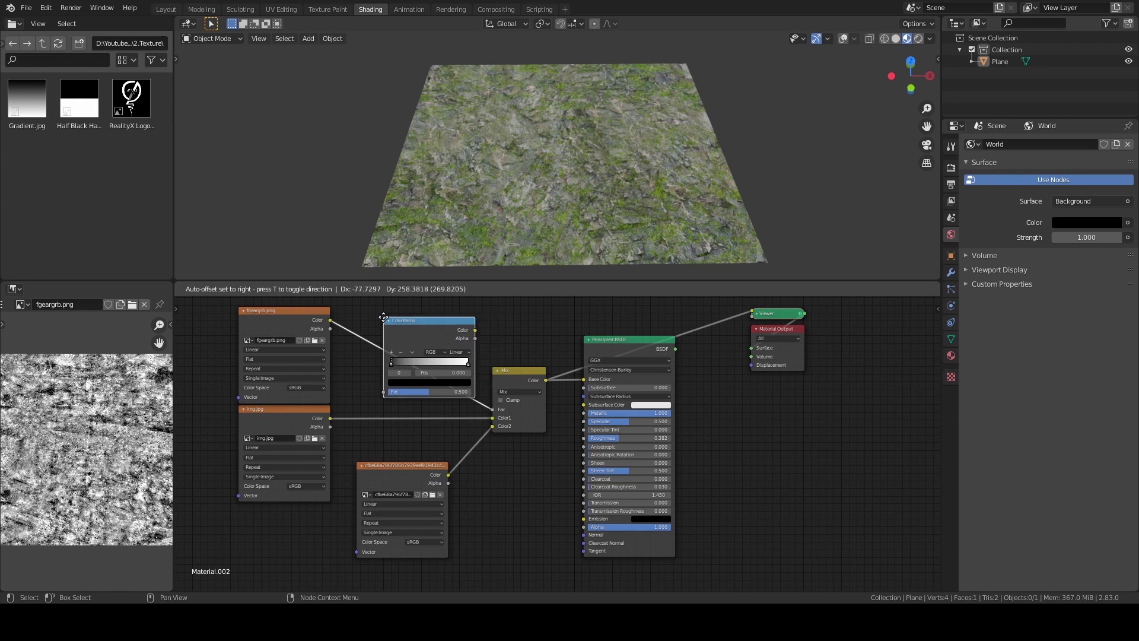
pyautogui.click(411, 337)
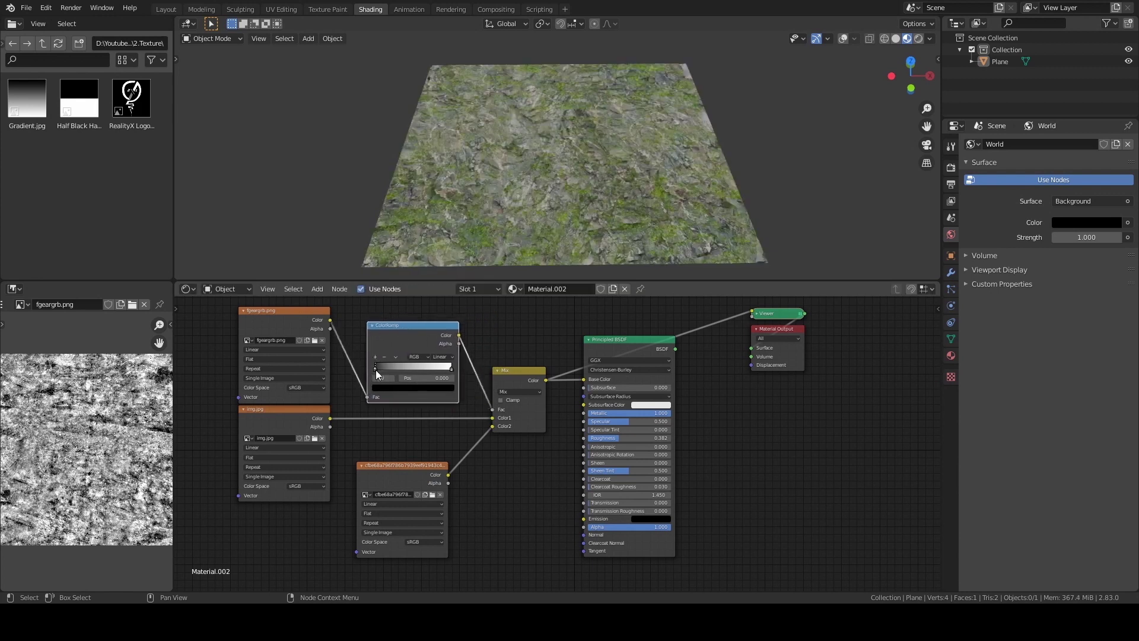
# Try the ColorRamp's black stop at about 0.618 and its white stop at about 0.200, returning each to its own end
pyautogui.moveTo(376, 368); pyautogui.dragTo(405, 370)
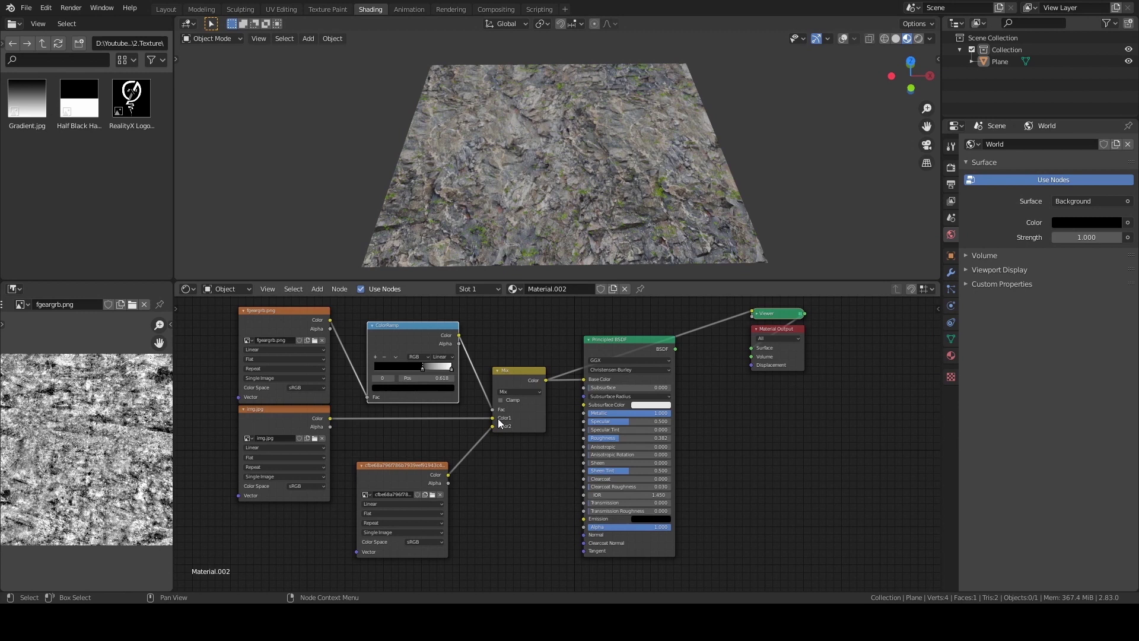
pyautogui.moveTo(425, 368); pyautogui.dragTo(338, 368)
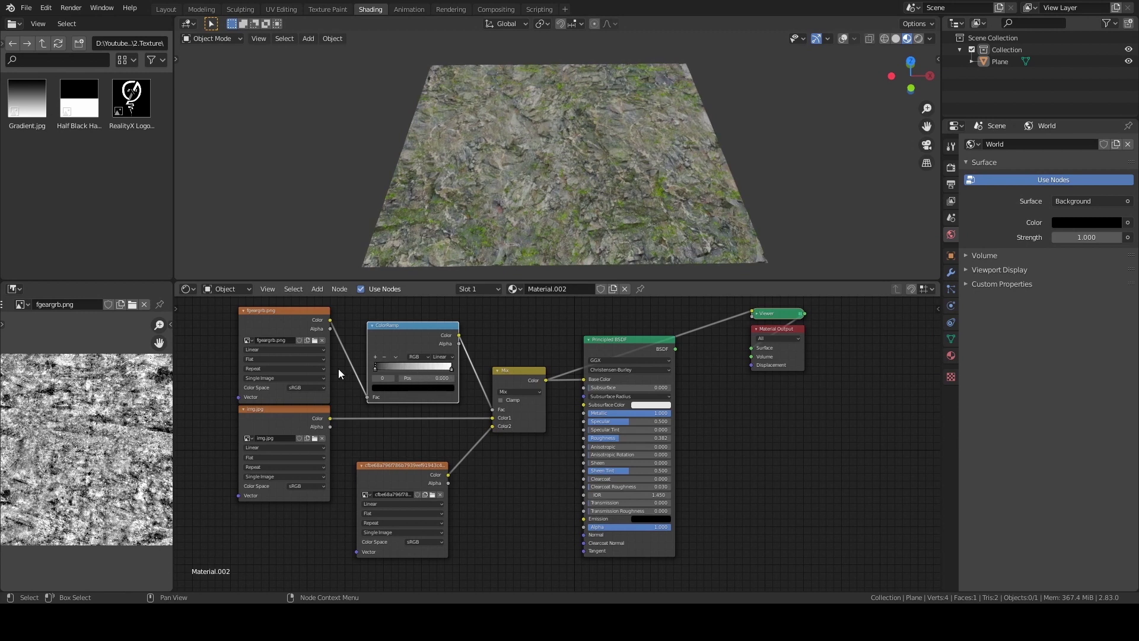
pyautogui.moveTo(451, 369); pyautogui.dragTo(388, 370)
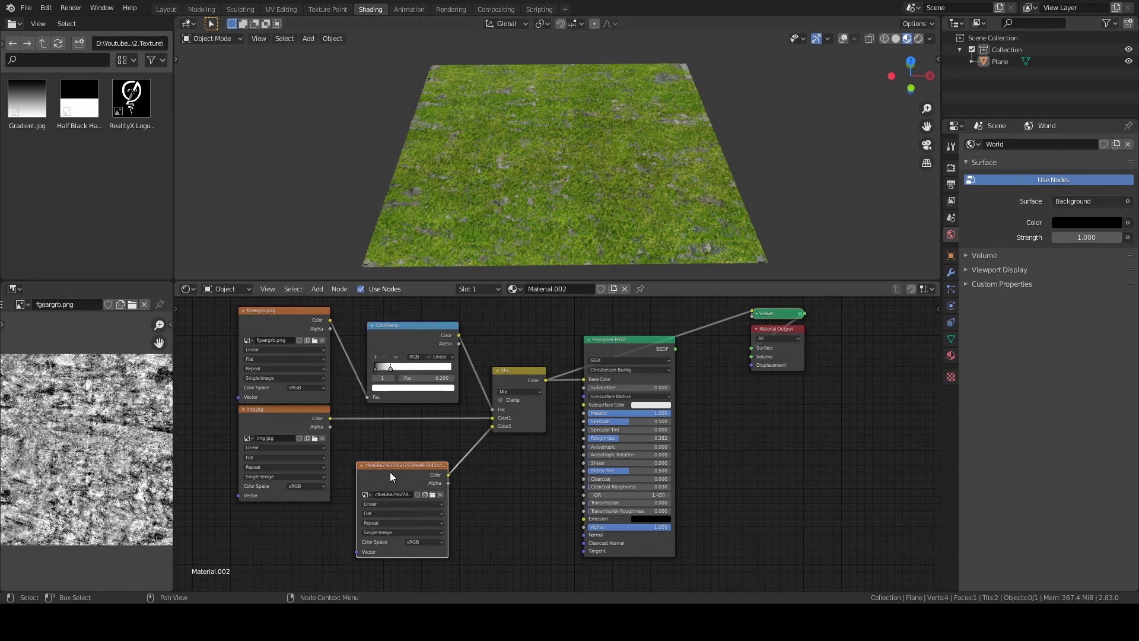
pyautogui.moveTo(390, 367); pyautogui.dragTo(492, 365)
pyautogui.click(515, 372)
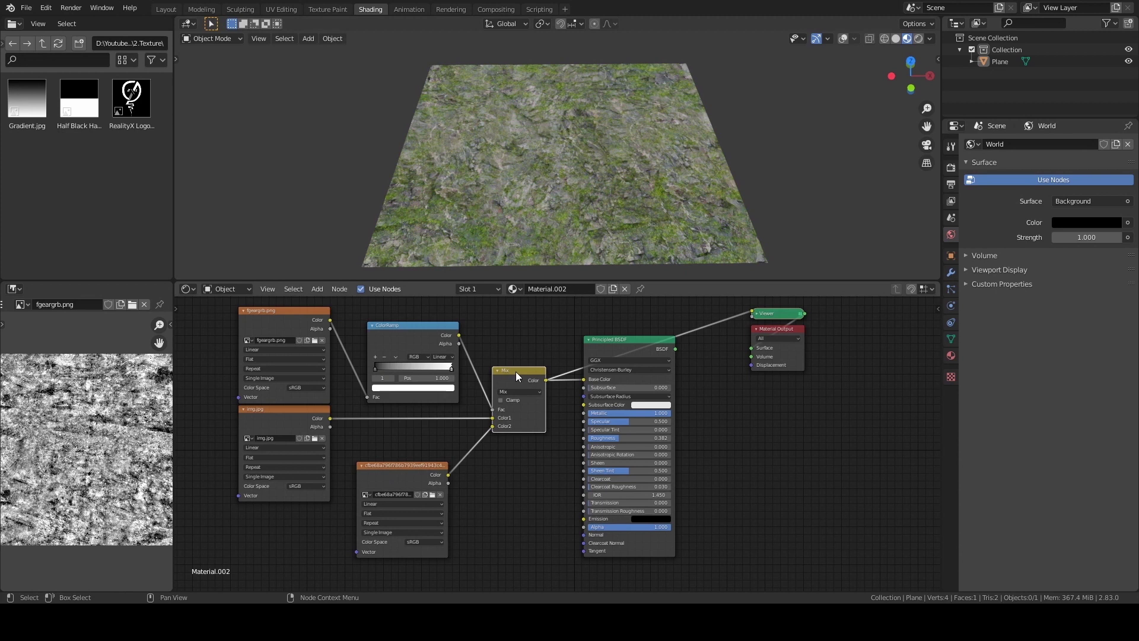
# Connect the rock texture img.jpg's color to the ColorRamp input and preview the ramp's output on the plane
pyautogui.keyDown('ctrl'); pyautogui.keyDown('shift'); pyautogui.click(309, 412); pyautogui.keyUp('shift'); pyautogui.keyUp('ctrl')
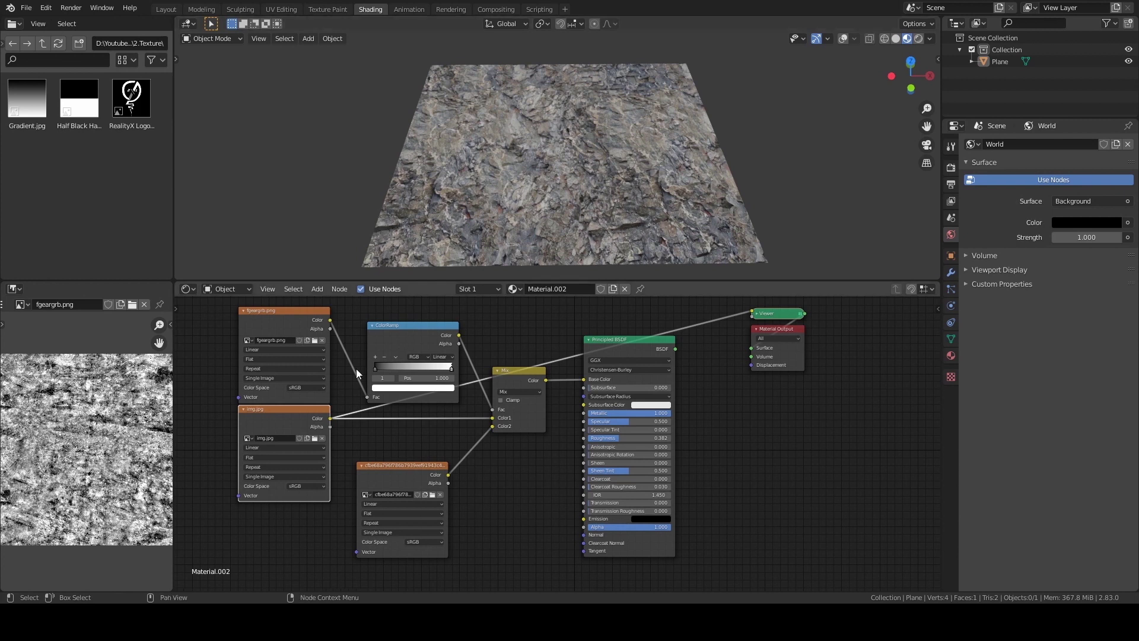
pyautogui.moveTo(305, 414); pyautogui.dragTo(371, 399)
pyautogui.keyDown('ctrl'); pyautogui.keyDown('shift'); pyautogui.click(418, 330); pyautogui.keyUp('shift'); pyautogui.keyUp('ctrl')
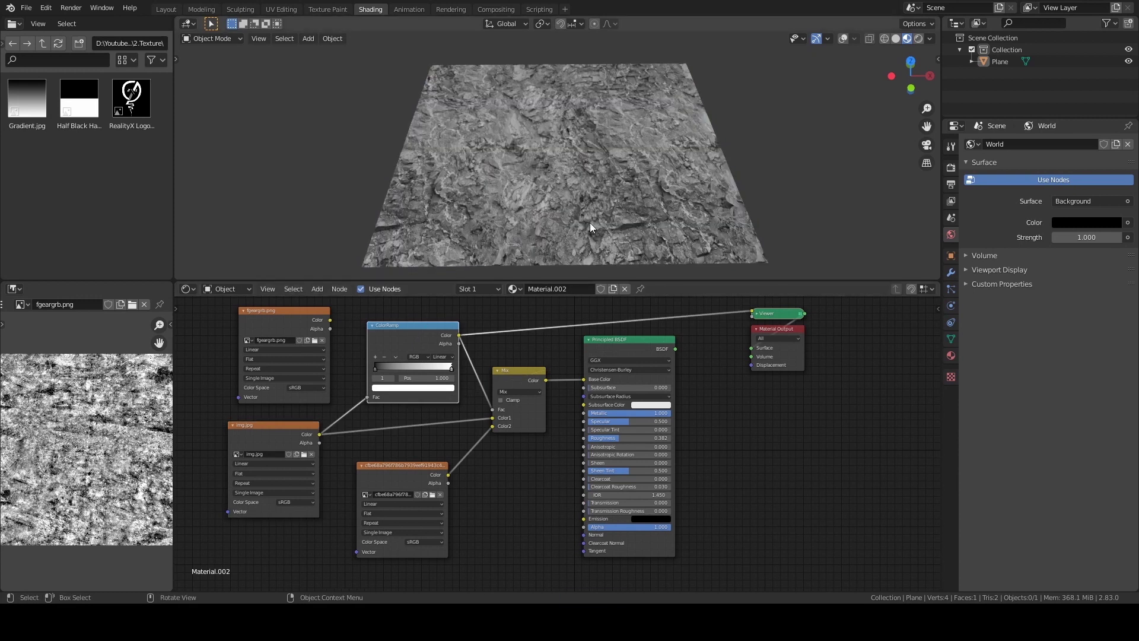
# Reverse the ColorRamp to run from white to black, preview the Mix output, and set the black stop to about 0.086
pyautogui.moveTo(376, 365)
pyautogui.mouseDown()
pyautogui.moveTo(457, 366)
pyautogui.moveTo(392, 366)
pyautogui.mouseUp()
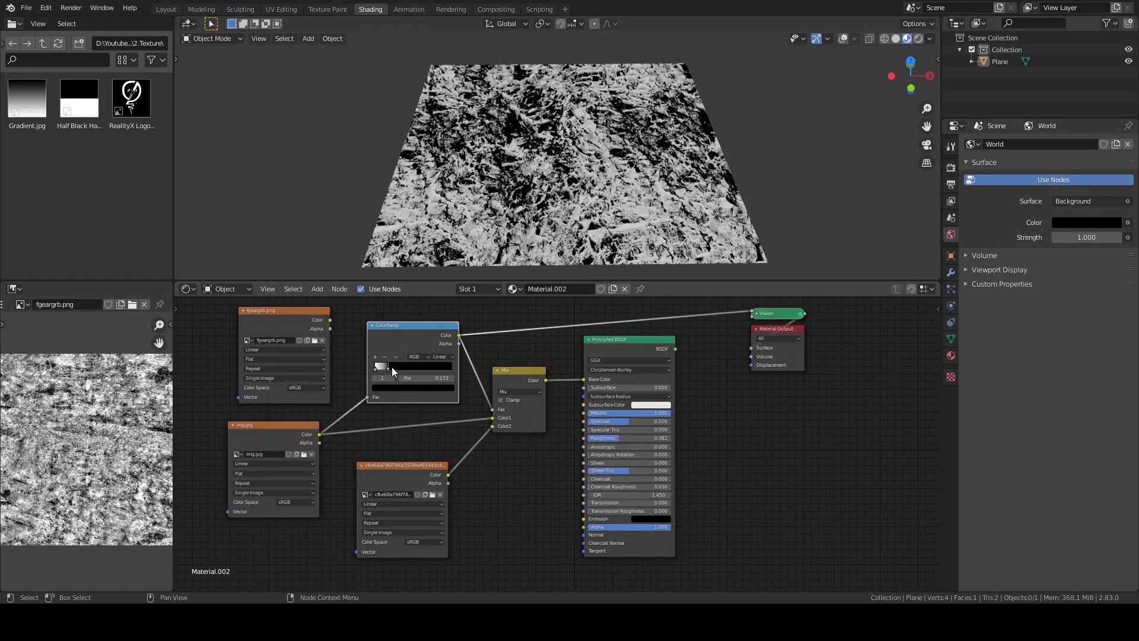
pyautogui.keyDown('ctrl'); pyautogui.keyDown('shift'); pyautogui.click(514, 373); pyautogui.keyUp('shift'); pyautogui.keyUp('ctrl')
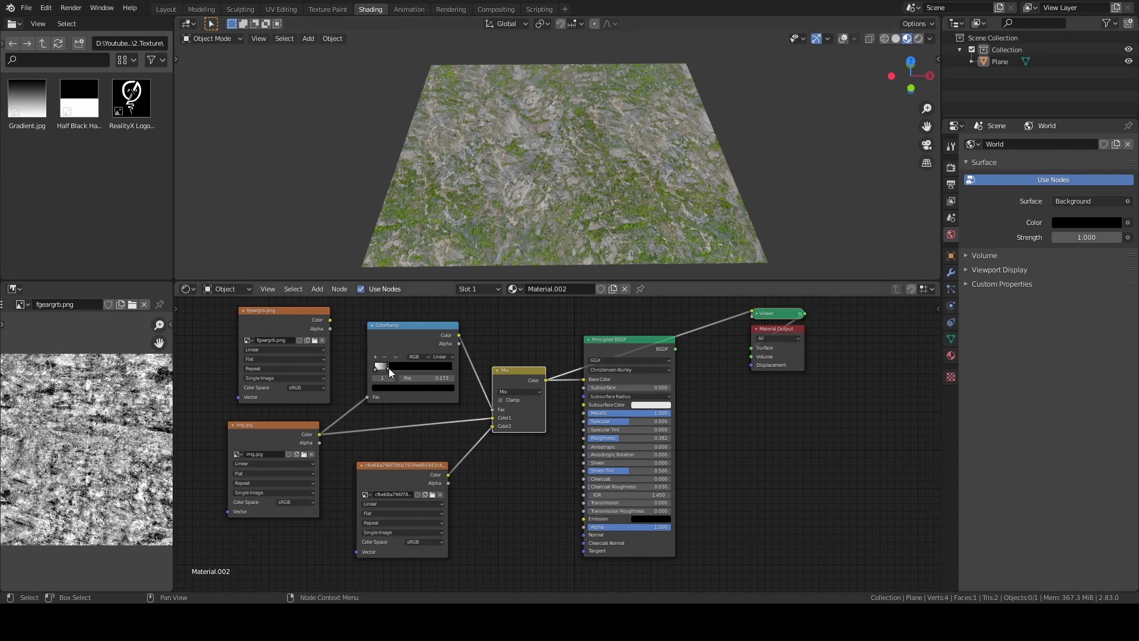
pyautogui.moveTo(381, 368); pyautogui.dragTo(374, 371)
pyautogui.moveTo(373, 367); pyautogui.dragTo(373, 371)
pyautogui.click(443, 467)
pyautogui.moveTo(389, 370); pyautogui.dragTo(382, 367)
pyautogui.click(266, 435)
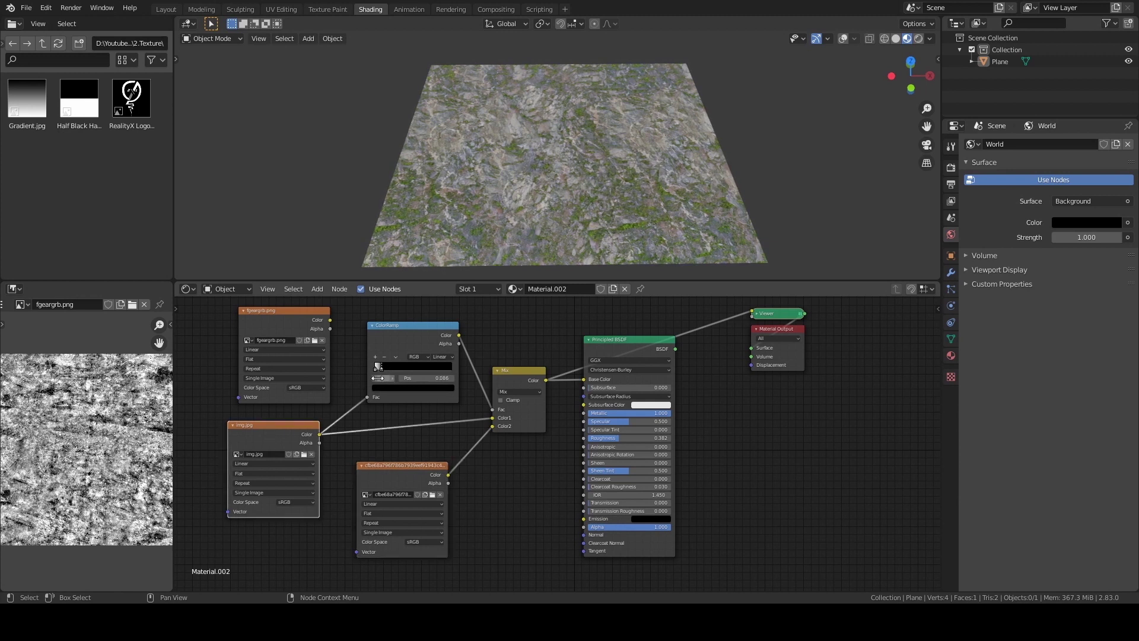
pyautogui.moveTo(382, 368); pyautogui.dragTo(380, 368)
# Move the img.jpg node away from the other nodes, then place a duplicate of the Mix node between it and the ColorRamp
pyautogui.scroll(-2, 374, 434)
pyautogui.moveTo(374, 434); pyautogui.dragTo(420, 422, button='middle')
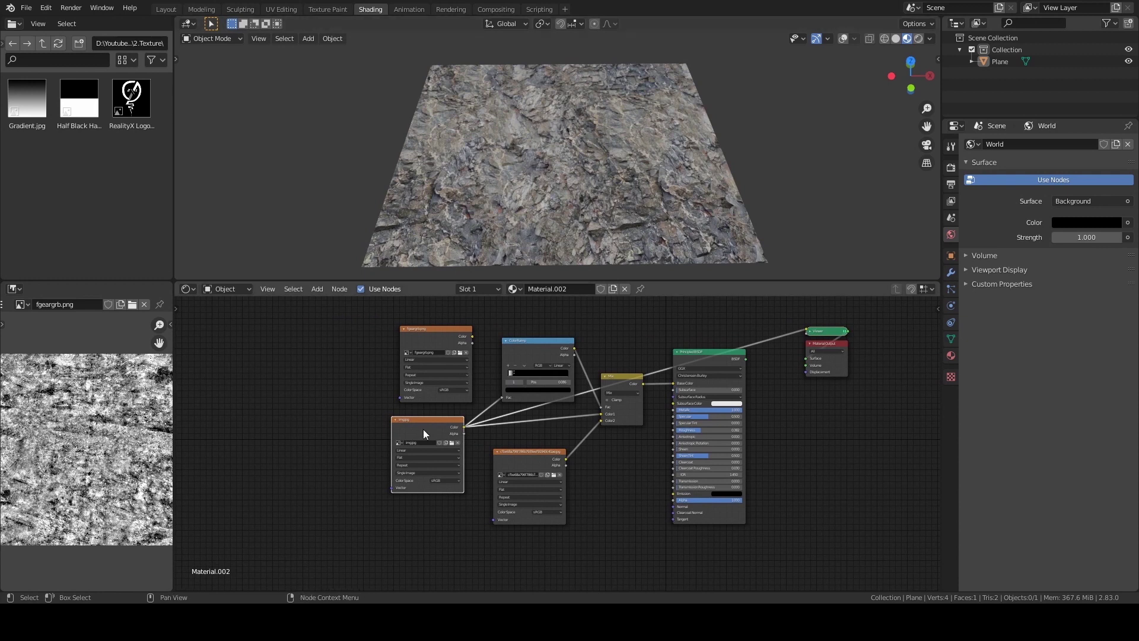
pyautogui.moveTo(414, 423); pyautogui.dragTo(269, 442)
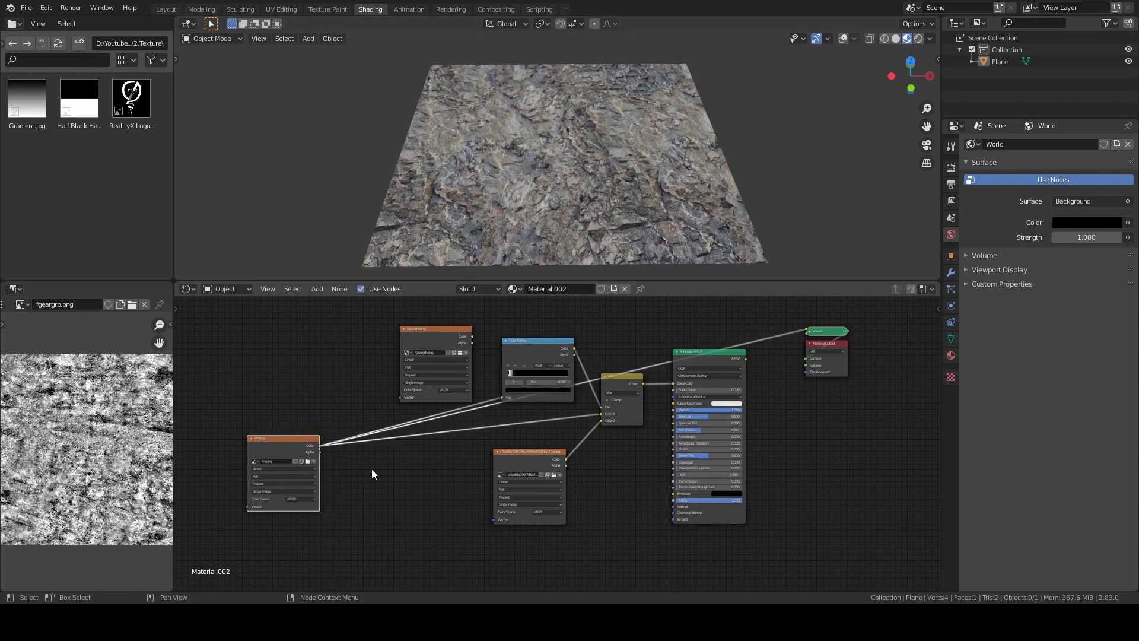
pyautogui.click(621, 378)
pyautogui.hotkey('shift', 'd')
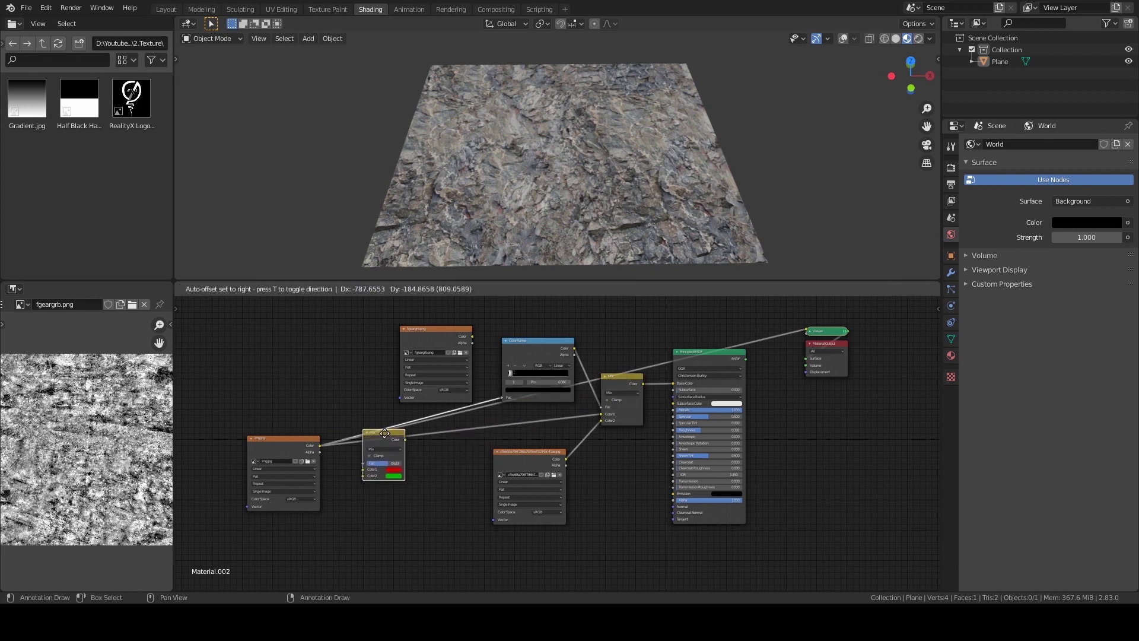
pyautogui.click(384, 433)
pyautogui.moveTo(383, 428); pyautogui.dragTo(390, 449)
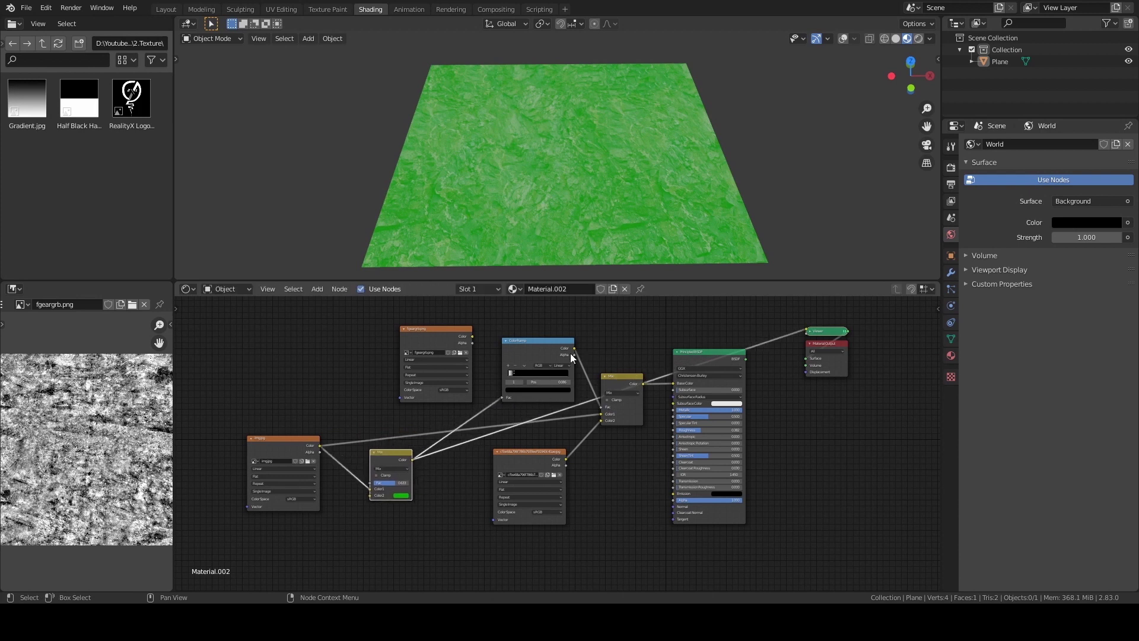
# Connect fgeargrb.png to the duplicated Mix node's factor, set its Color2 to purple, and preview the result
pyautogui.moveTo(383, 459); pyautogui.dragTo(405, 456)
pyautogui.moveTo(426, 351); pyautogui.dragTo(392, 478)
pyautogui.keyDown('ctrl'); pyautogui.keyDown('shift'); pyautogui.click(279, 359); pyautogui.keyUp('shift'); pyautogui.keyUp('ctrl')
pyautogui.click(420, 494)
pyautogui.moveTo(444, 433); pyautogui.dragTo(460, 438)
pyautogui.keyDown('ctrl'); pyautogui.keyDown('shift'); pyautogui.click(408, 451); pyautogui.keyUp('shift'); pyautogui.keyUp('ctrl')
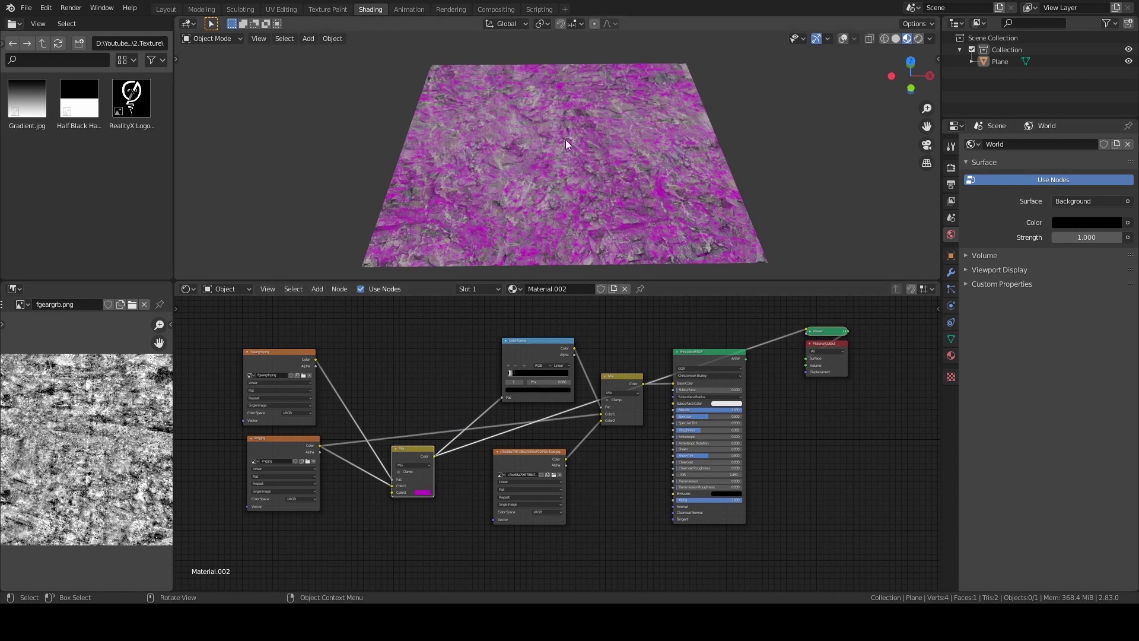
pyautogui.keyDown('ctrl'); pyautogui.keyDown('shift'); pyautogui.click(275, 360); pyautogui.keyUp('shift'); pyautogui.keyUp('ctrl')
pyautogui.keyDown('ctrl'); pyautogui.keyDown('shift'); pyautogui.click(407, 453); pyautogui.keyUp('shift'); pyautogui.keyUp('ctrl')
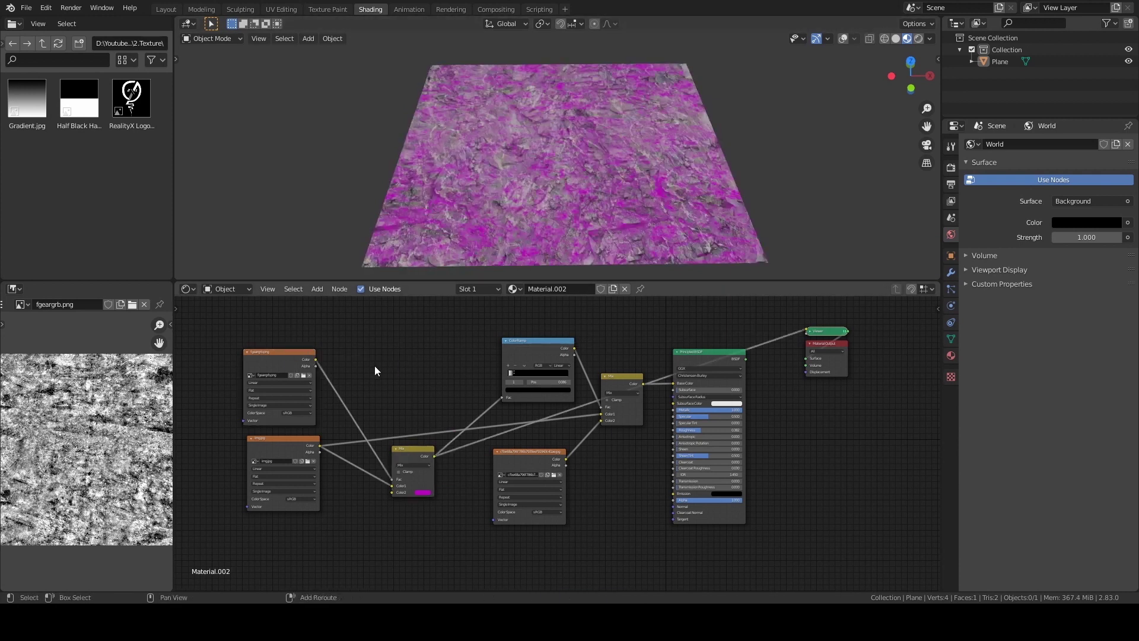
# Insert a new ColorRamp node between the fgeargrb.png texture and the duplicated Mix node's factor
pyautogui.hotkey('shift', 'a')
pyautogui.moveTo(375, 365)
pyautogui.click(426, 392)
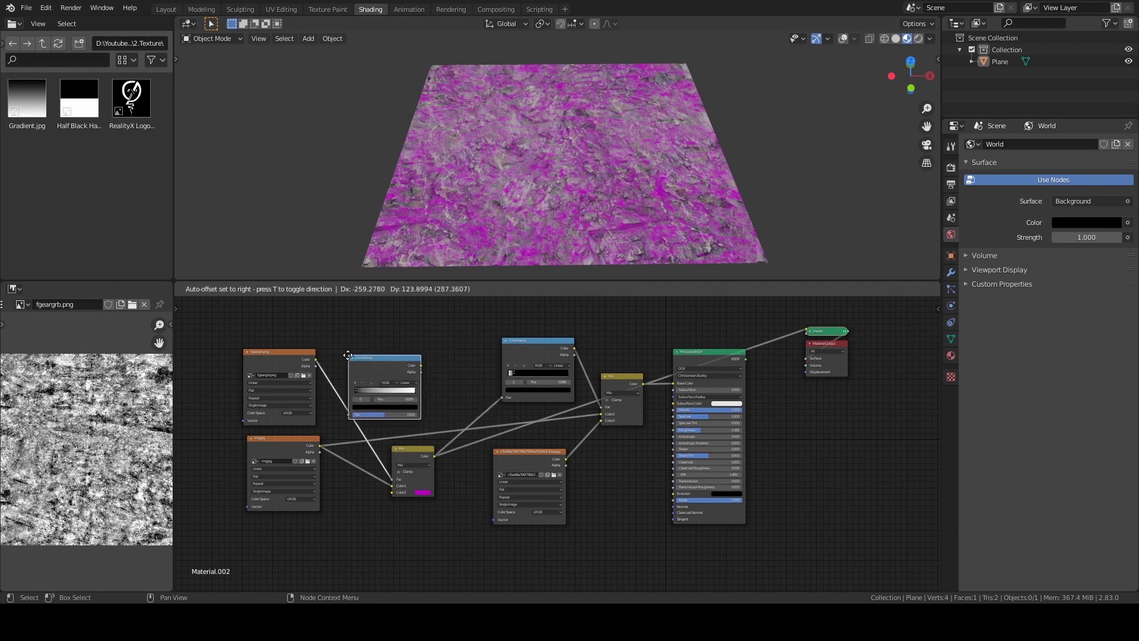
pyautogui.click(377, 378)
pyautogui.moveTo(407, 394); pyautogui.dragTo(433, 394)
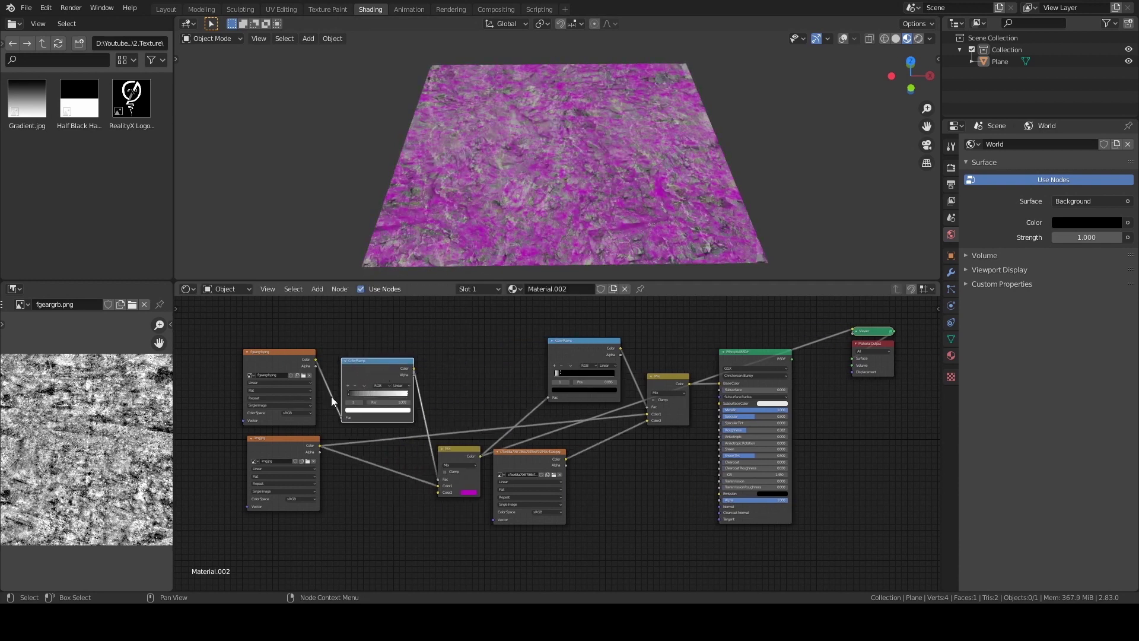
pyautogui.moveTo(347, 393)
pyautogui.mouseDown()
pyautogui.moveTo(404, 392)
pyautogui.moveTo(331, 393)
pyautogui.mouseUp()
# Change the duplicated Mix node's Color2 from purple to a dark olive brown
pyautogui.moveTo(468, 479); pyautogui.dragTo(495, 443, button='middle')
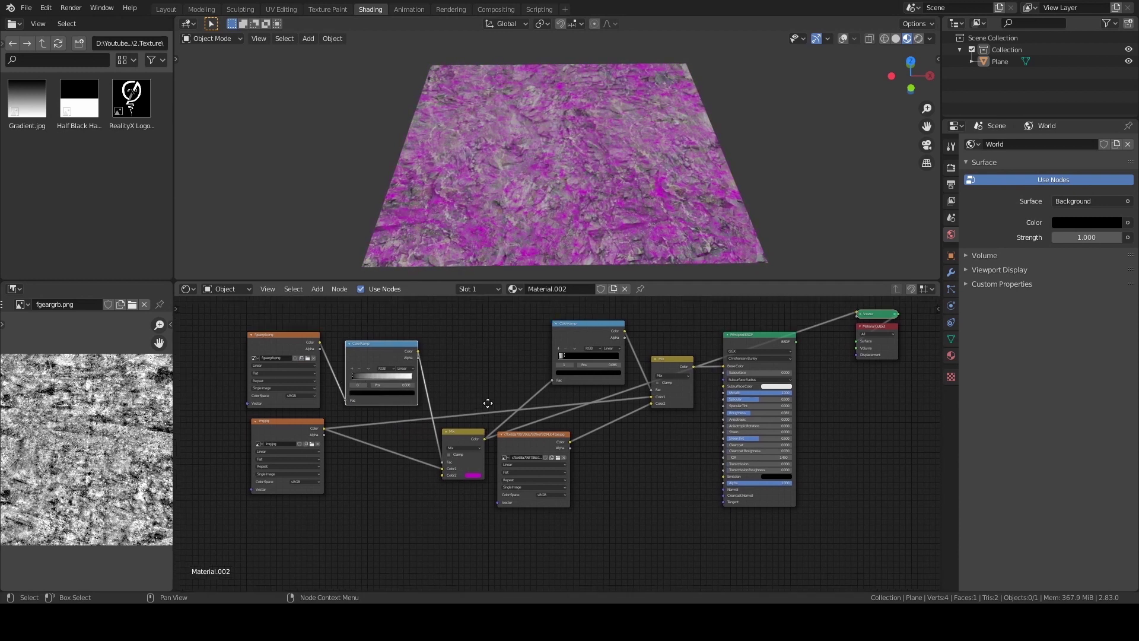
pyautogui.scroll(2, 497, 441)
pyautogui.click(458, 442)
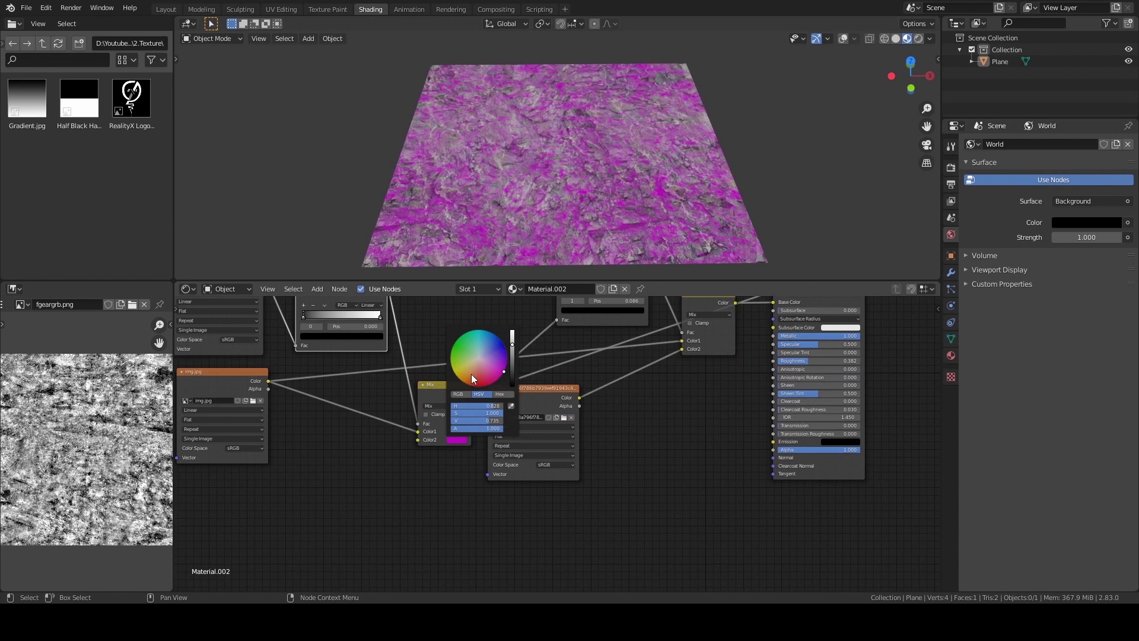
pyautogui.click(468, 377)
pyautogui.moveTo(513, 349)
pyautogui.mouseDown()
pyautogui.moveTo(513, 362)
pyautogui.moveTo(469, 369)
pyautogui.mouseUp()
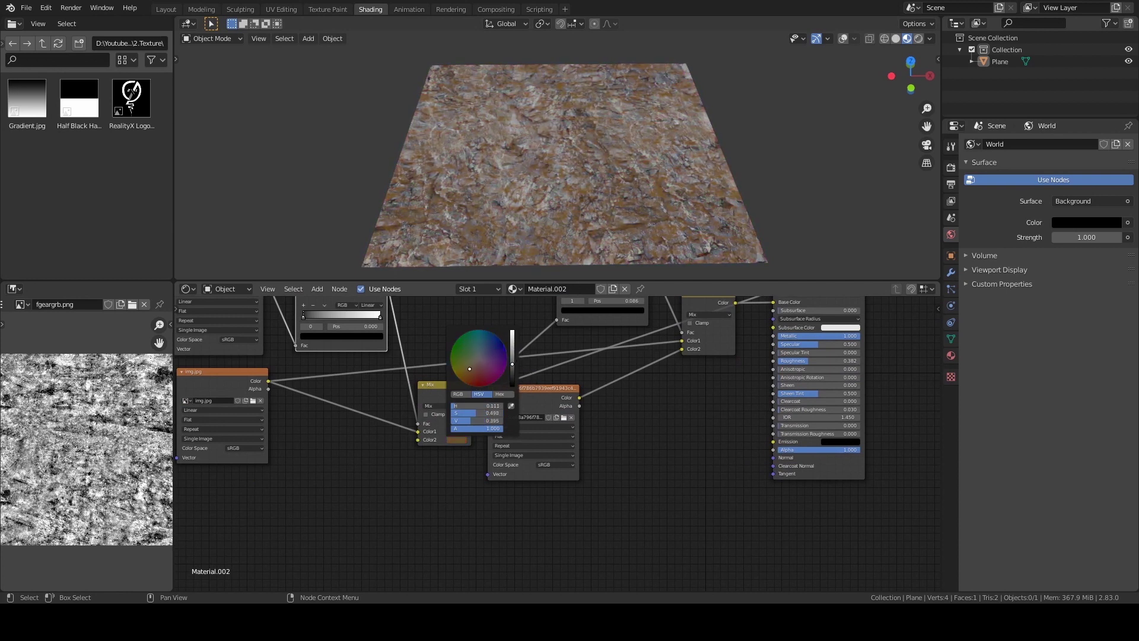
pyautogui.press('Home')
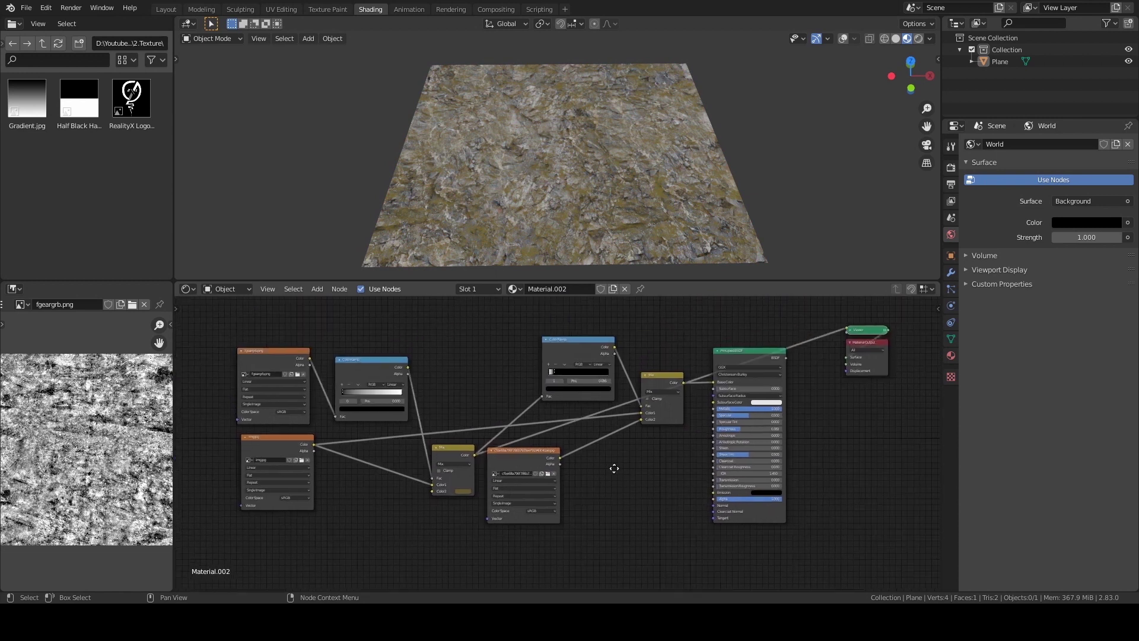
# Connect the duplicated Mix output to the final Mix node's Color1 and compare previews of img.jpg and both Mix nodes
pyautogui.moveTo(465, 430); pyautogui.dragTo(651, 394)
pyautogui.moveTo(650, 394); pyautogui.dragTo(605, 396, button='middle')
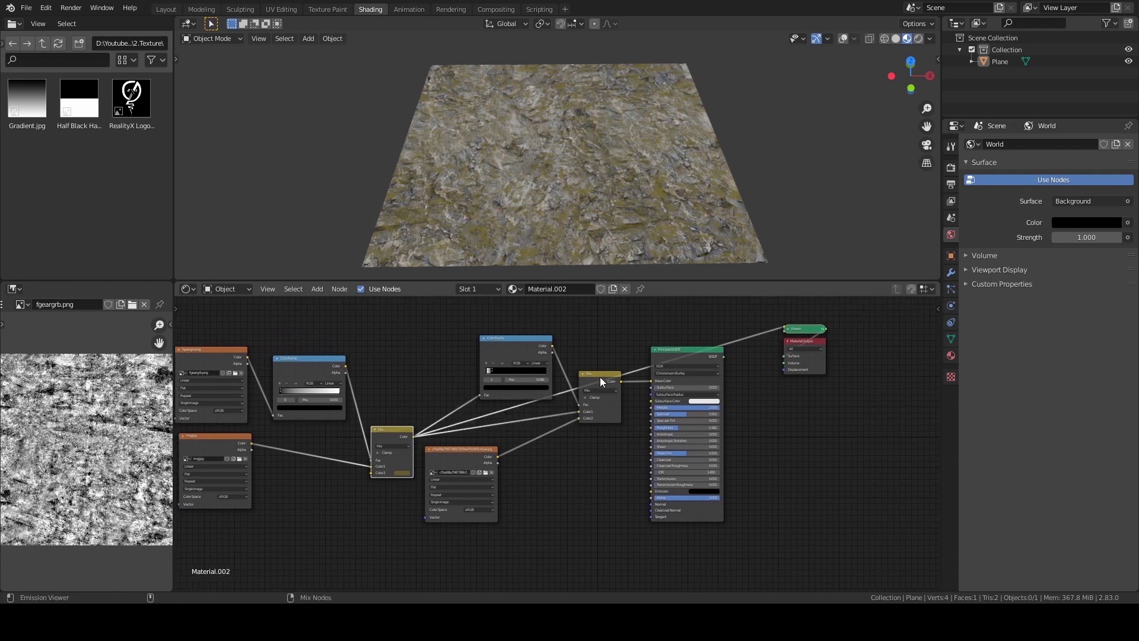
pyautogui.keyDown('ctrl'); pyautogui.keyDown('shift'); pyautogui.click(600, 376); pyautogui.keyUp('shift'); pyautogui.keyUp('ctrl')
pyautogui.moveTo(619, 164); pyautogui.dragTo(564, 205, button='middle')
pyautogui.scroll(3, 560, 191)
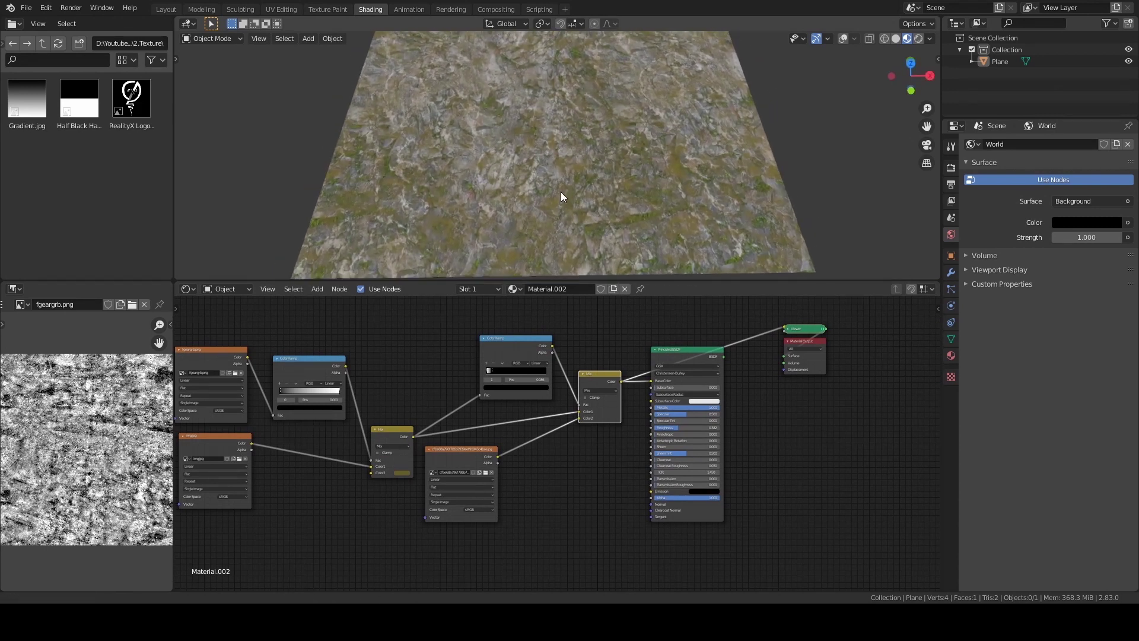
pyautogui.scroll(-2, 379, 379)
pyautogui.moveTo(378, 379); pyautogui.dragTo(439, 369, button='middle')
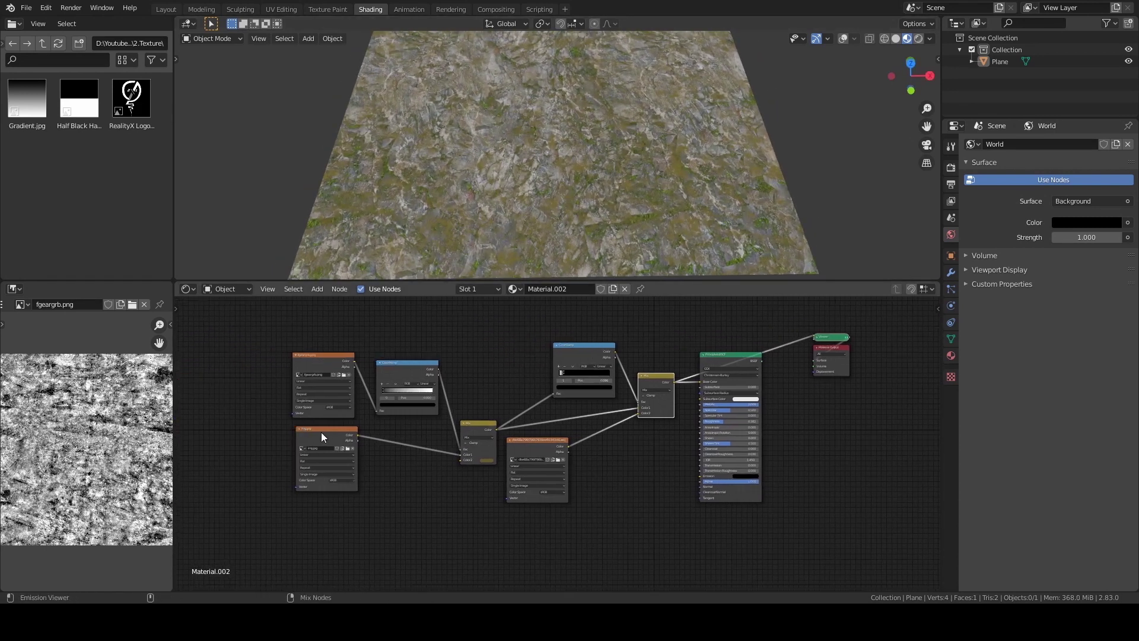
pyautogui.keyDown('ctrl'); pyautogui.keyDown('shift'); pyautogui.click(321, 433); pyautogui.keyUp('shift'); pyautogui.keyUp('ctrl')
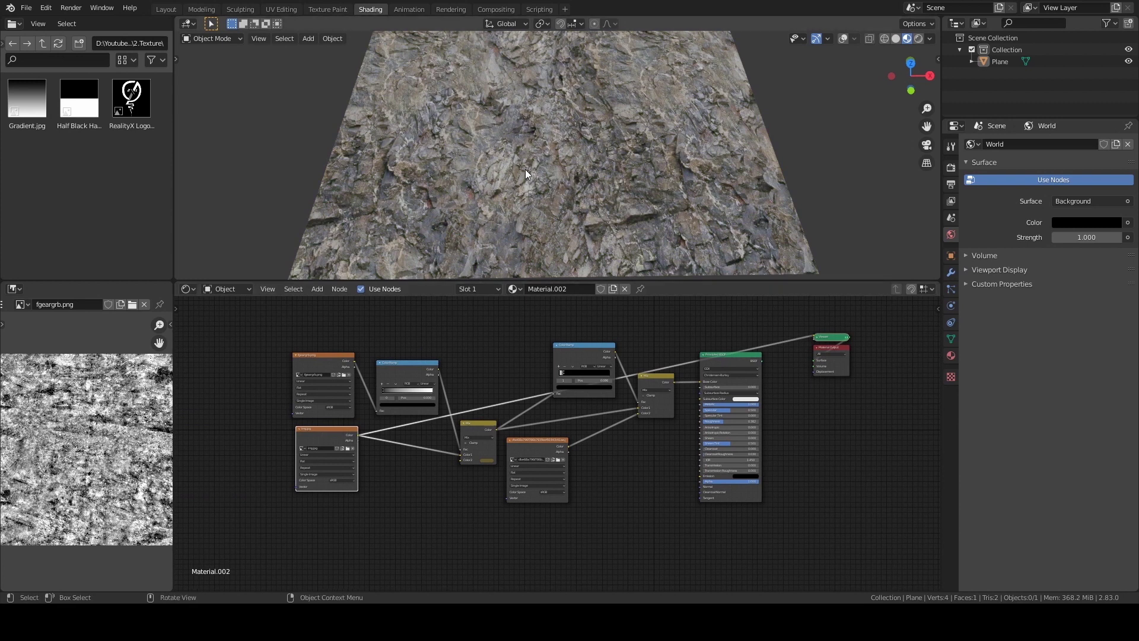
pyautogui.keyDown('ctrl'); pyautogui.keyDown('shift'); pyautogui.click(473, 425); pyautogui.keyUp('shift'); pyautogui.keyUp('ctrl')
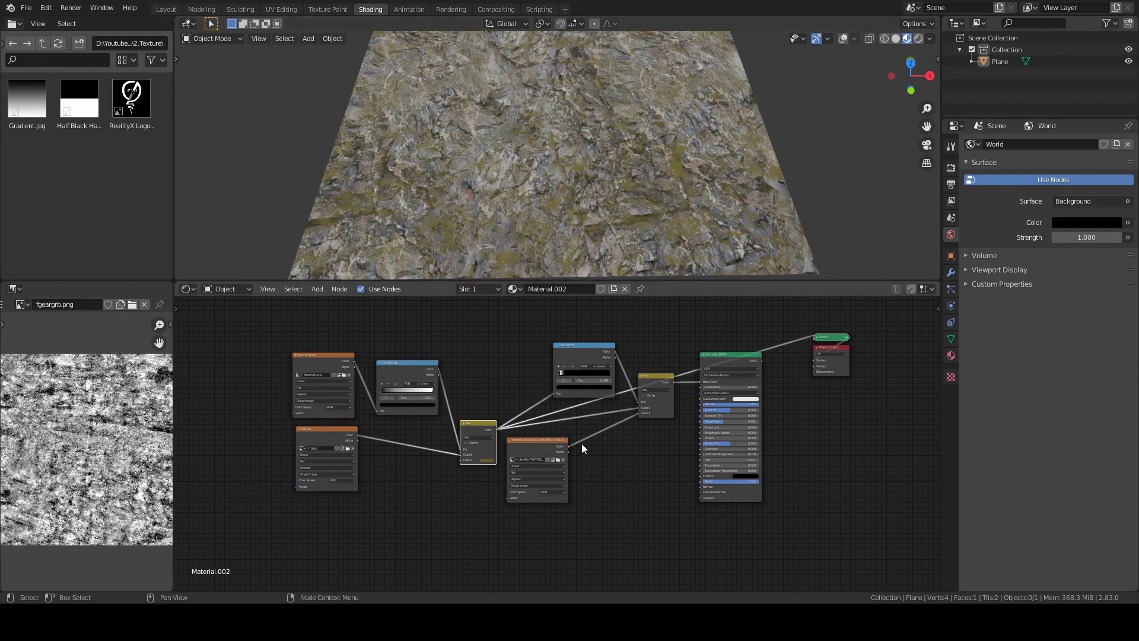
pyautogui.moveTo(618, 420); pyautogui.dragTo(580, 425, button='middle')
pyautogui.keyDown('ctrl'); pyautogui.keyDown('shift'); pyautogui.click(613, 389); pyautogui.keyUp('shift'); pyautogui.keyUp('ctrl')
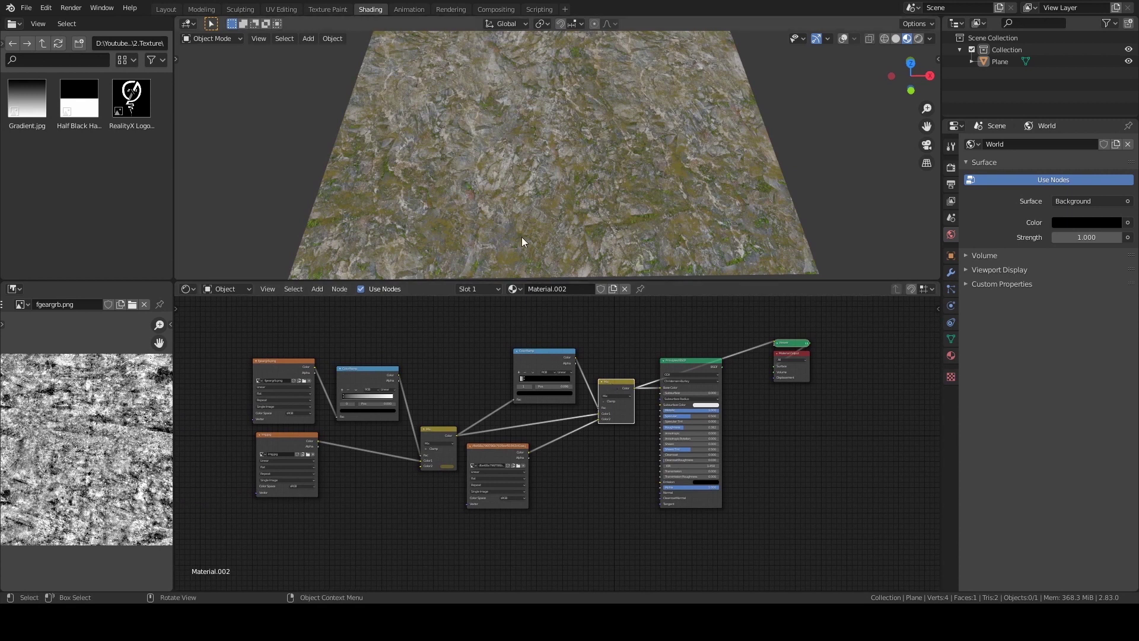
# Fine-tune the stops of the ColorRamp driving the final Mix, bringing the black stop to about 0.145
pyautogui.scroll(2, 621, 436)
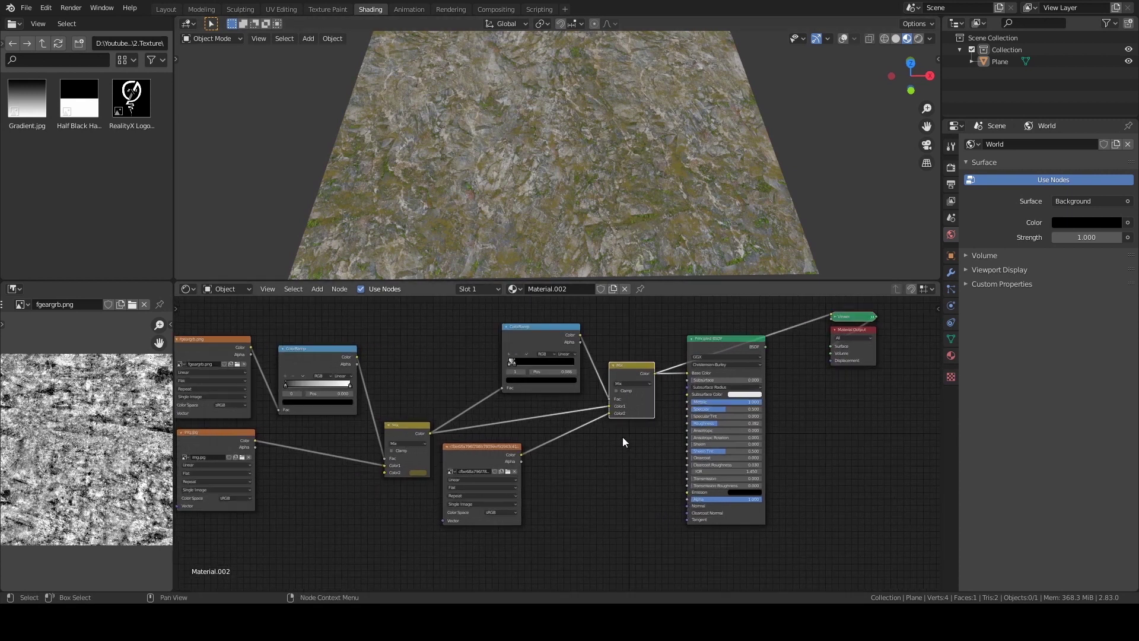
pyautogui.moveTo(518, 393)
pyautogui.mouseDown()
pyautogui.moveTo(532, 393)
pyautogui.moveTo(519, 393)
pyautogui.mouseUp()
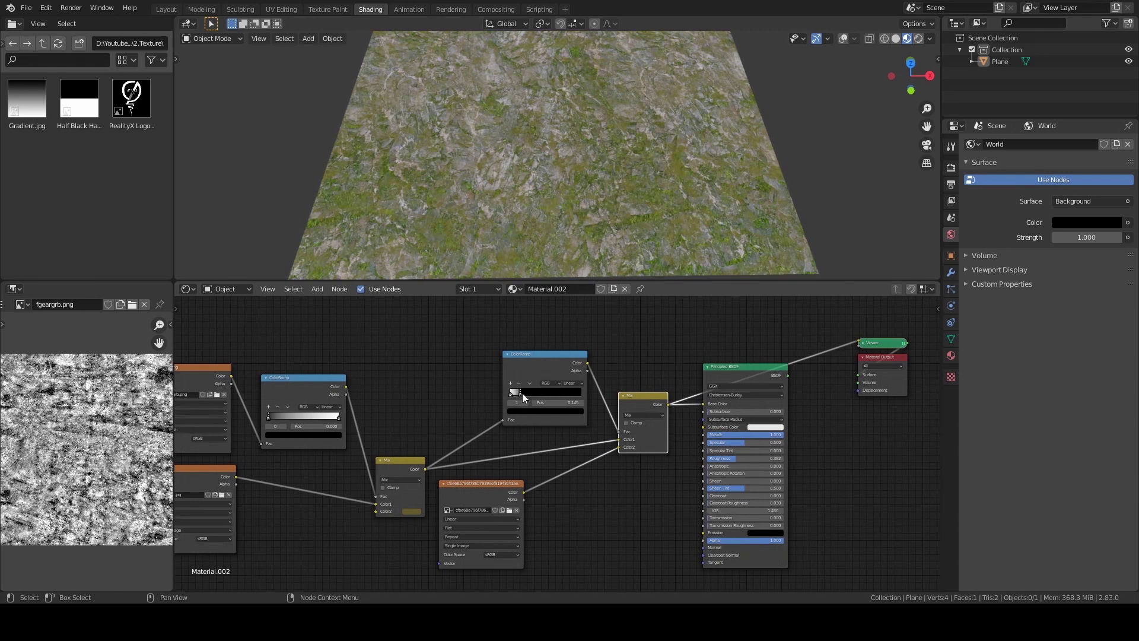
pyautogui.moveTo(511, 393)
pyautogui.mouseDown()
pyautogui.moveTo(557, 395)
pyautogui.moveTo(513, 396)
pyautogui.mouseUp()
pyautogui.press('Home')
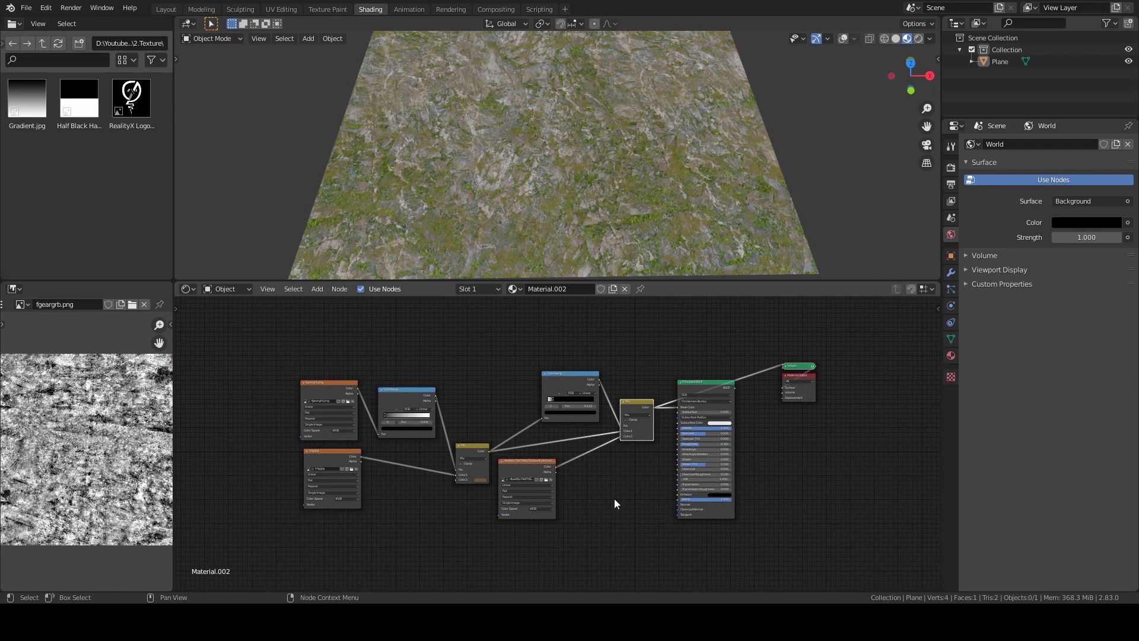
pyautogui.scroll(1, 614, 499)
pyautogui.keyDown('ctrl'); pyautogui.keyDown('shift'); pyautogui.click(732, 376); pyautogui.keyUp('shift'); pyautogui.keyUp('ctrl')
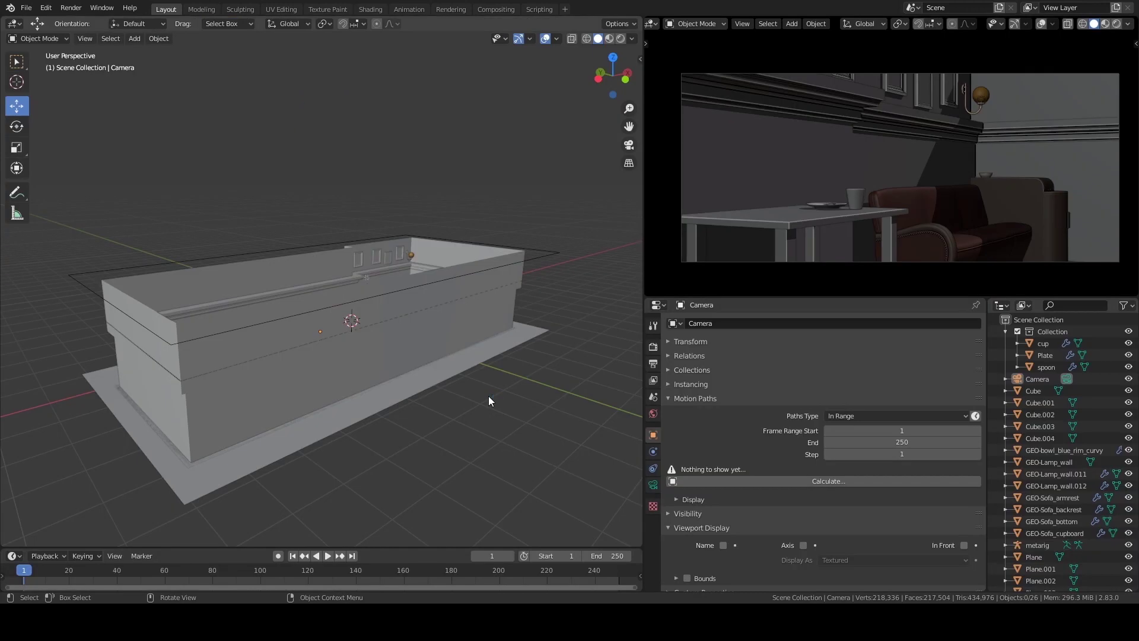
# Select the building's wall mesh in the room scene and open its material in the Shading workspace
pyautogui.click(506, 326)
pyautogui.moveTo(502, 346)
pyautogui.keyDown('shift'); pyautogui.mouseDown(button='middle')
pyautogui.moveTo(440, 345)
pyautogui.moveTo(431, 332)
pyautogui.mouseUp(button='middle'); pyautogui.keyUp('shift')
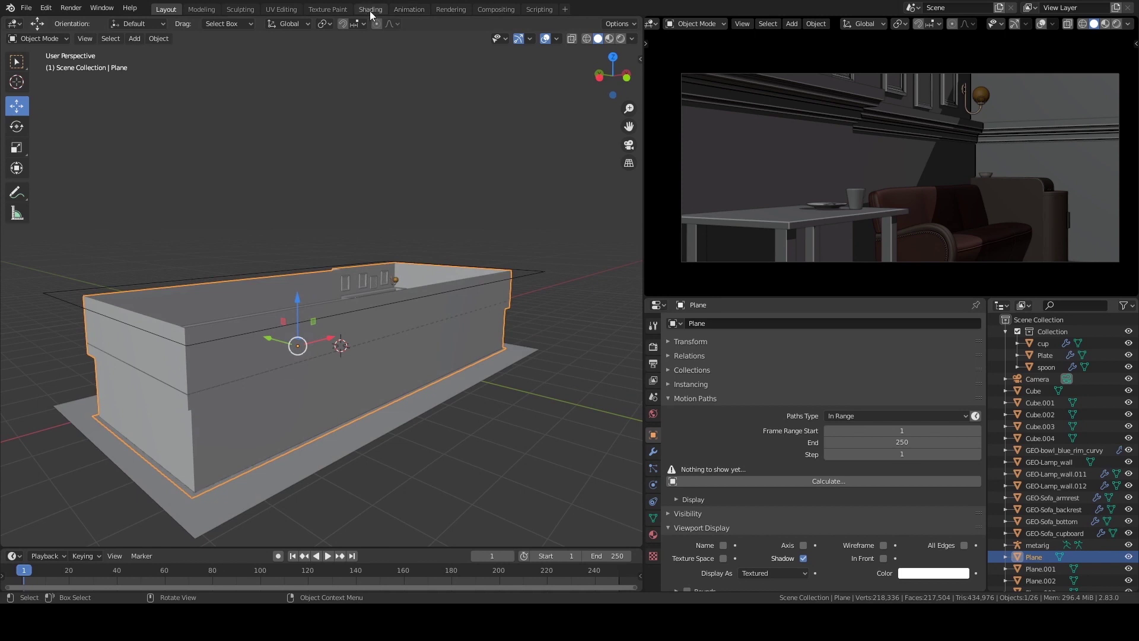
pyautogui.click(370, 10)
pyautogui.click(585, 353)
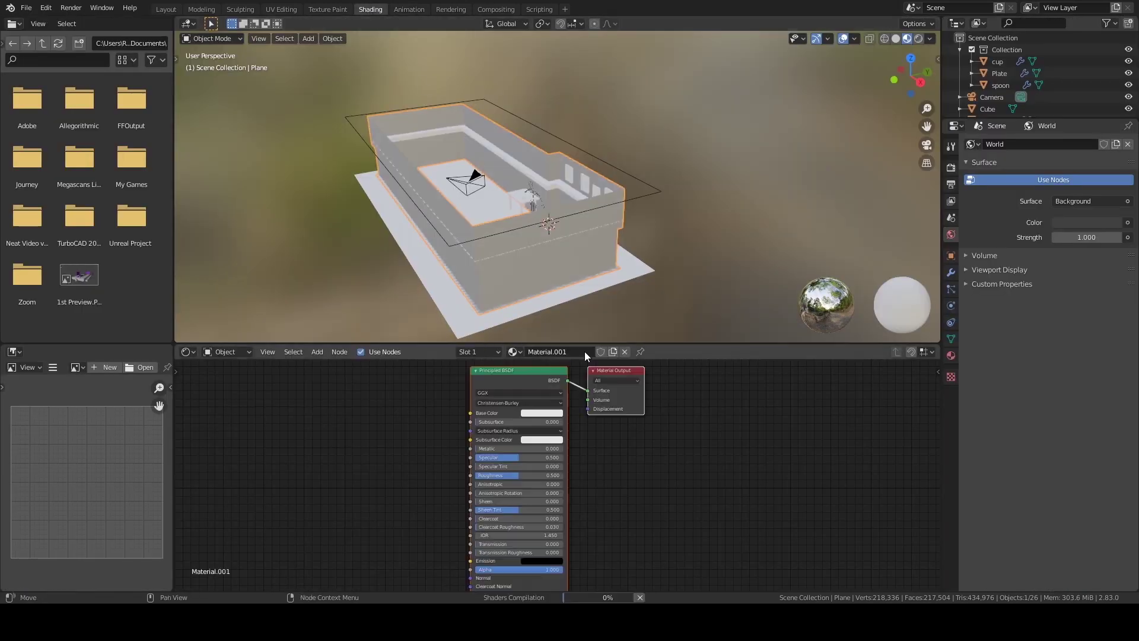
pyautogui.moveTo(504, 264); pyautogui.dragTo(468, 404, button='middle')
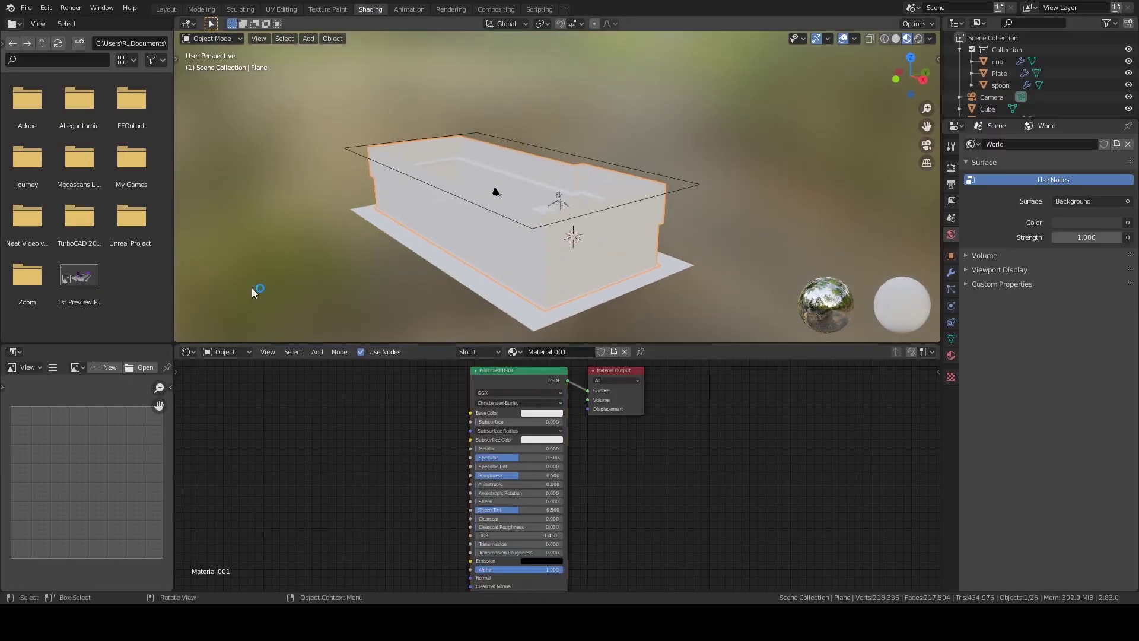
# Browse to the SP Texture EXP folder and connect asdfasef (1).png as an image texture to the Principled BSDF's Base Color
pyautogui.click(4, 43)
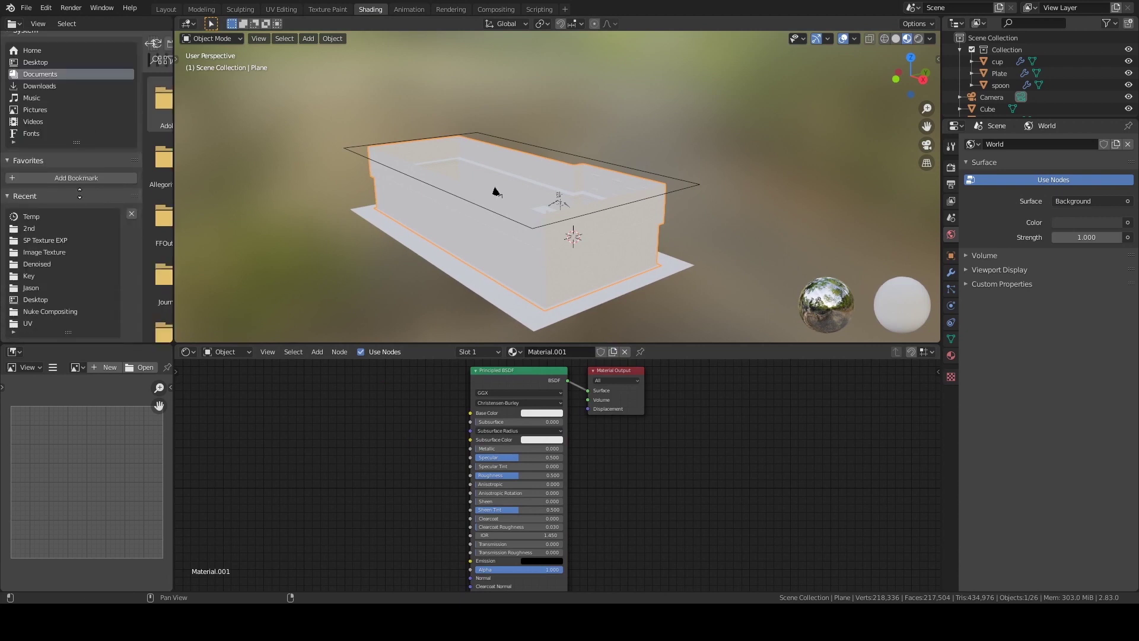
pyautogui.click(49, 240)
pyautogui.press('t')
pyautogui.moveTo(18, 107); pyautogui.dragTo(470, 413)
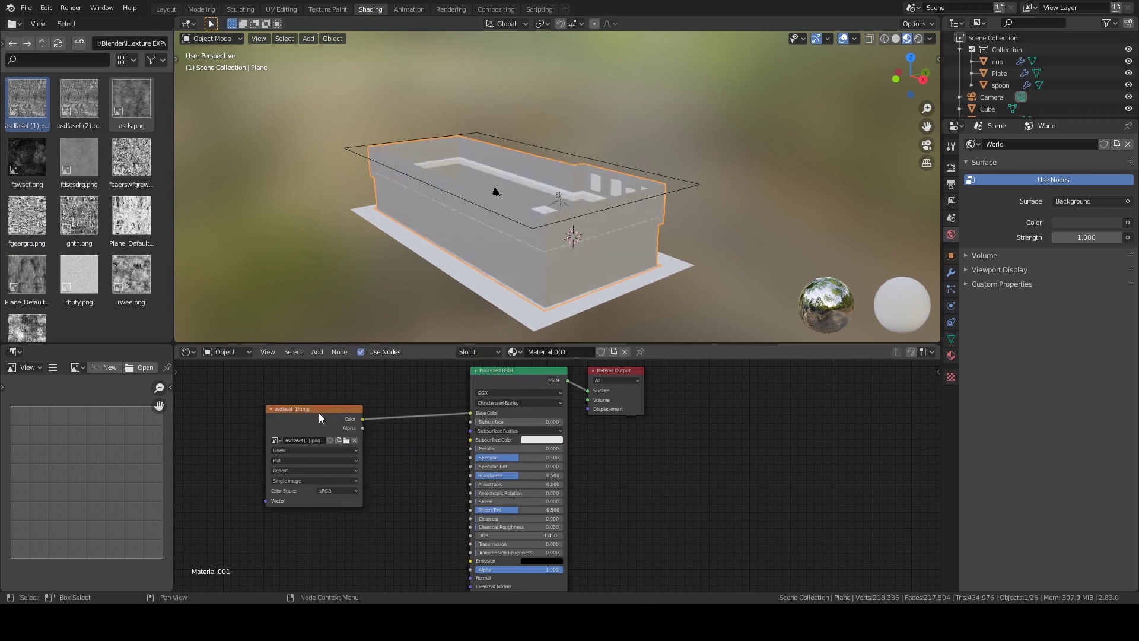
pyautogui.moveTo(352, 407); pyautogui.dragTo(366, 403)
# Open the building's wall mesh in Edit Mode from the front orthographic view with wireframe shading
pyautogui.moveTo(577, 216); pyautogui.dragTo(603, 219, button='middle')
pyautogui.scroll(6, 602, 209)
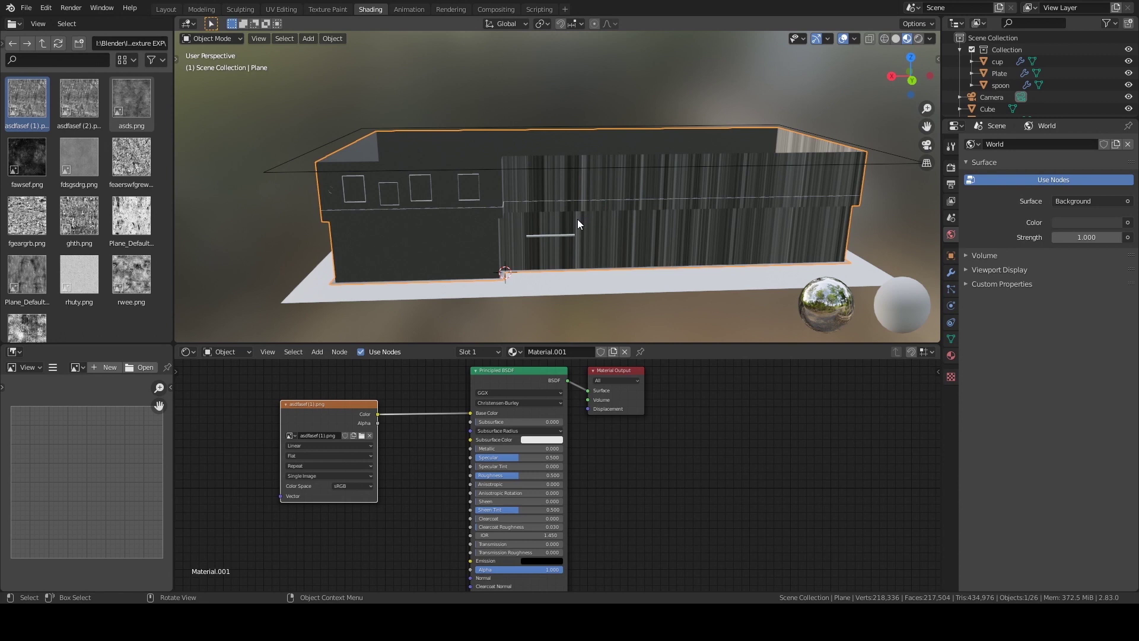
pyautogui.press('KP_1')
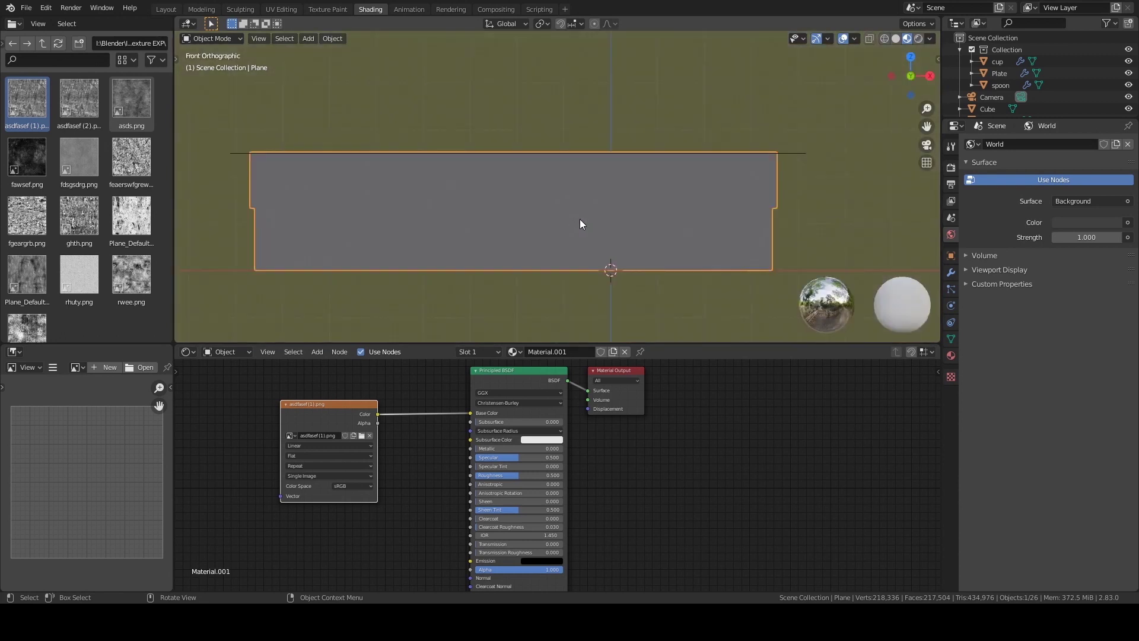
pyautogui.press('Tab')
pyautogui.press('z')
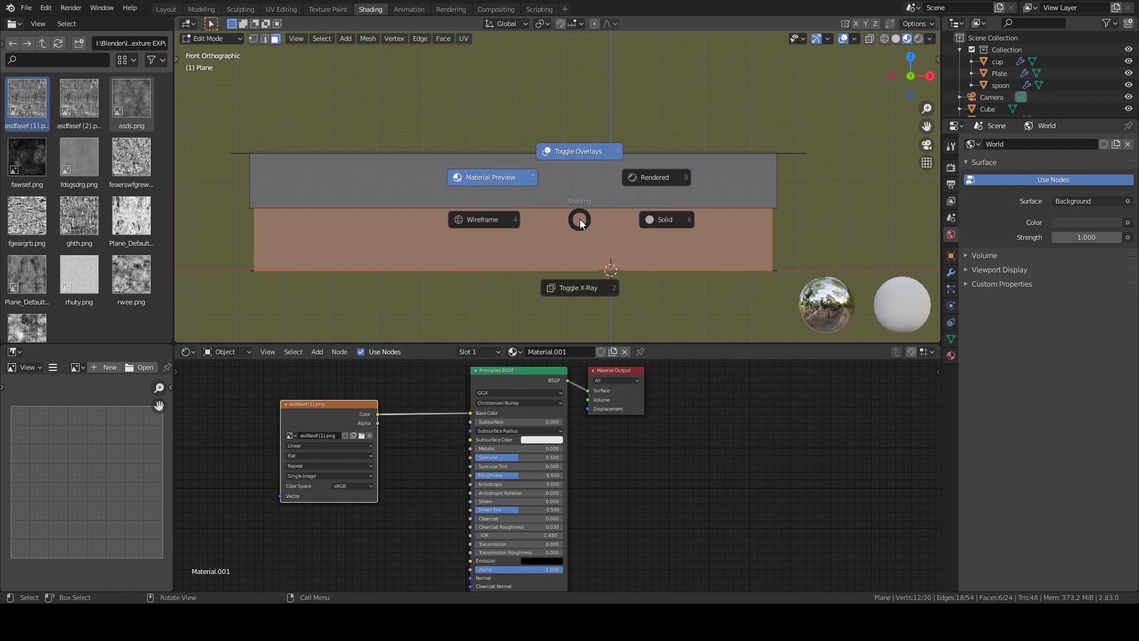
pyautogui.click(490, 221)
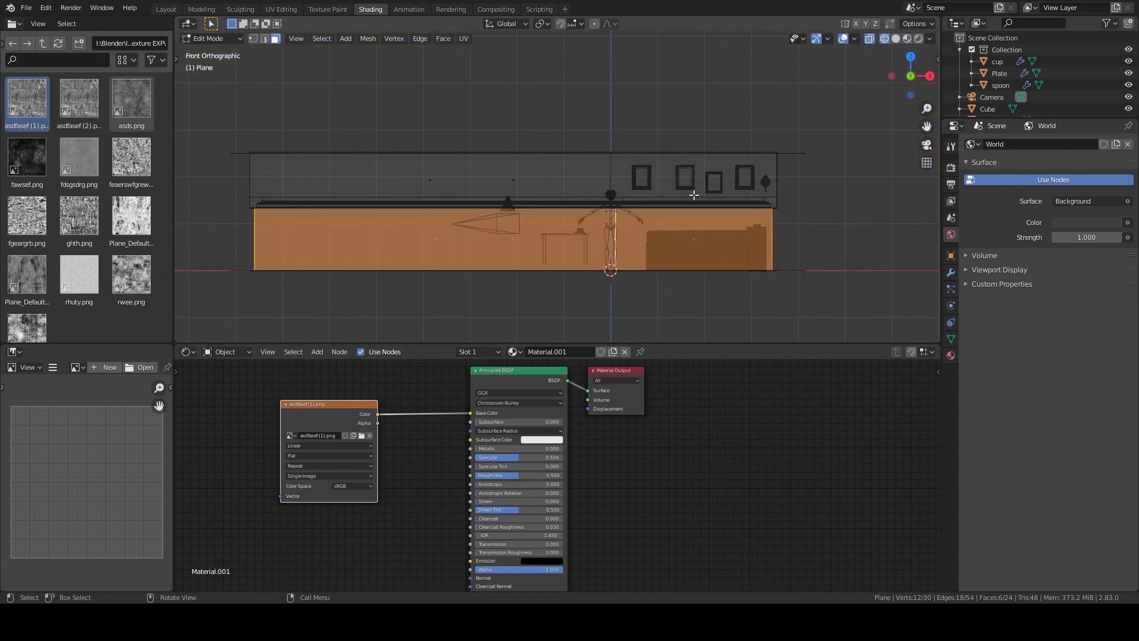
# Start the Shortcut VUr on-screen input display for the 3D viewport
pyautogui.press('z')
pyautogui.click(936, 58)
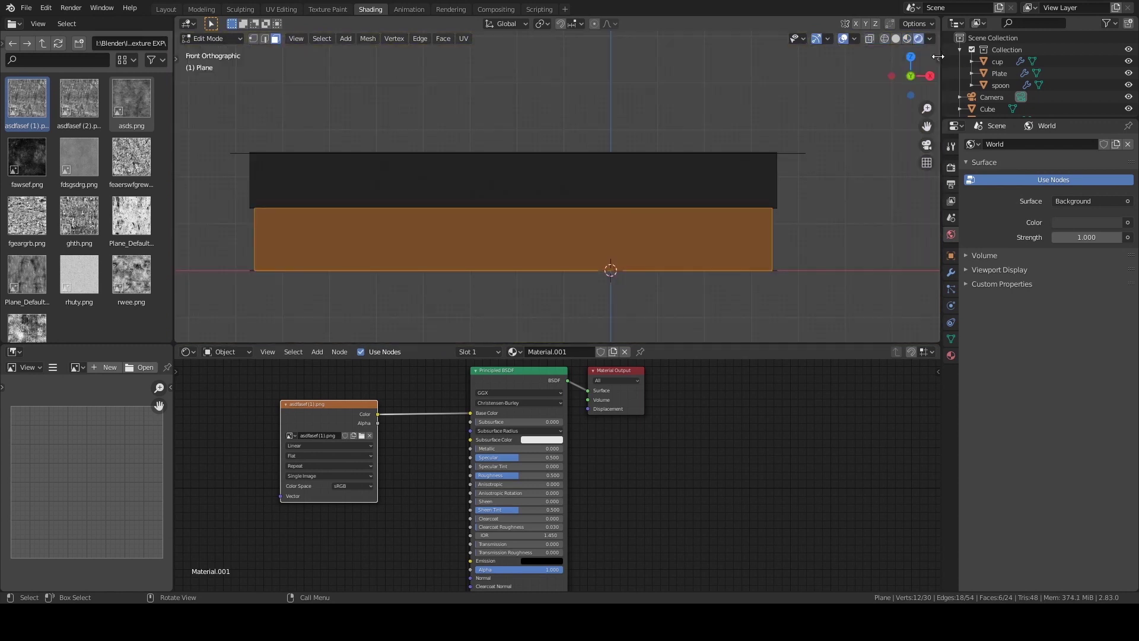
pyautogui.press('n')
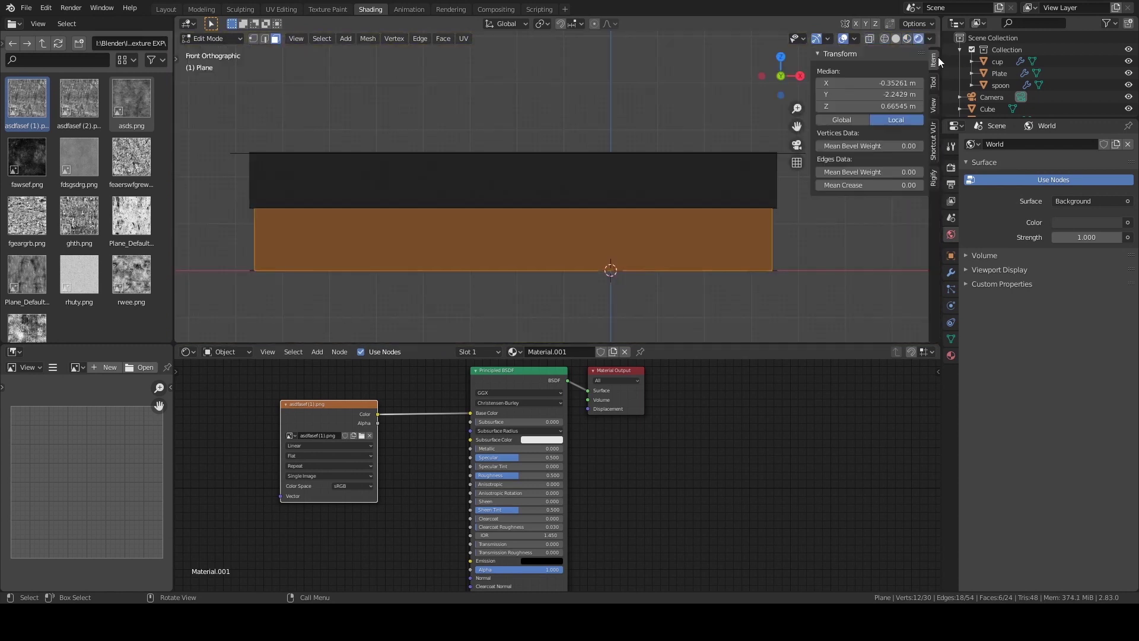
pyautogui.click(935, 146)
pyautogui.click(882, 71)
pyautogui.click(815, 71)
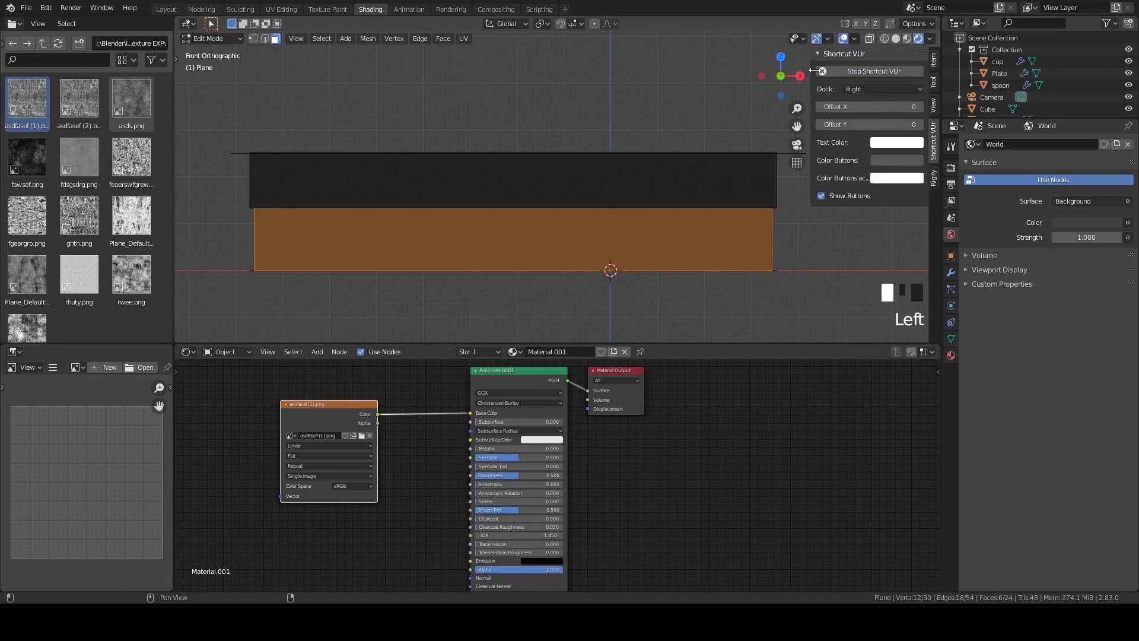
# Select the wall faces through the mesh in front orthographic wireframe view and unwrap them with Project From View
pyautogui.keyDown('shift'); pyautogui.moveTo(684, 168); pyautogui.dragTo(648, 224, button='middle'); pyautogui.keyUp('shift')
pyautogui.press('z')
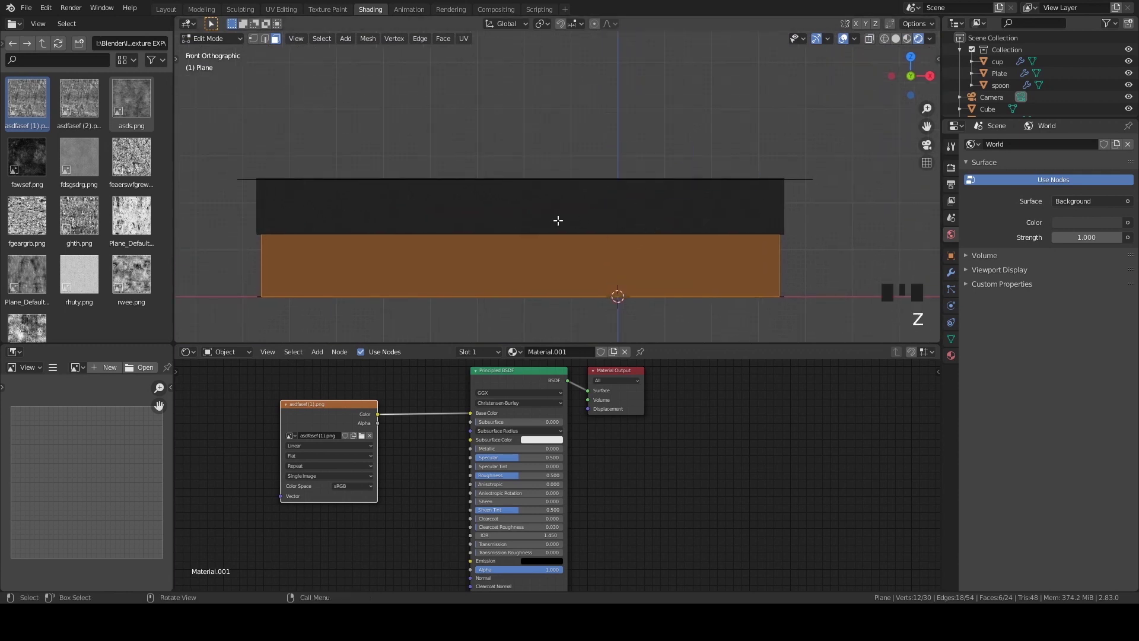
pyautogui.press('z')
pyautogui.moveTo(522, 231)
pyautogui.keyDown('shift'); pyautogui.mouseDown(button='middle')
pyautogui.moveTo(522, 214)
pyautogui.moveTo(626, 196)
pyautogui.mouseUp(button='middle'); pyautogui.keyUp('shift')
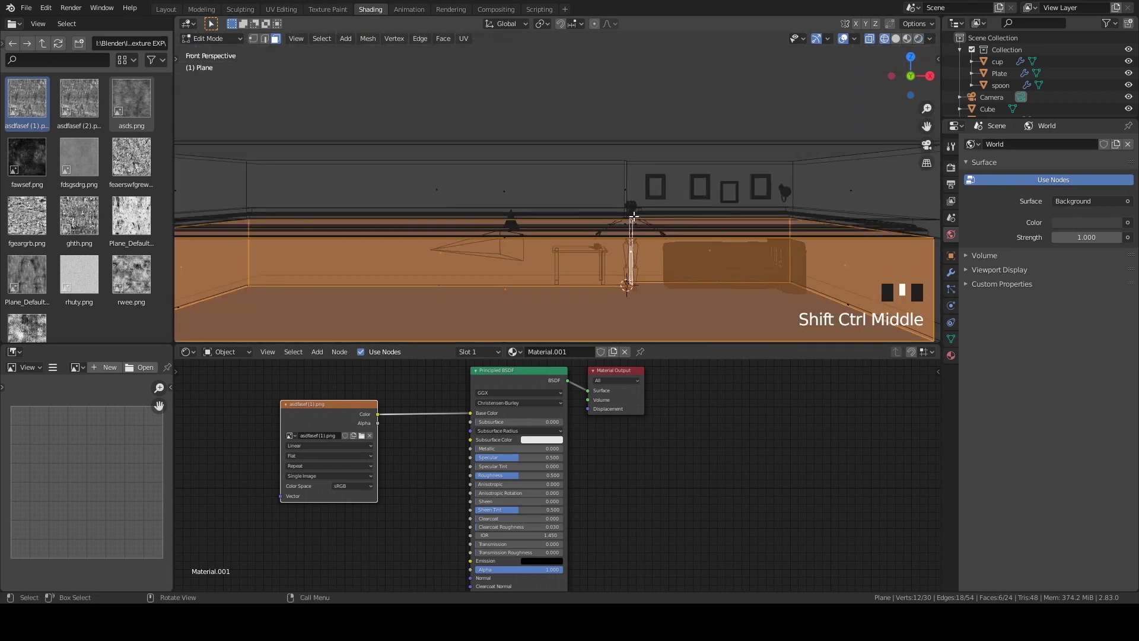
pyautogui.press('KP_1')
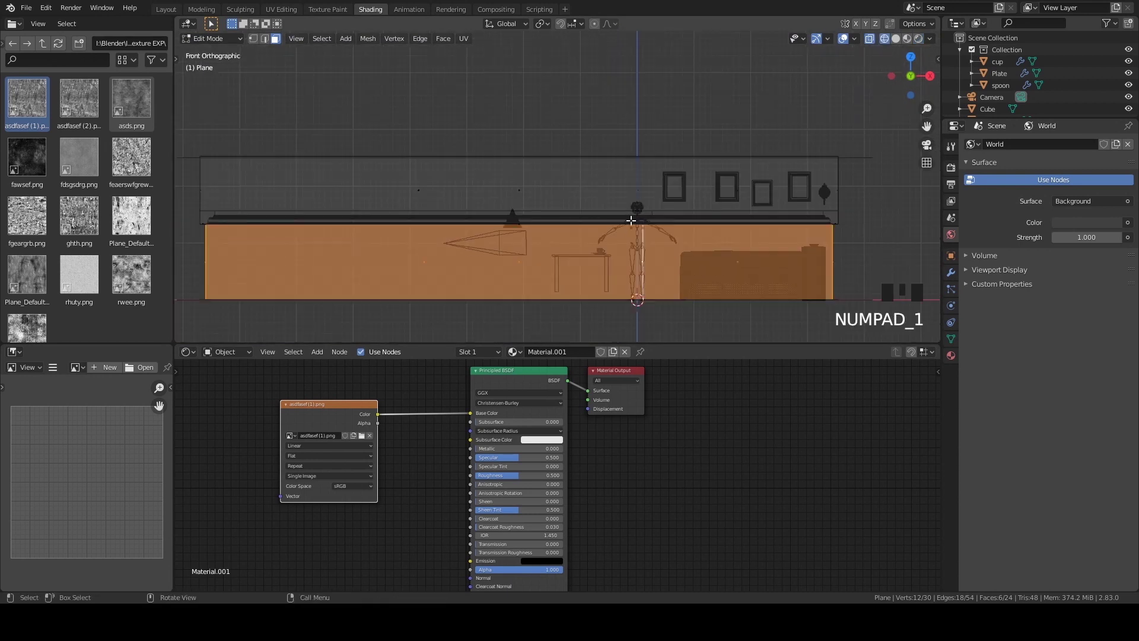
pyautogui.scroll(-1, 630, 226)
pyautogui.hotkey('alt', 'a')
pyautogui.press('b')
pyautogui.moveTo(359, 59); pyautogui.dragTo(742, 333)
pyautogui.keyDown('shift'); pyautogui.moveTo(716, 293); pyautogui.dragTo(681, 240, button='middle'); pyautogui.keyUp('shift')
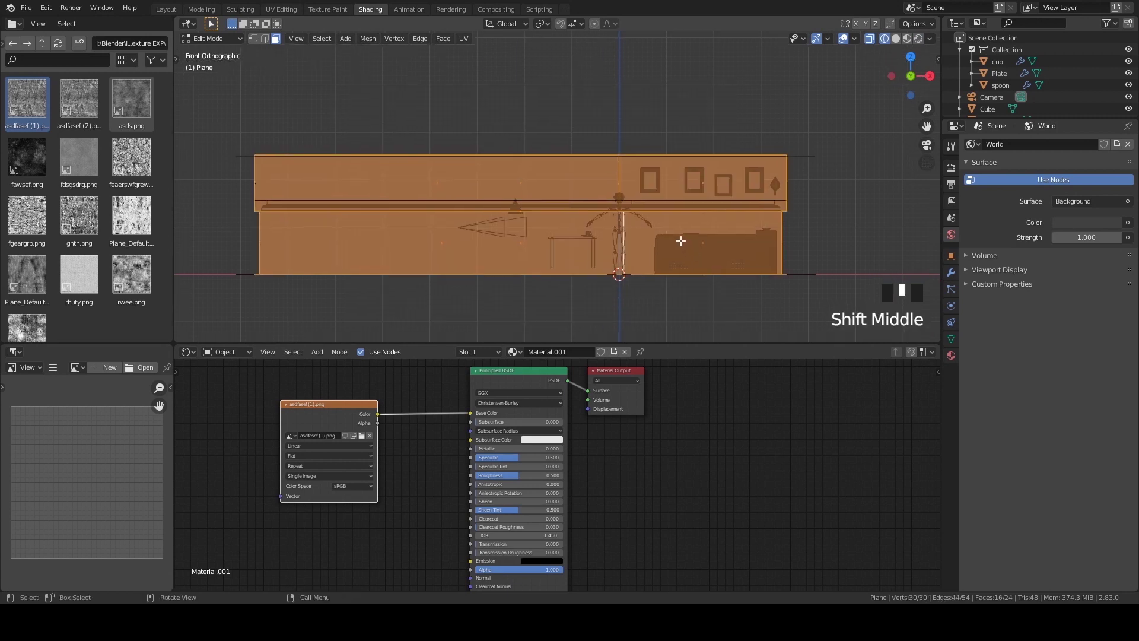
pyautogui.press('u')
pyautogui.click(681, 241)
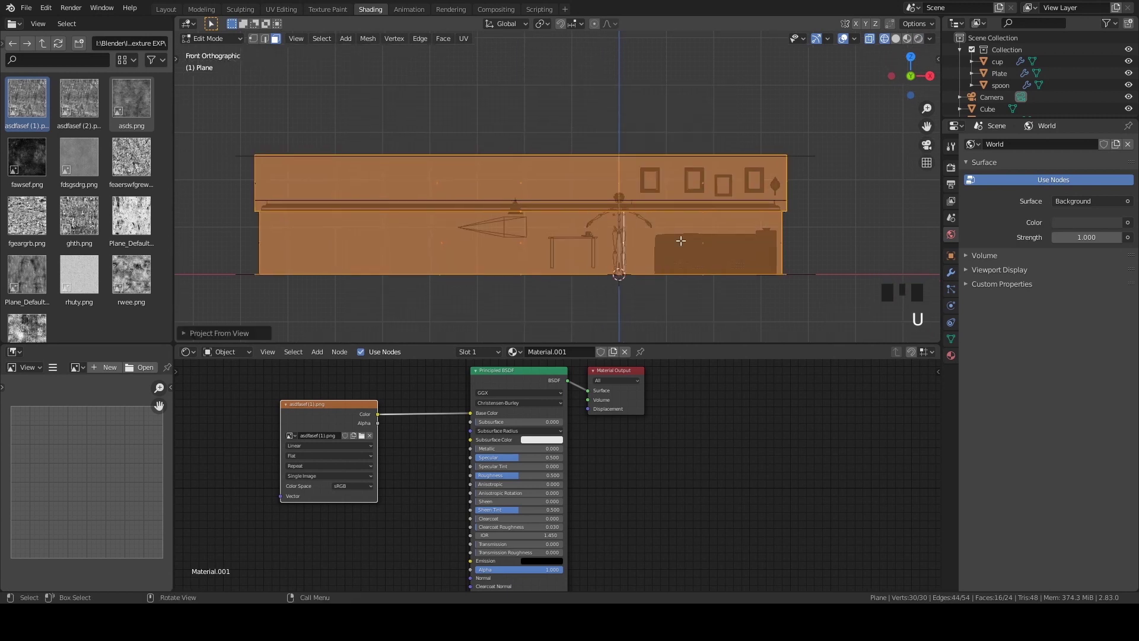
# Widen the image editor area and change it to the UV Editor
pyautogui.keyDown('shift'); pyautogui.moveTo(629, 262); pyautogui.dragTo(658, 269, button='middle'); pyautogui.keyUp('shift')
pyautogui.moveTo(174, 409); pyautogui.dragTo(240, 409)
pyautogui.click(13, 352)
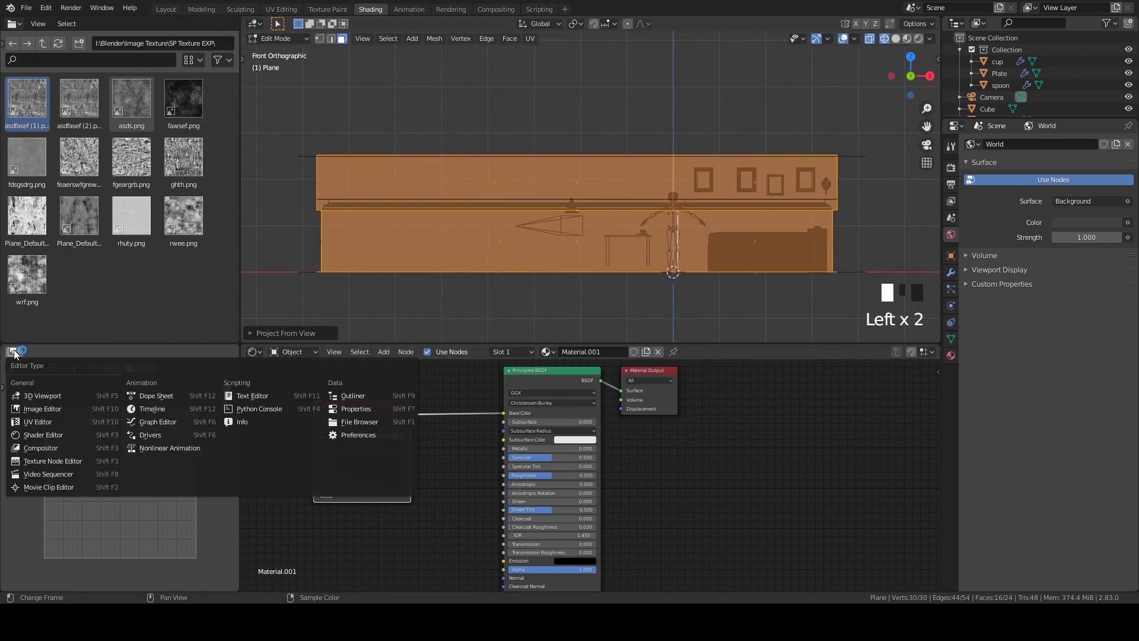
pyautogui.click(41, 416)
pyautogui.scroll(-6, 167, 481)
pyautogui.scroll(-5, 167, 481)
# Move the front-projected wall UVs to the upper part of the grunge texture and enlarge them slightly
pyautogui.press('a')
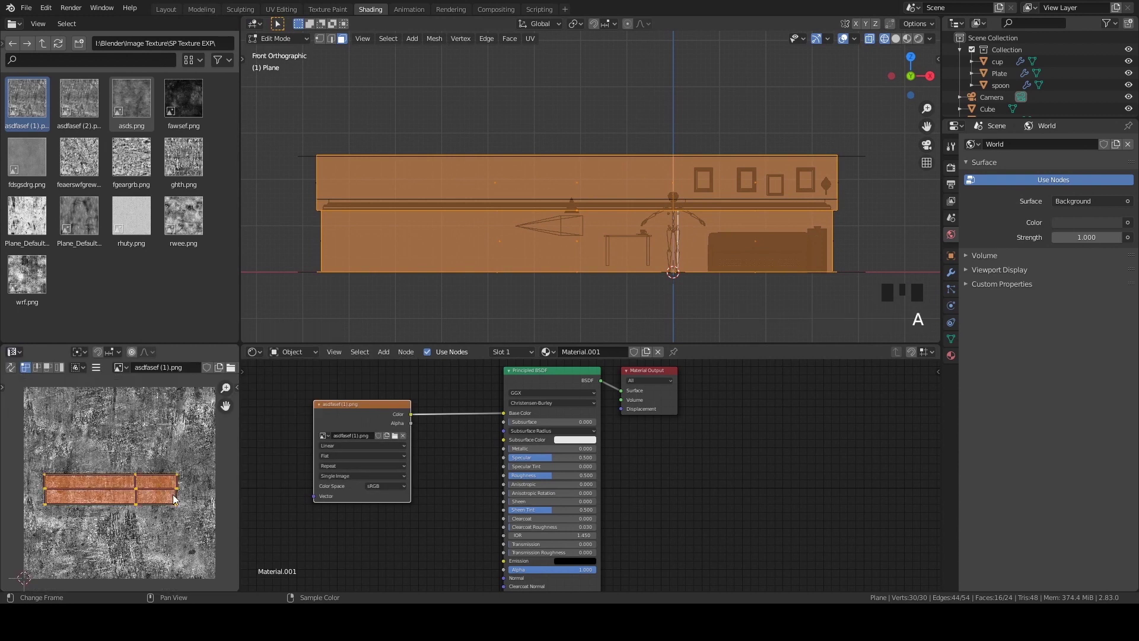
pyautogui.press('g')
pyautogui.click(180, 427)
pyautogui.press('s')
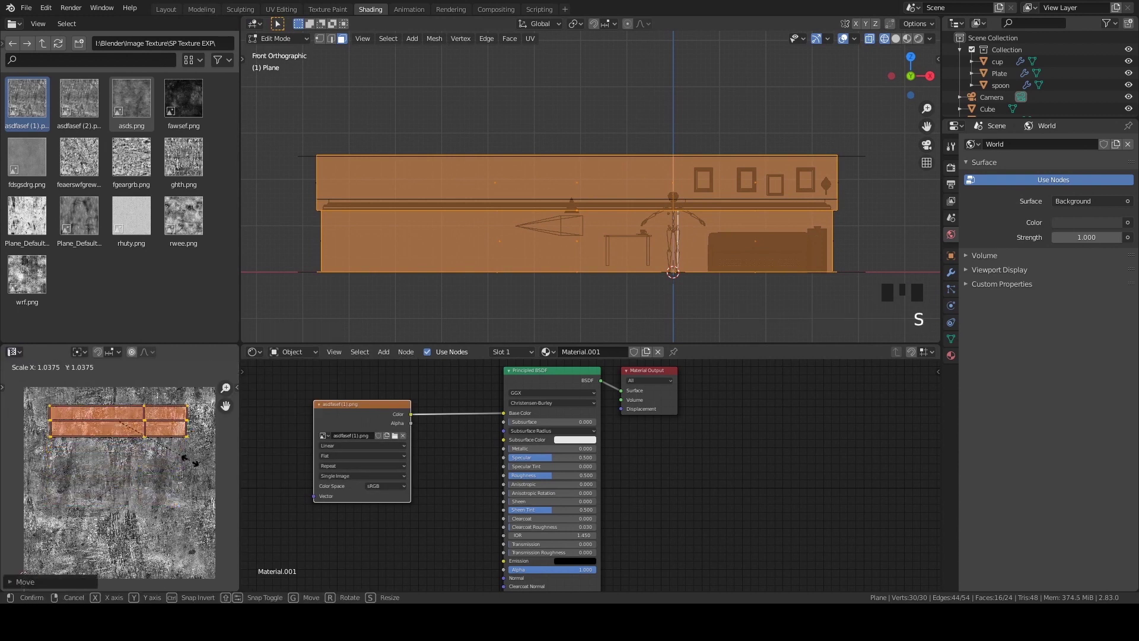
pyautogui.click(196, 467)
# Select the building's side wall faces in right orthographic view and unwrap them with Project From View
pyautogui.keyDown('shift'); pyautogui.moveTo(594, 249); pyautogui.dragTo(566, 224, button='middle'); pyautogui.keyUp('shift')
pyautogui.press('KP_3')
pyautogui.hotkey('alt', 'a')
pyautogui.moveTo(466, 72); pyautogui.dragTo(624, 289)
pyautogui.keyDown('ctrl'); pyautogui.moveTo(623, 289); pyautogui.dragTo(600, 258, button='middle'); pyautogui.keyUp('ctrl')
pyautogui.press('u')
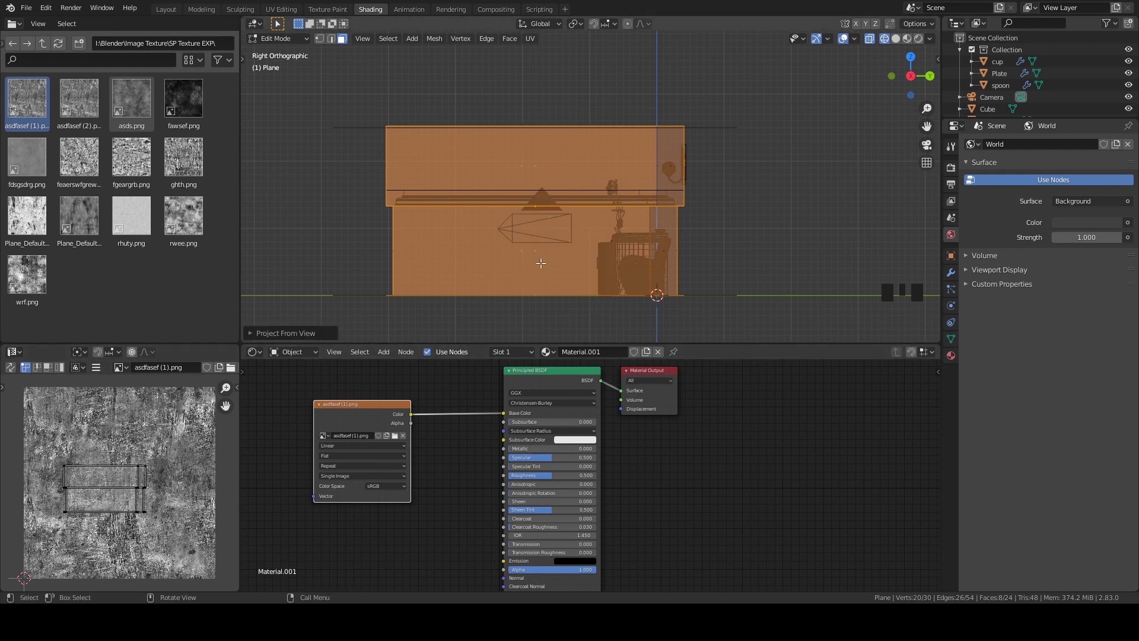
# Select all wall faces and their UVs and scale the UV islands up slightly over the texture
pyautogui.press('a')
pyautogui.press('a')
pyautogui.press('s')
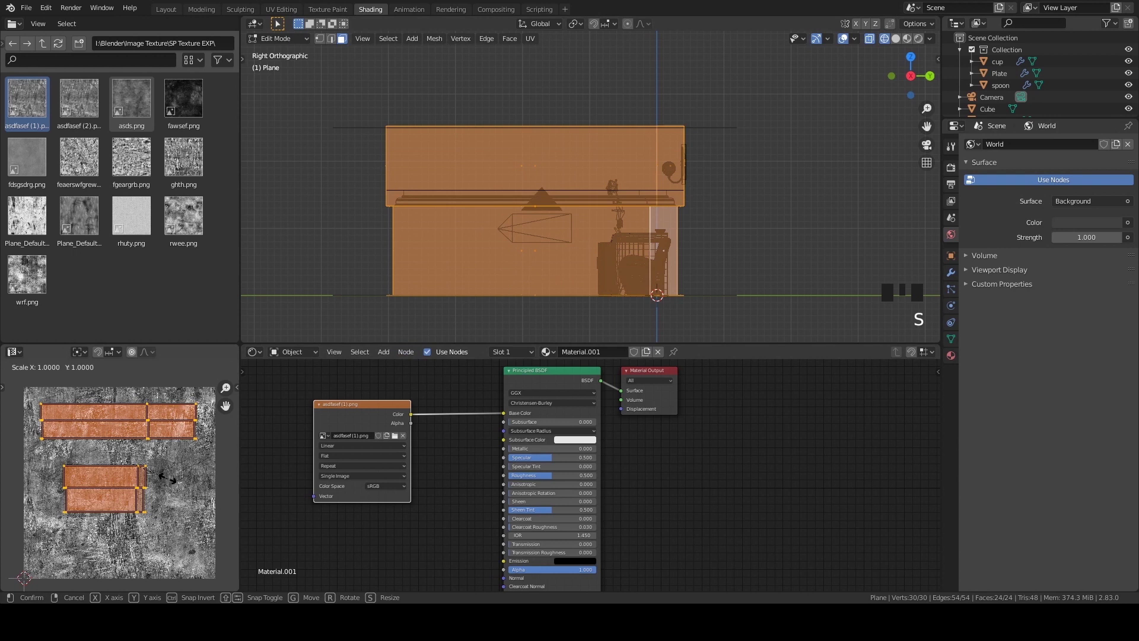
pyautogui.click(174, 485)
pyautogui.keyDown('shift'); pyautogui.moveTo(181, 479); pyautogui.dragTo(178, 480, button='middle'); pyautogui.keyUp('shift')
# Apply Average Islands Scale to all wall UVs and adjust their overall size
pyautogui.moveTo(623, 239); pyautogui.dragTo(601, 206, button='middle')
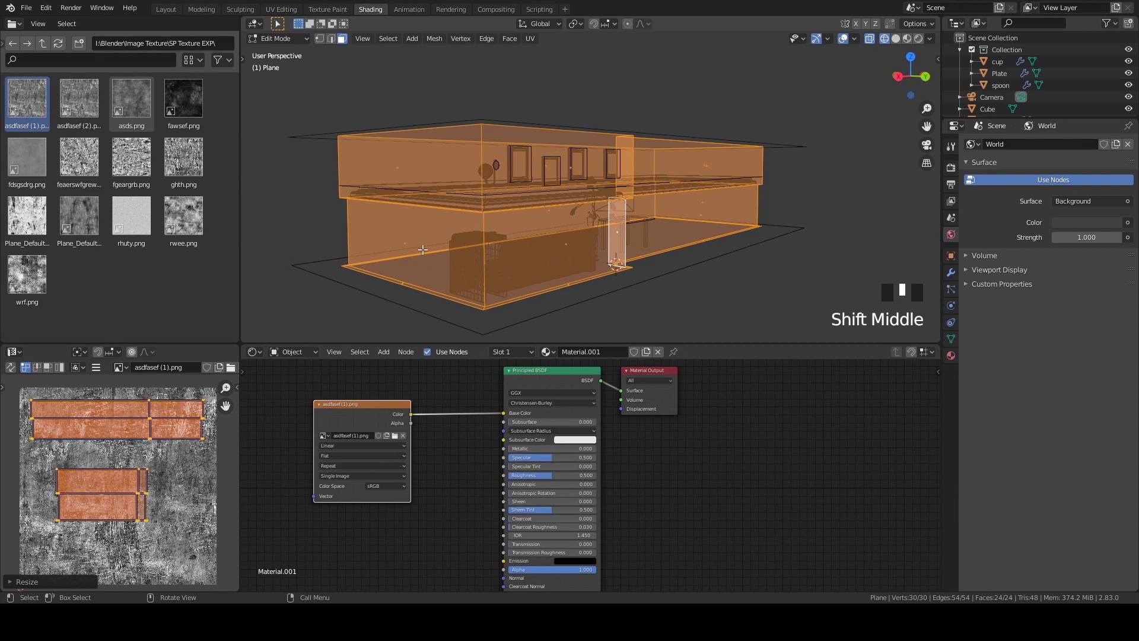
pyautogui.click(96, 367)
pyautogui.moveTo(113, 419)
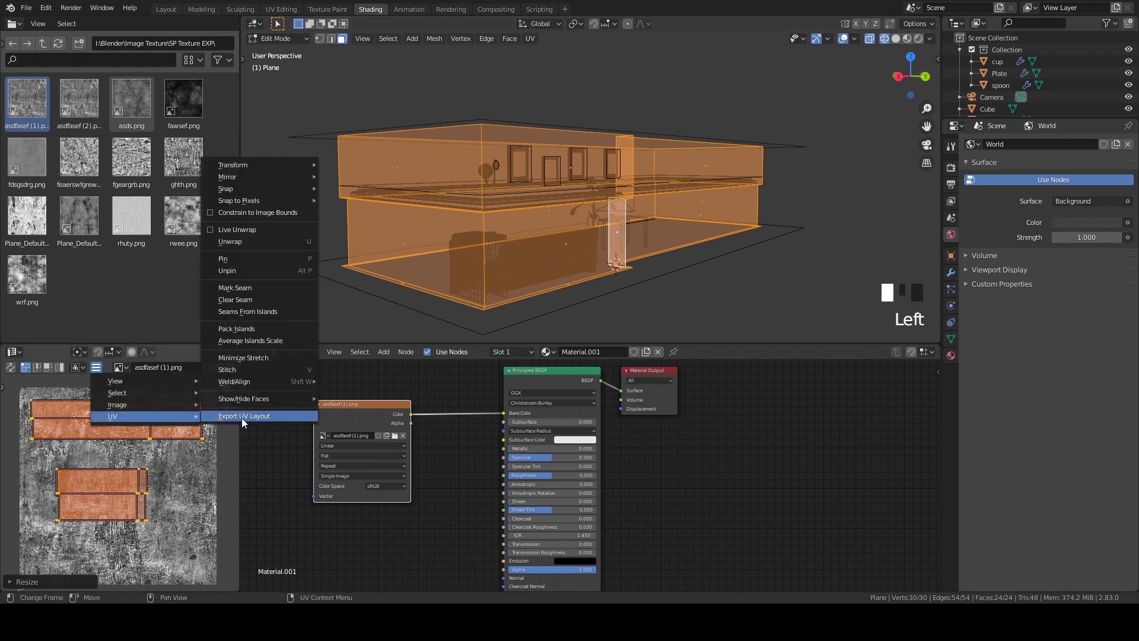
pyautogui.click(246, 345)
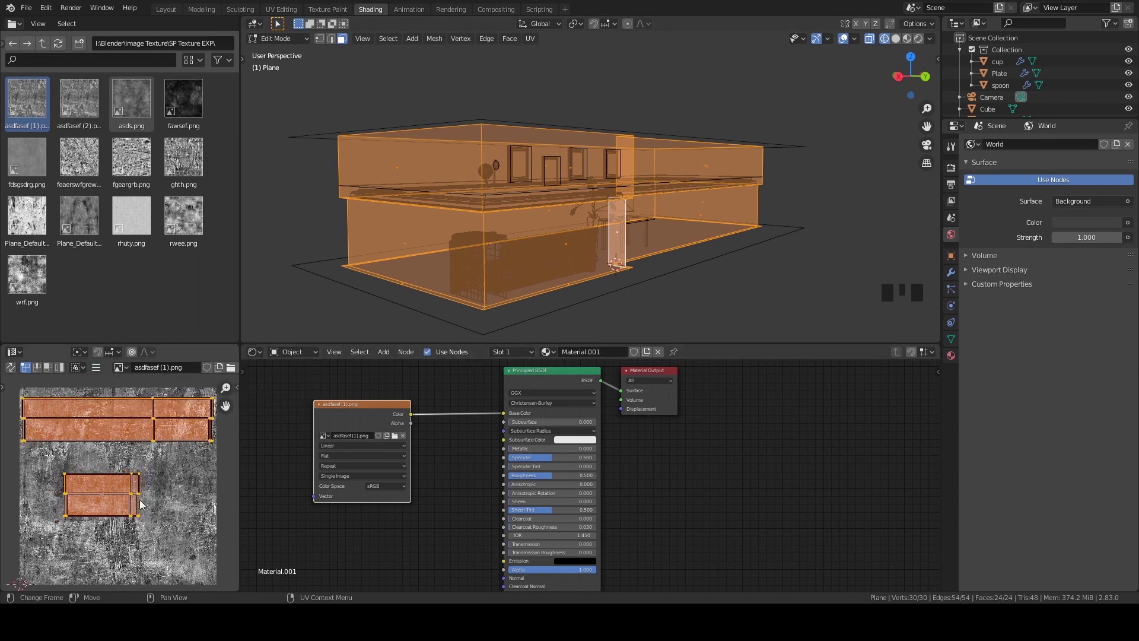
pyautogui.scroll(-1, 156, 479)
pyautogui.press('s')
pyautogui.click(161, 476)
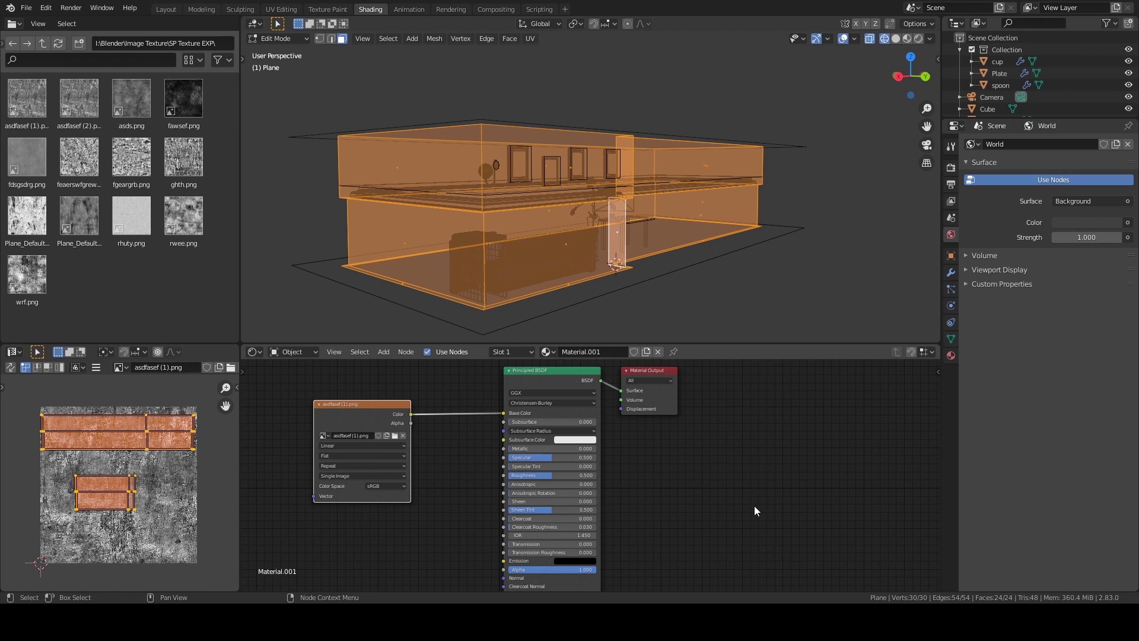
# Switch the viewport to Material Preview and examine the grunge texture on the building's walls
pyautogui.click(907, 39)
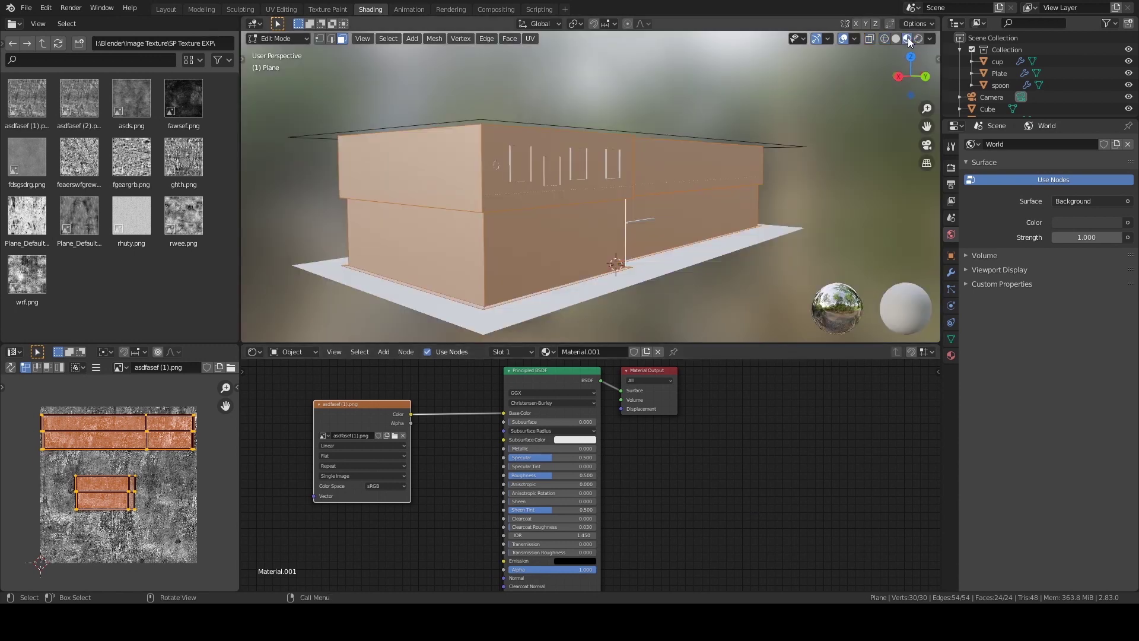
pyautogui.moveTo(534, 198)
pyautogui.keyDown('shift'); pyautogui.mouseDown(button='middle')
pyautogui.moveTo(543, 237)
pyautogui.moveTo(562, 169)
pyautogui.moveTo(527, 206)
pyautogui.mouseUp(button='middle'); pyautogui.keyUp('shift')
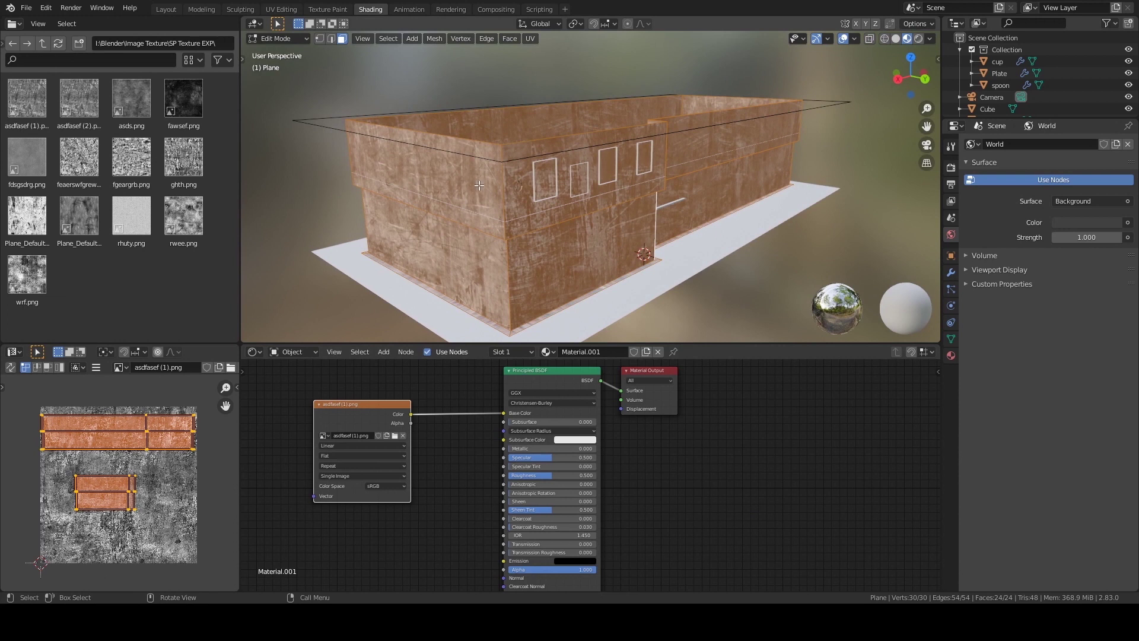
pyautogui.moveTo(566, 196)
pyautogui.mouseDown(button='middle')
pyautogui.moveTo(575, 202)
pyautogui.moveTo(549, 203)
pyautogui.mouseUp(button='middle')
pyautogui.moveTo(620, 192)
pyautogui.mouseDown(button='middle')
pyautogui.moveTo(623, 243)
pyautogui.moveTo(630, 210)
pyautogui.mouseUp(button='middle')
# Add Texture Coordinate and Mapping nodes to the asdfasef (1).png image texture node
pyautogui.moveTo(433, 456); pyautogui.dragTo(645, 472, button='middle')
pyautogui.click(640, 412)
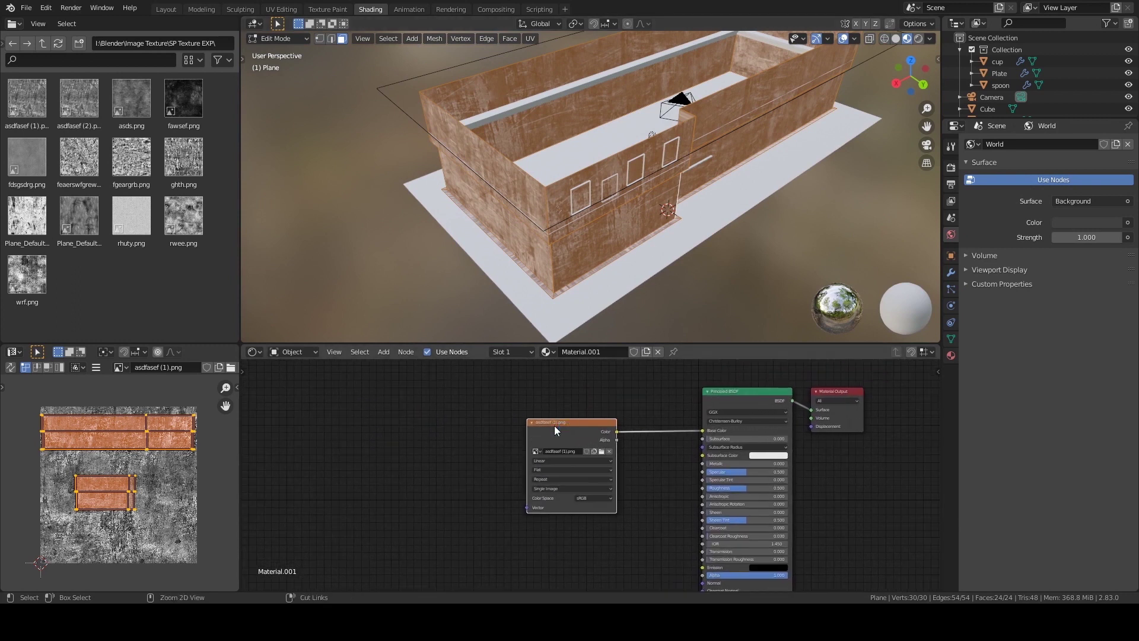
pyautogui.hotkey('ctrl', 't')
pyautogui.scroll(2, 547, 566)
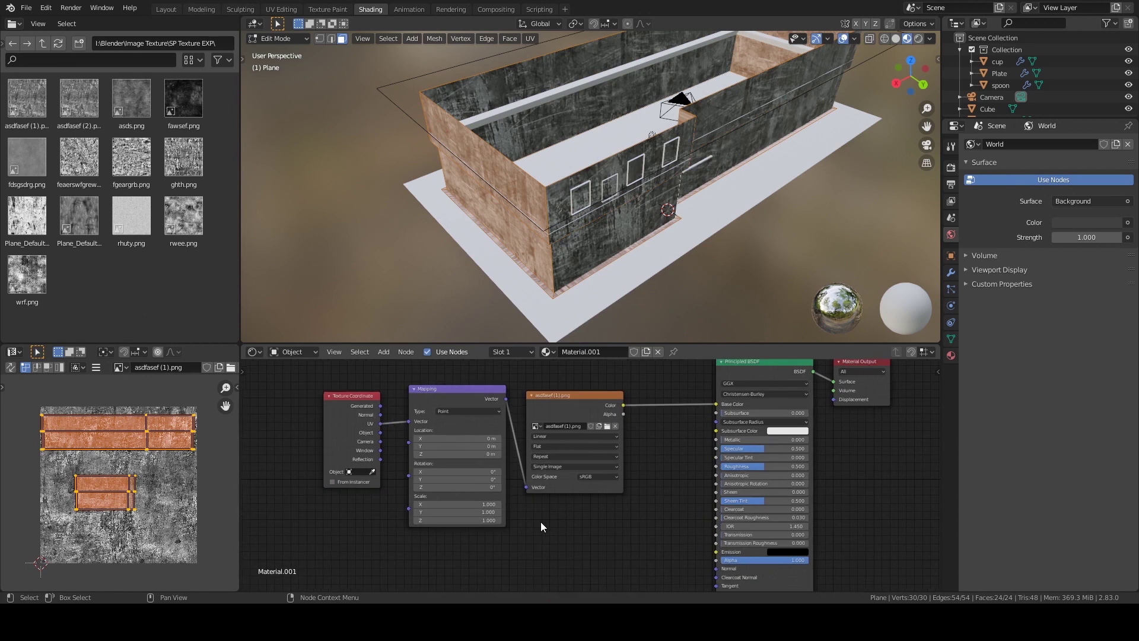
# Try a Mapping scale of 5 on X, Y and Z and compare it with 3.7 on the walls in Object Mode
pyautogui.moveTo(447, 509); pyautogui.dragTo(447, 506)
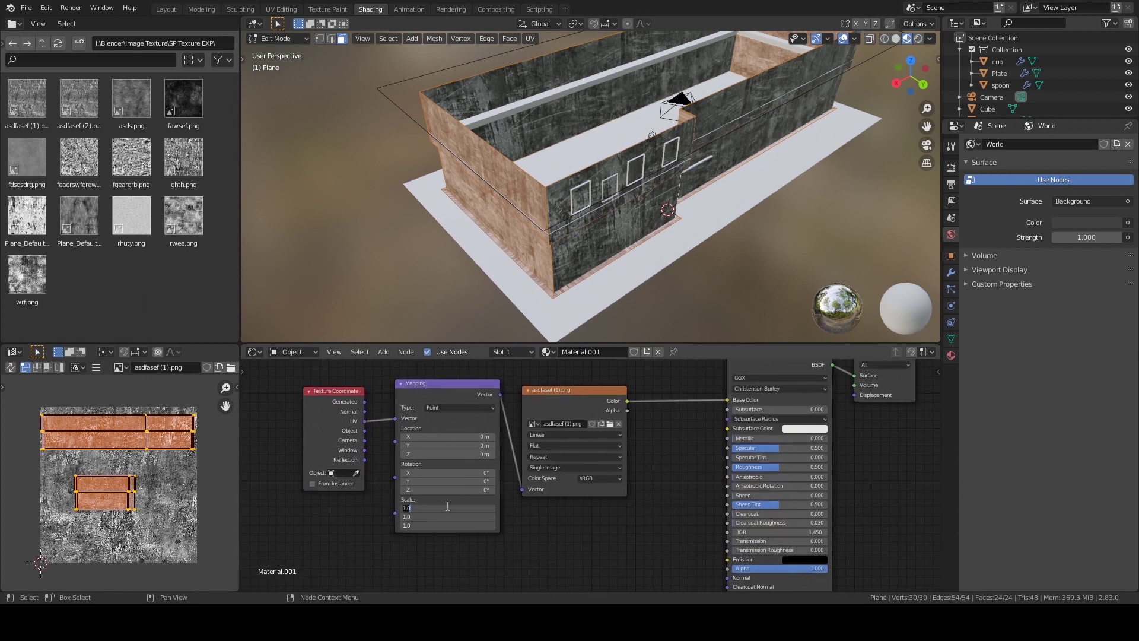
pyautogui.write('5')
pyautogui.press('Return')
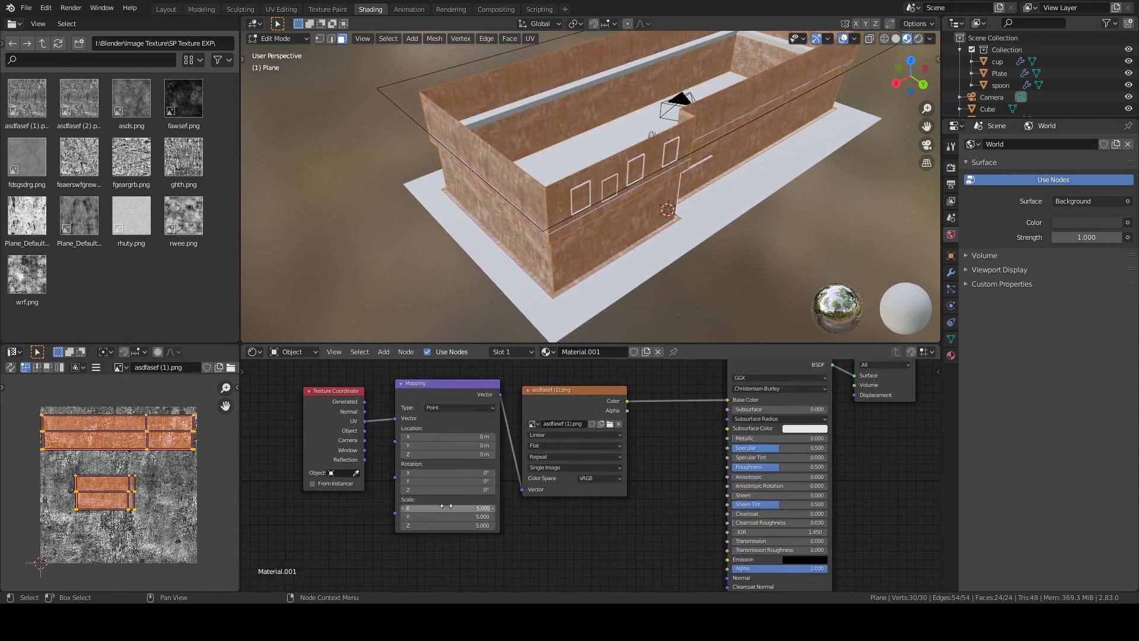
pyautogui.press('Tab')
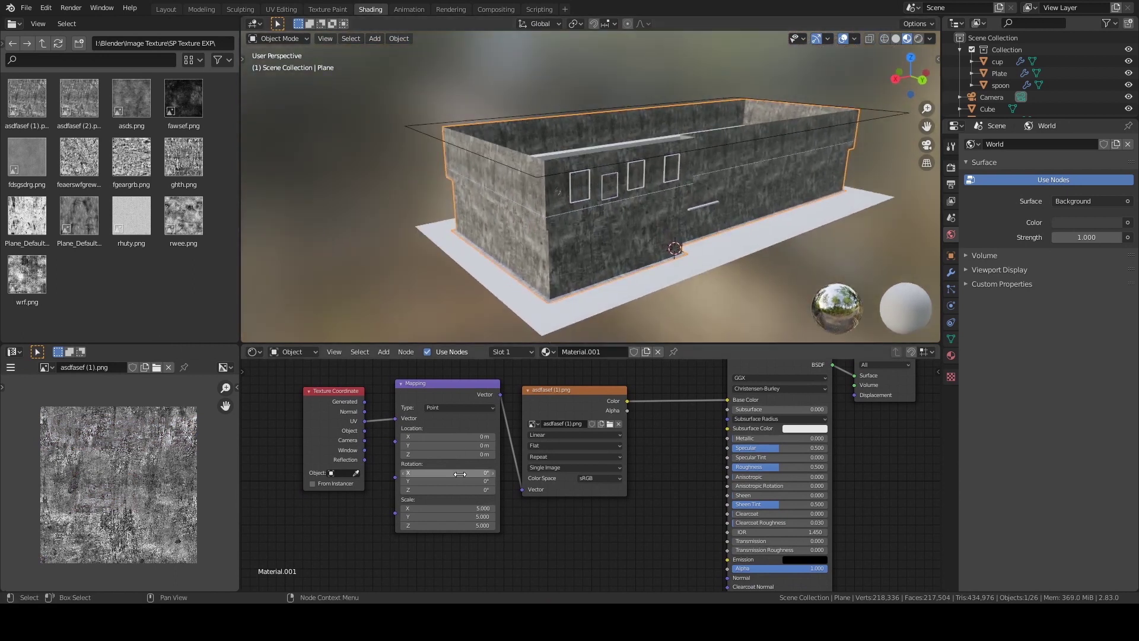
pyautogui.moveTo(447, 473); pyautogui.dragTo(462, 526)
pyautogui.press('Return')
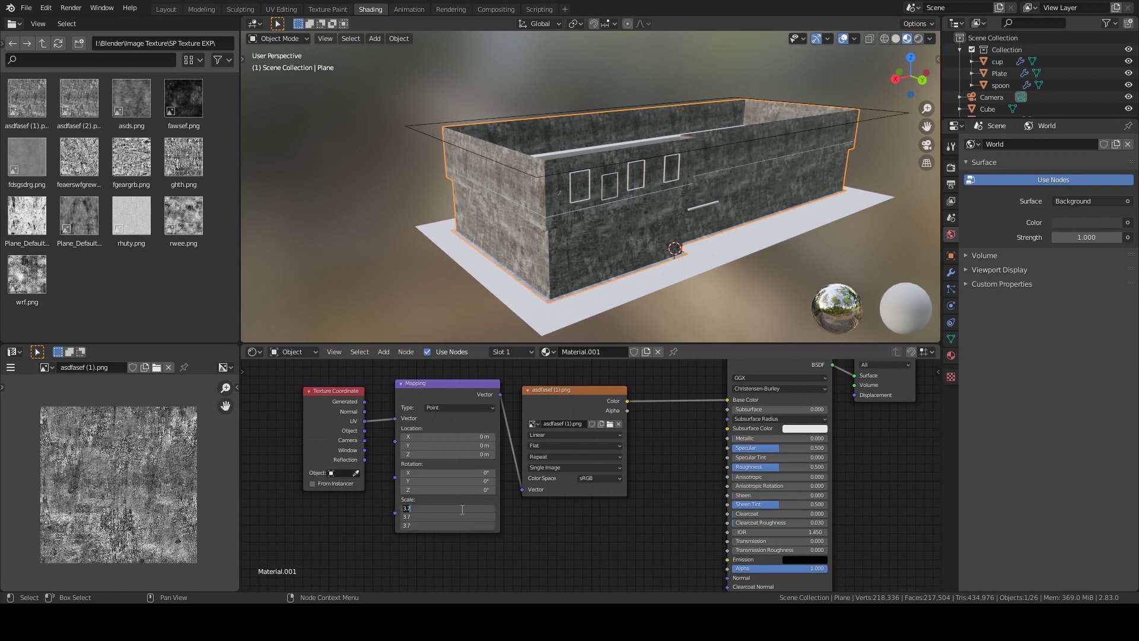
pyautogui.write('5')
pyautogui.press('Return')
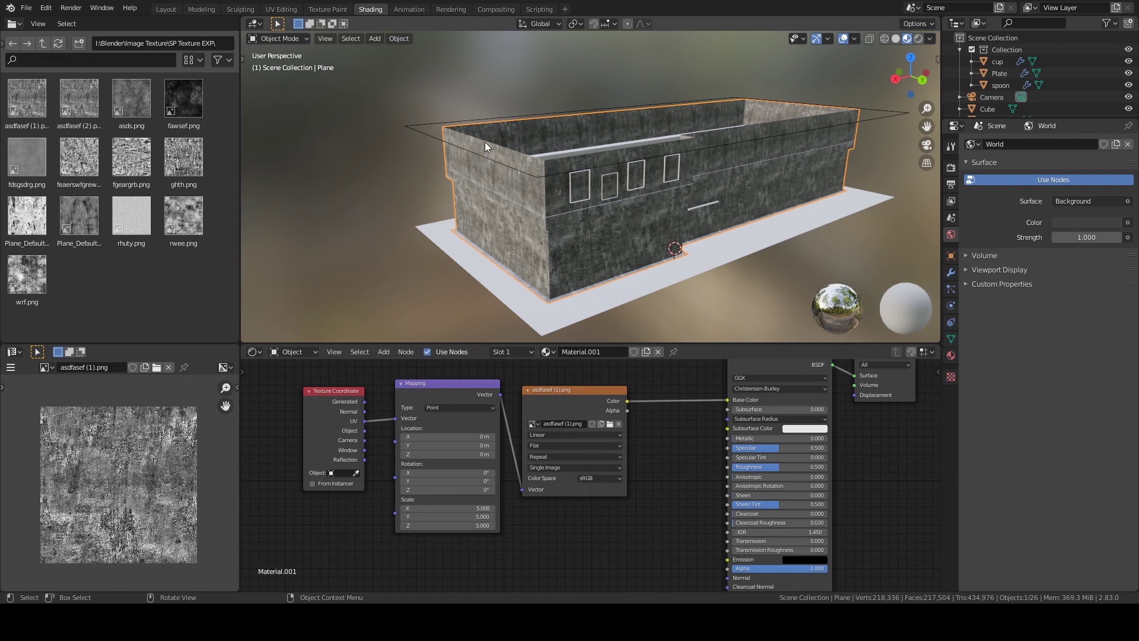
# Set the Mapping node's scale to 1 on X, Y and Z
pyautogui.click(428, 389)
pyautogui.click(446, 508)
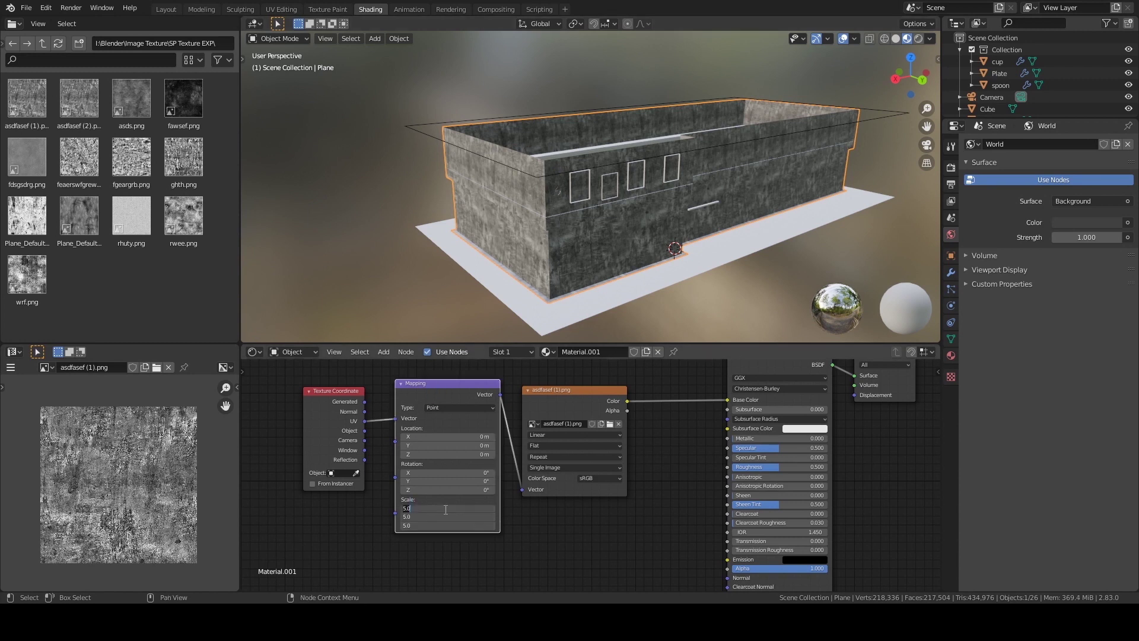
pyautogui.write('1')
pyautogui.press('Return')
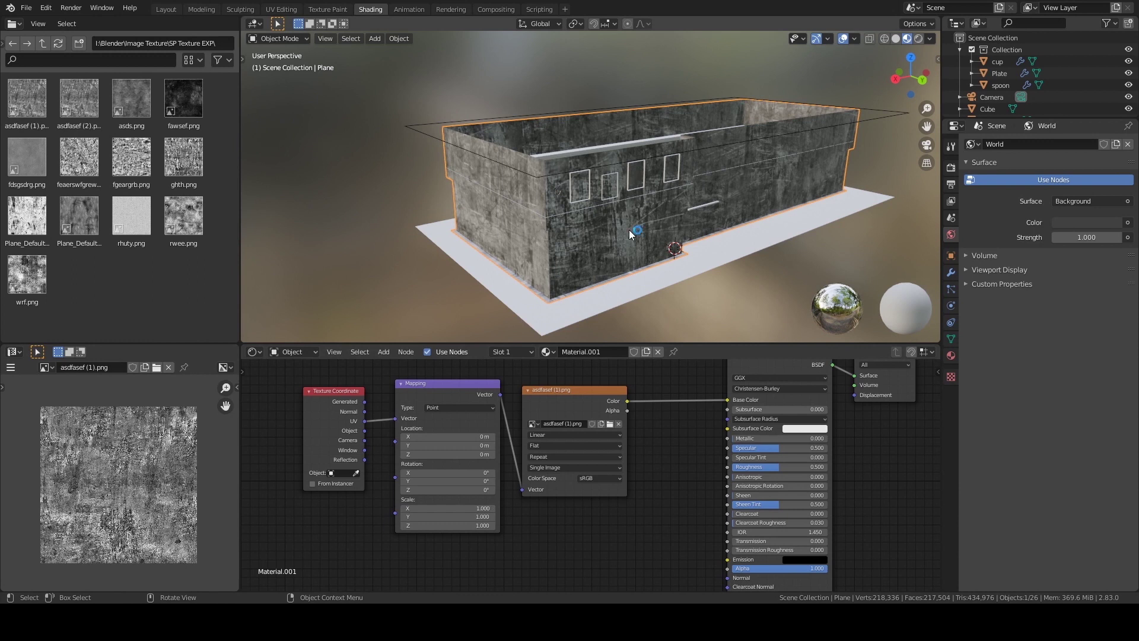
# Return to Edit Mode and scale all wall UV islands up well beyond the texture's bounds
pyautogui.press('Tab')
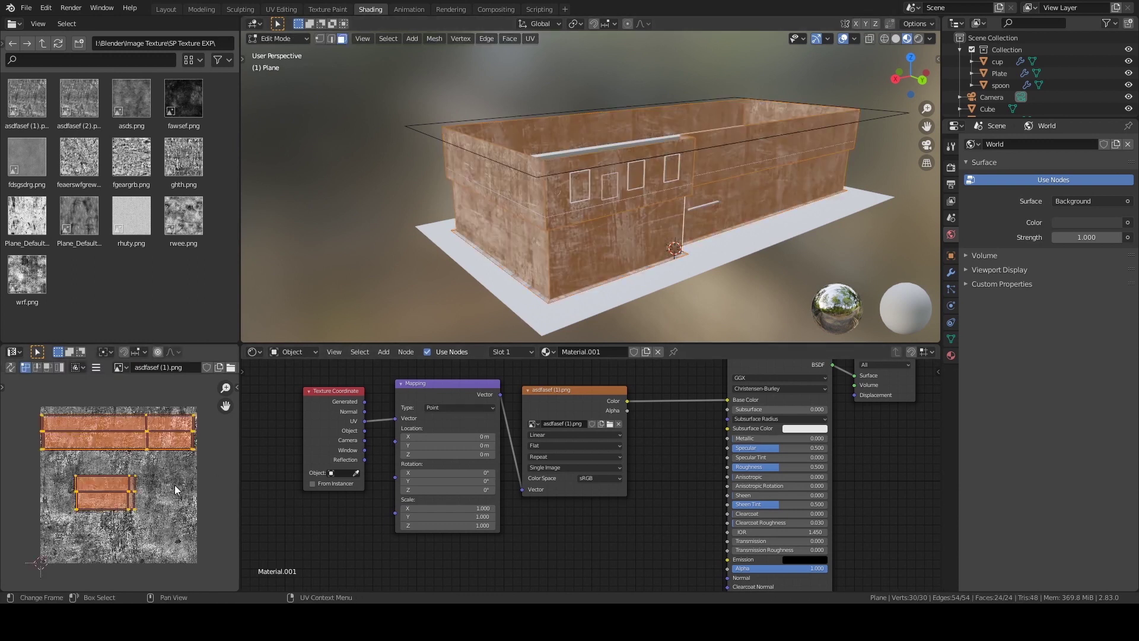
pyautogui.scroll(-4, 172, 483)
pyautogui.press('s')
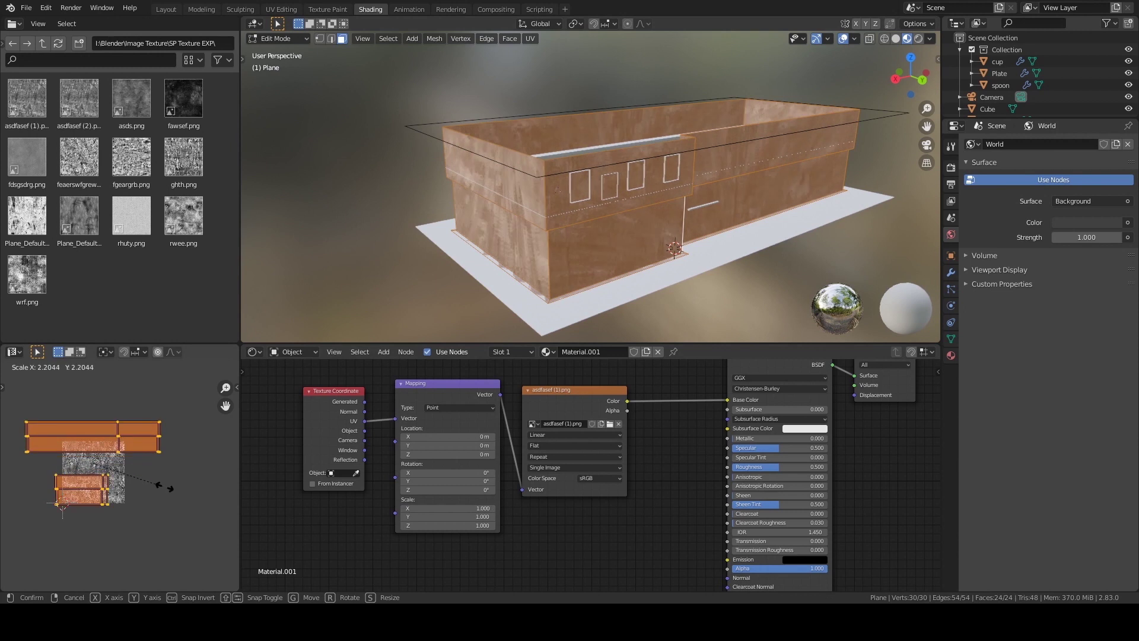
pyautogui.click(187, 492)
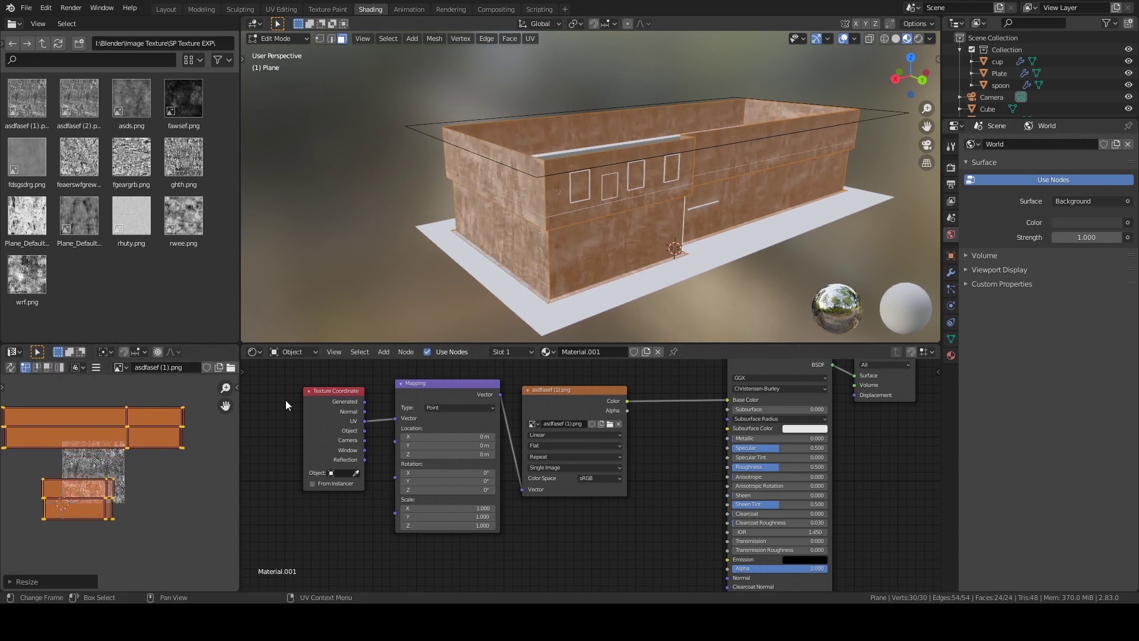
# View the room through the scene camera and scale all wall UV islands up about 1.4 times
pyautogui.press('KP_0')
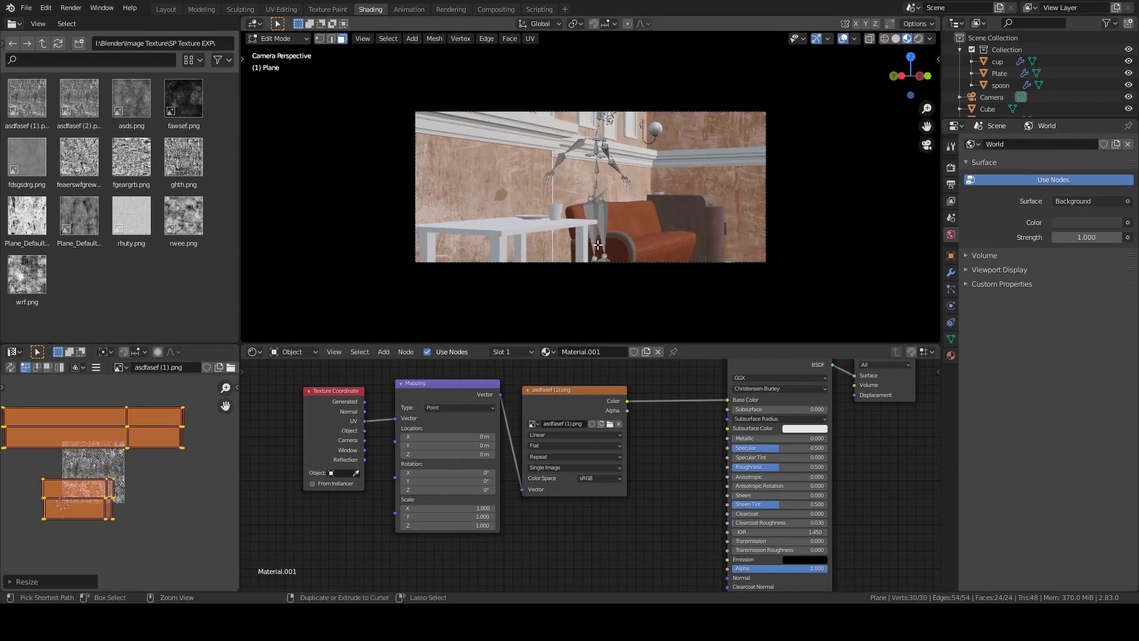
pyautogui.press('Home')
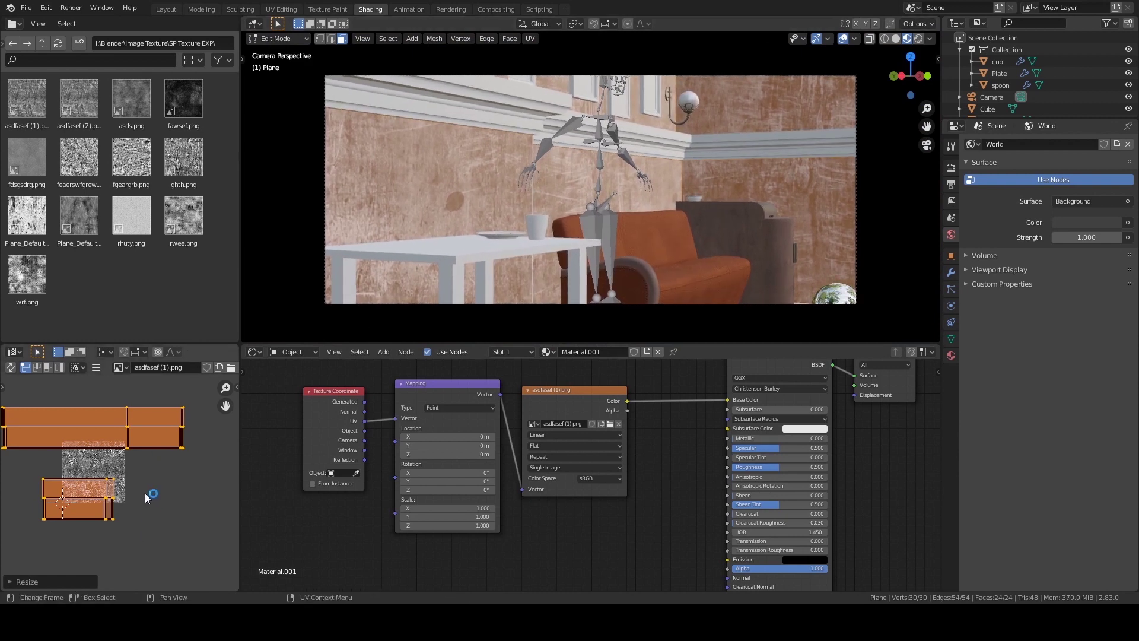
pyautogui.press('s')
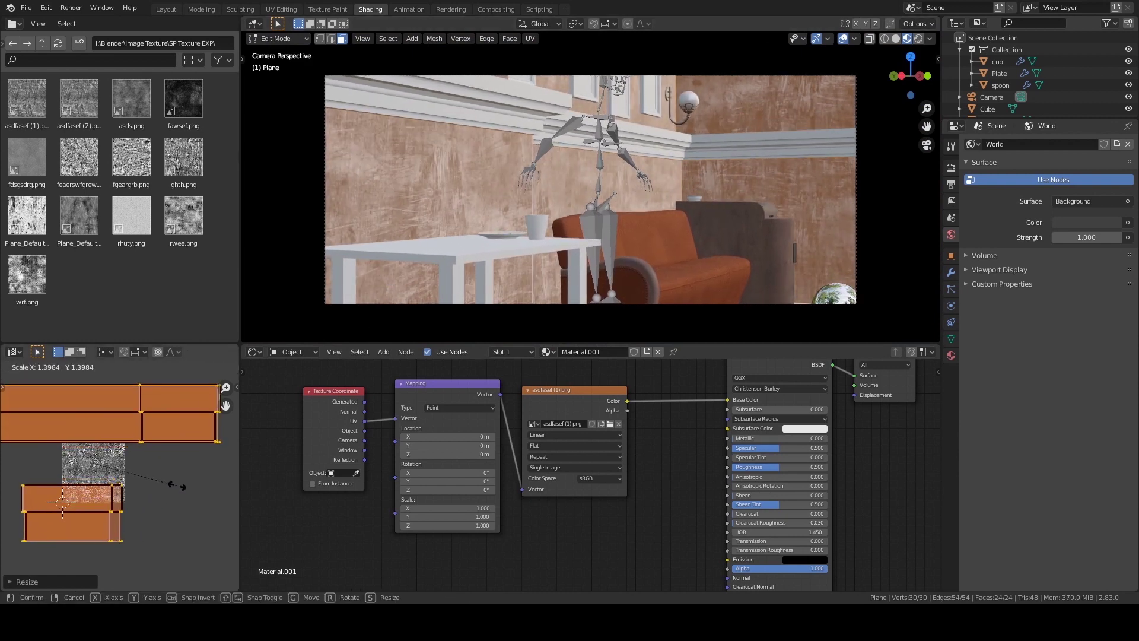
pyautogui.click(142, 482)
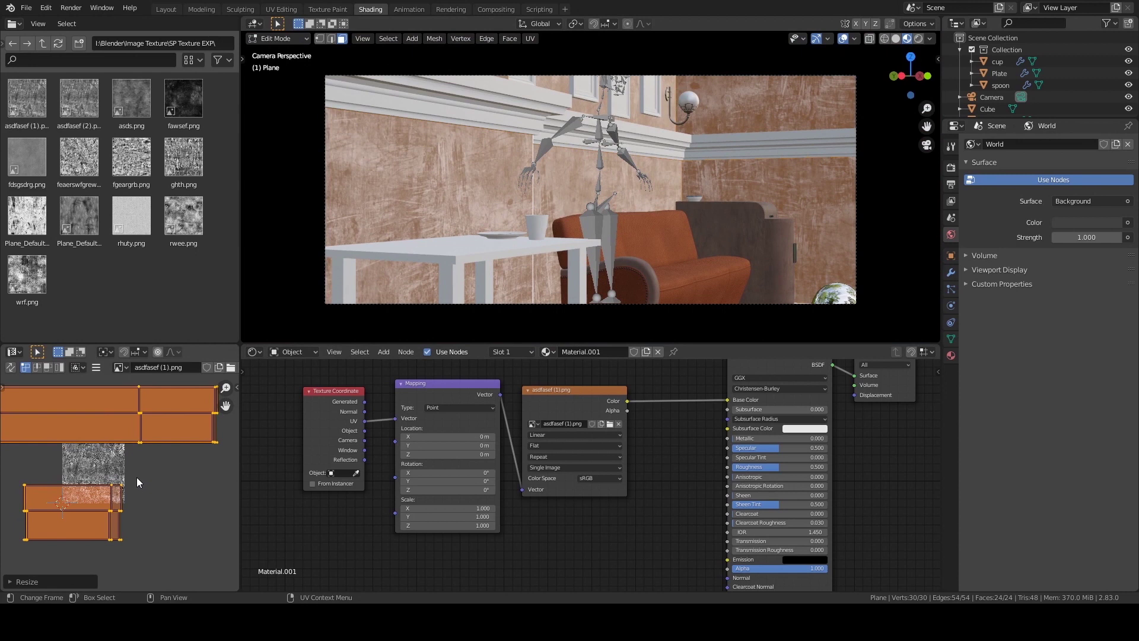
# Reposition the wall UV islands over the texture, enlarge them slightly more, and return to Object Mode
pyautogui.press('g')
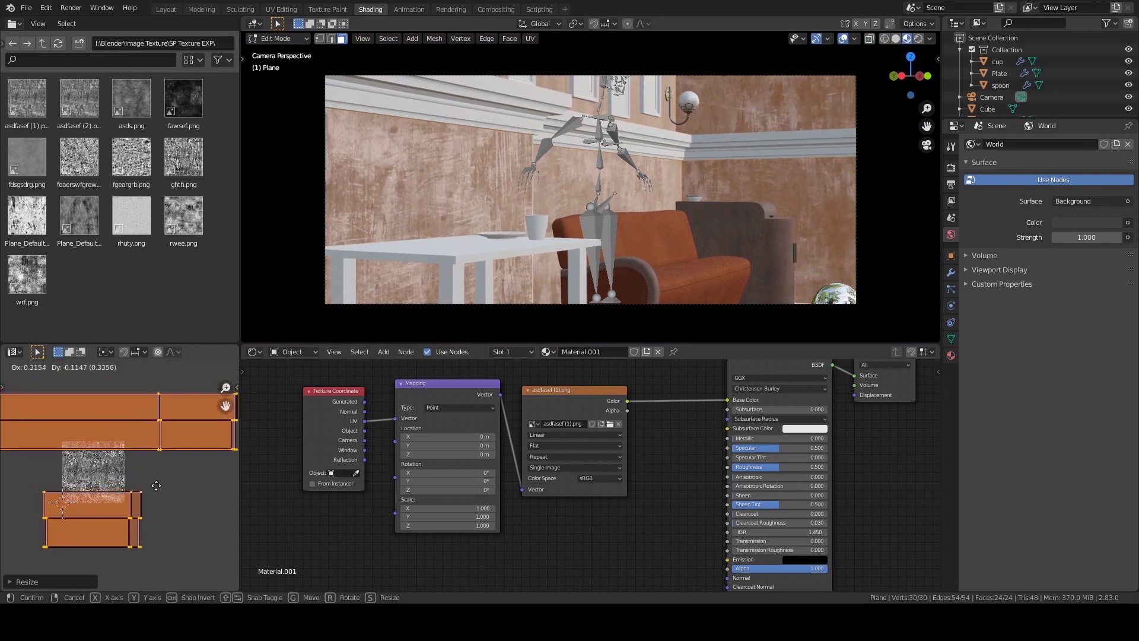
pyautogui.click(158, 489)
pyautogui.press('s')
pyautogui.click(169, 502)
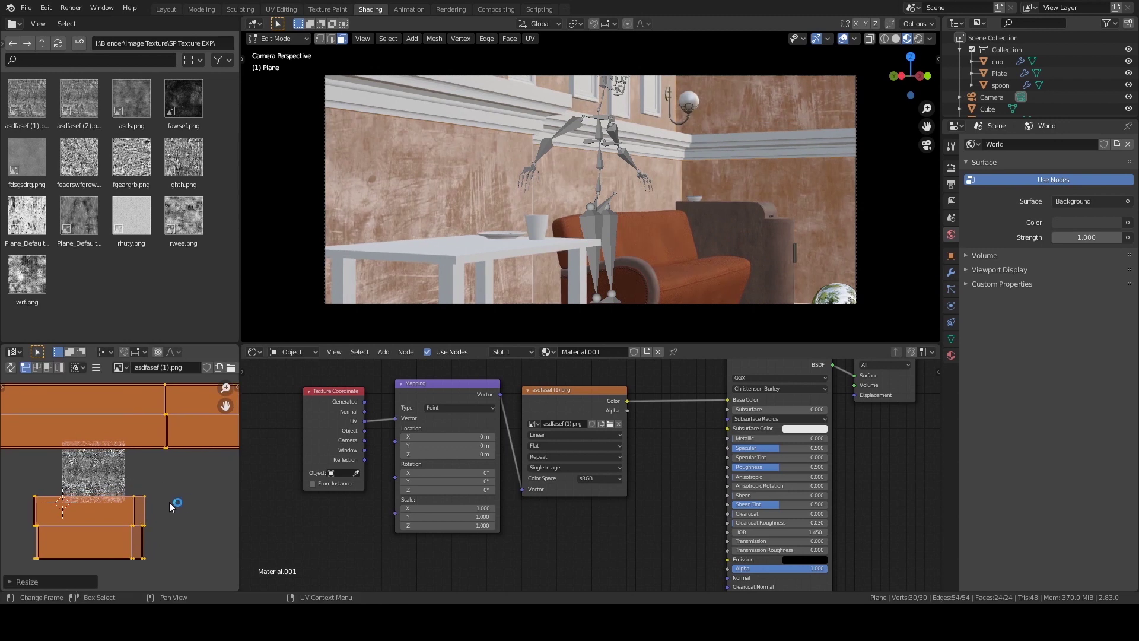
pyautogui.press('g')
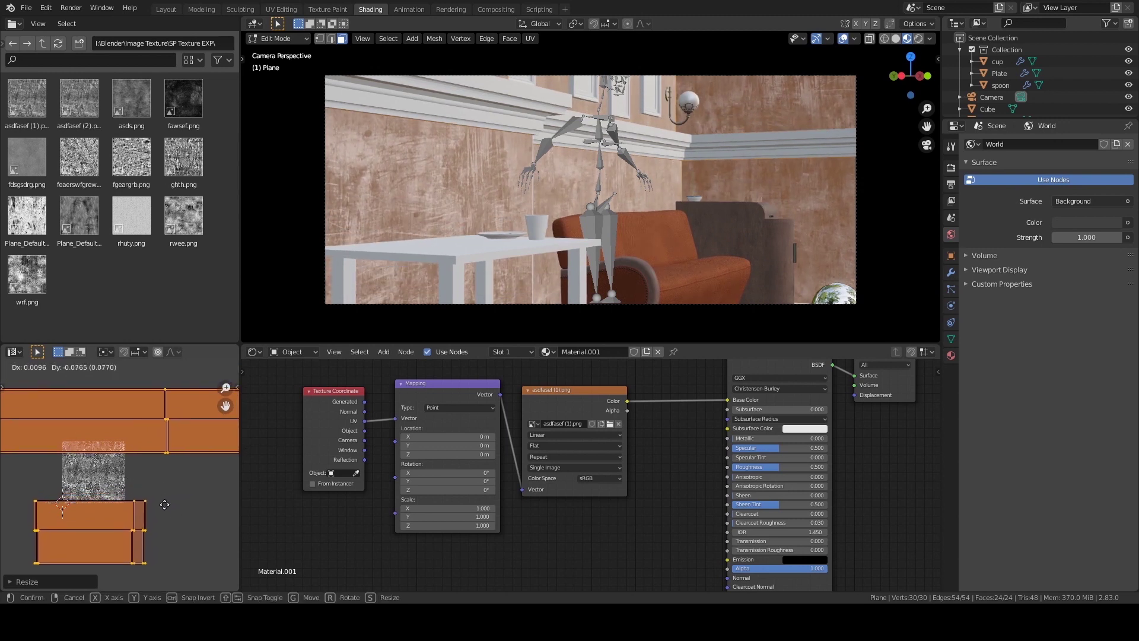
pyautogui.click(160, 505)
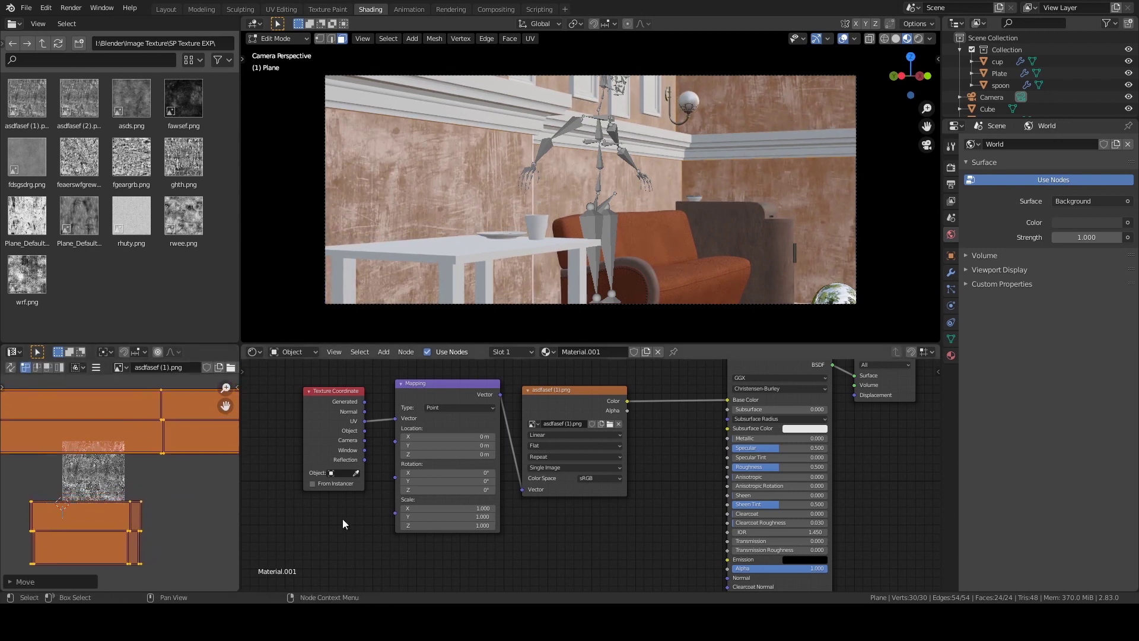
pyautogui.press('Tab')
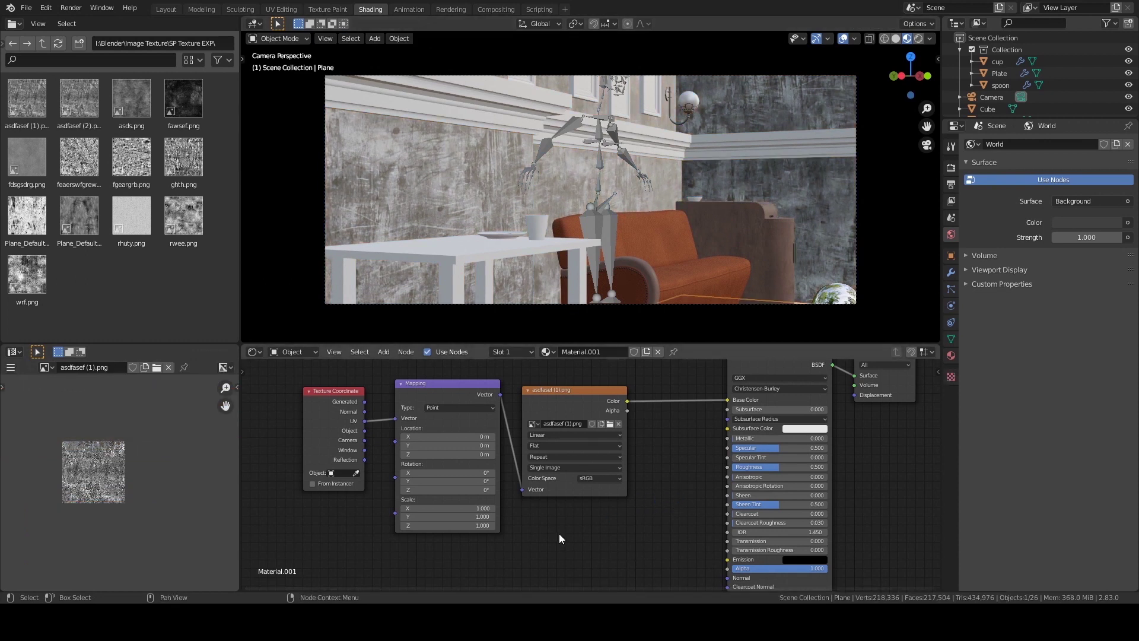
# Add a Brick Texture node below the image texture and move the Texture Coordinate and Mapping nodes lower beside it
pyautogui.hotkey('shift', 'a')
pyautogui.moveTo(558, 525)
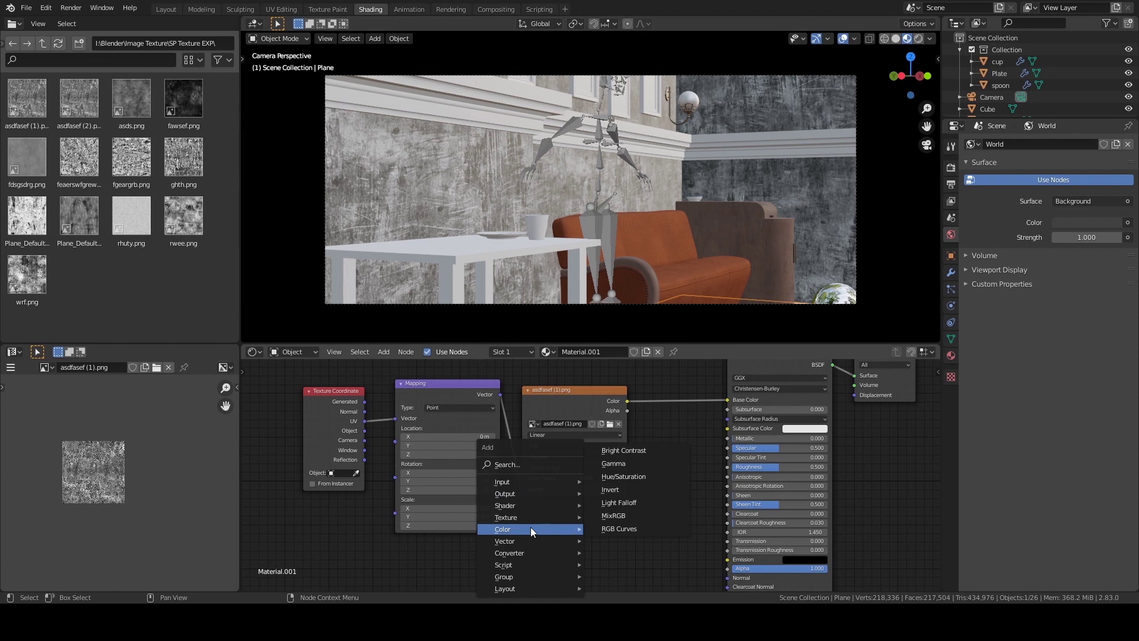
pyautogui.moveTo(517, 517)
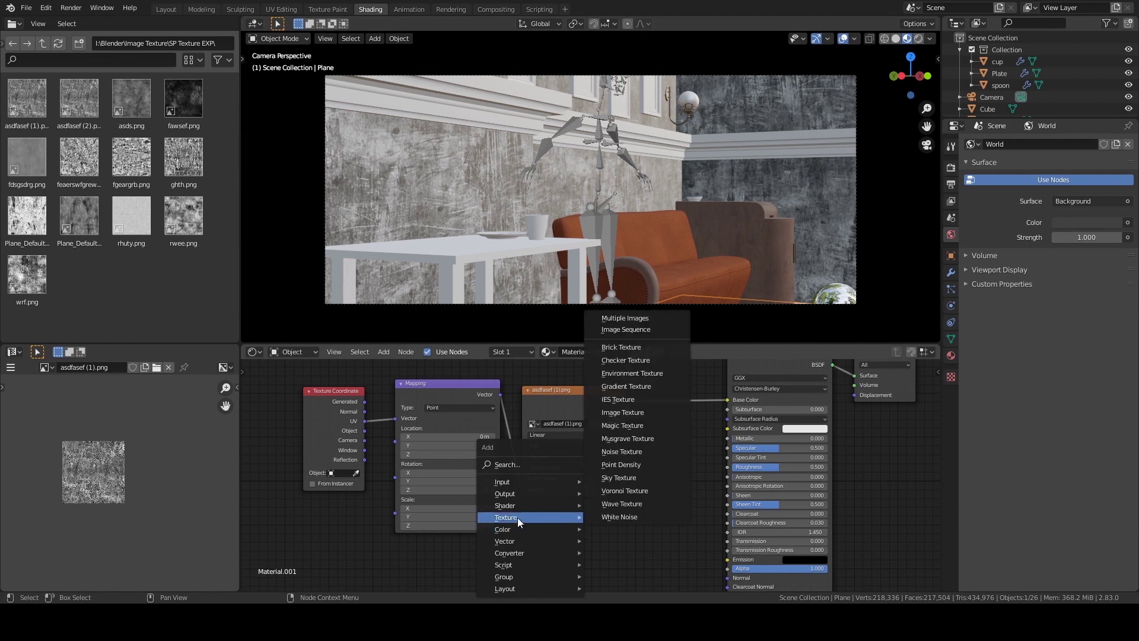
pyautogui.click(628, 345)
pyautogui.click(557, 508)
pyautogui.press('Home')
pyautogui.moveTo(358, 374); pyautogui.dragTo(543, 465)
pyautogui.press('g')
pyautogui.click(478, 457)
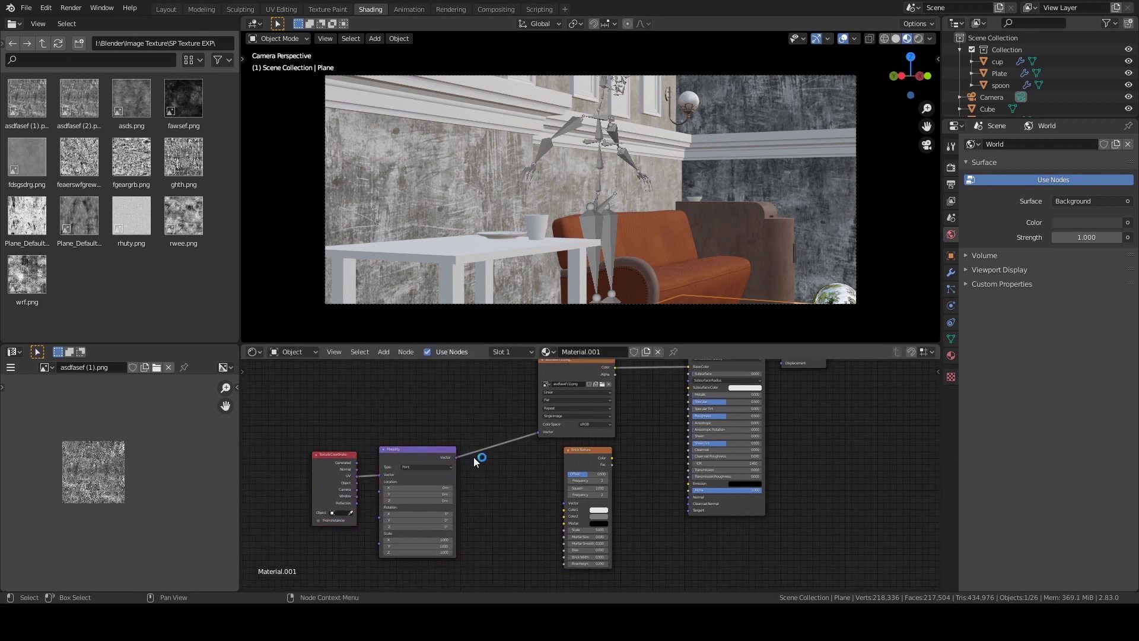
# Connect the Mapping vector to the Brick Texture and preview the brick color output on the walls
pyautogui.moveTo(456, 457); pyautogui.dragTo(565, 503)
pyautogui.click(595, 455)
pyautogui.moveTo(628, 459); pyautogui.dragTo(570, 465, button='middle')
pyautogui.moveTo(555, 464); pyautogui.dragTo(631, 401)
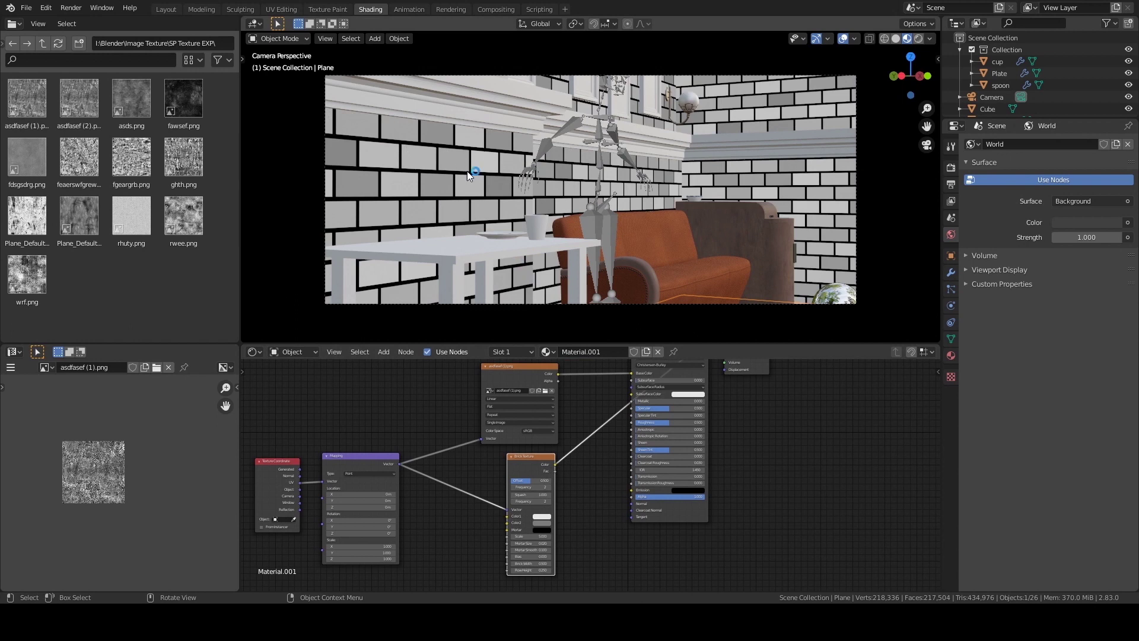
# Turn the bricks into vertical planks by setting the Brick Texture's offset frequency to 1 and row height to 100
pyautogui.scroll(6, 575, 508)
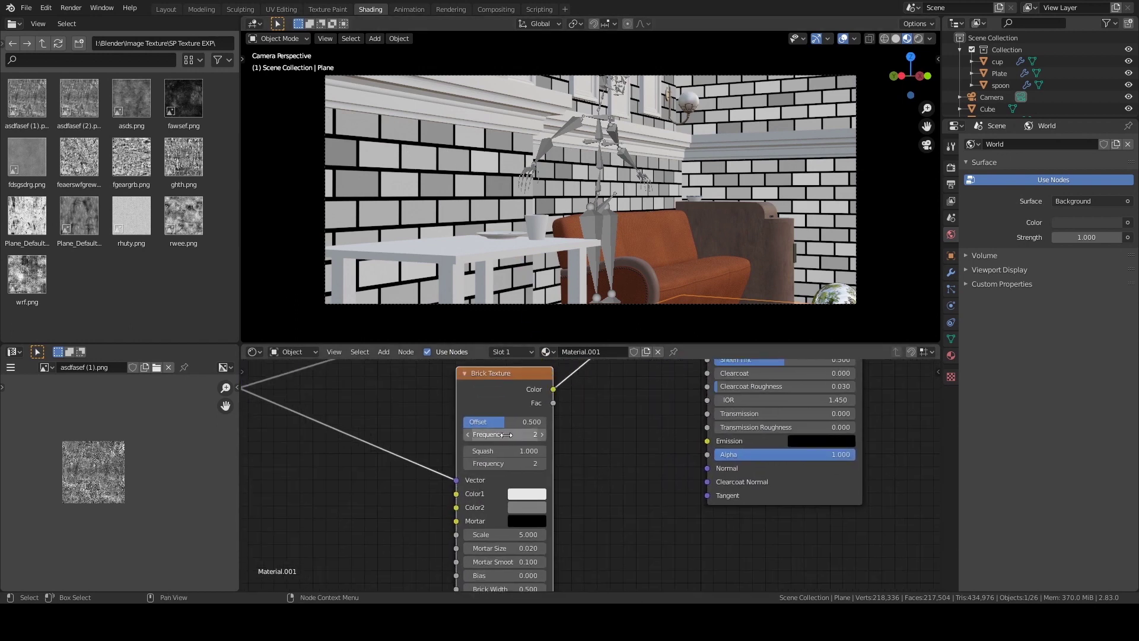
pyautogui.moveTo(503, 437); pyautogui.dragTo(493, 436)
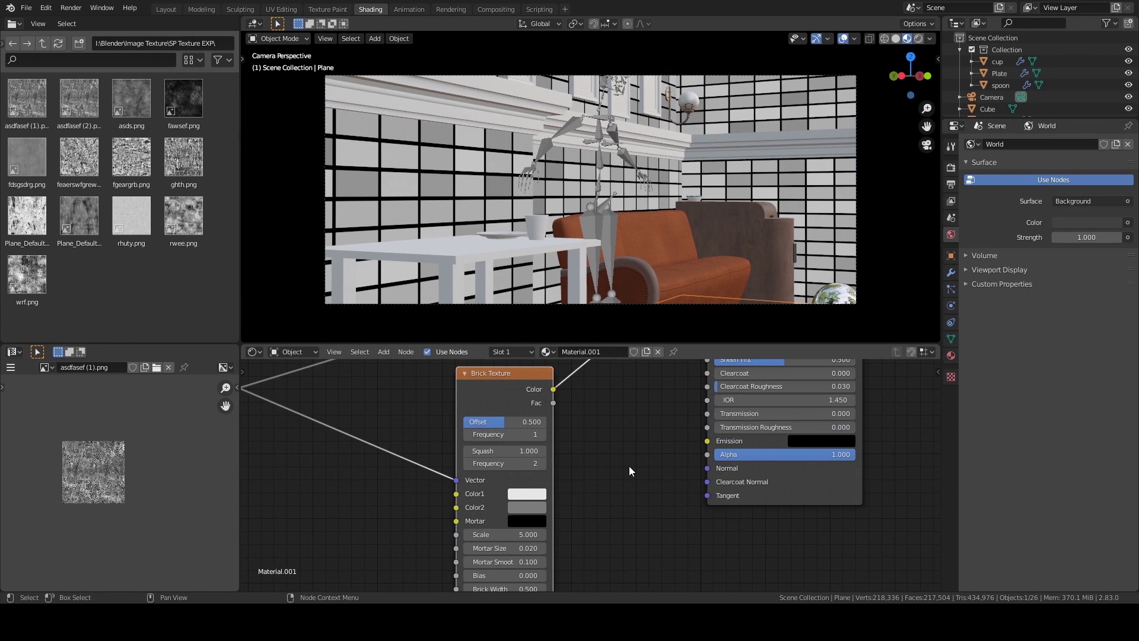
pyautogui.scroll(-1, 599, 480)
pyautogui.scroll(2, 581, 497)
pyautogui.moveTo(504, 512); pyautogui.dragTo(537, 512)
pyautogui.click(526, 512)
pyautogui.write('17.55')
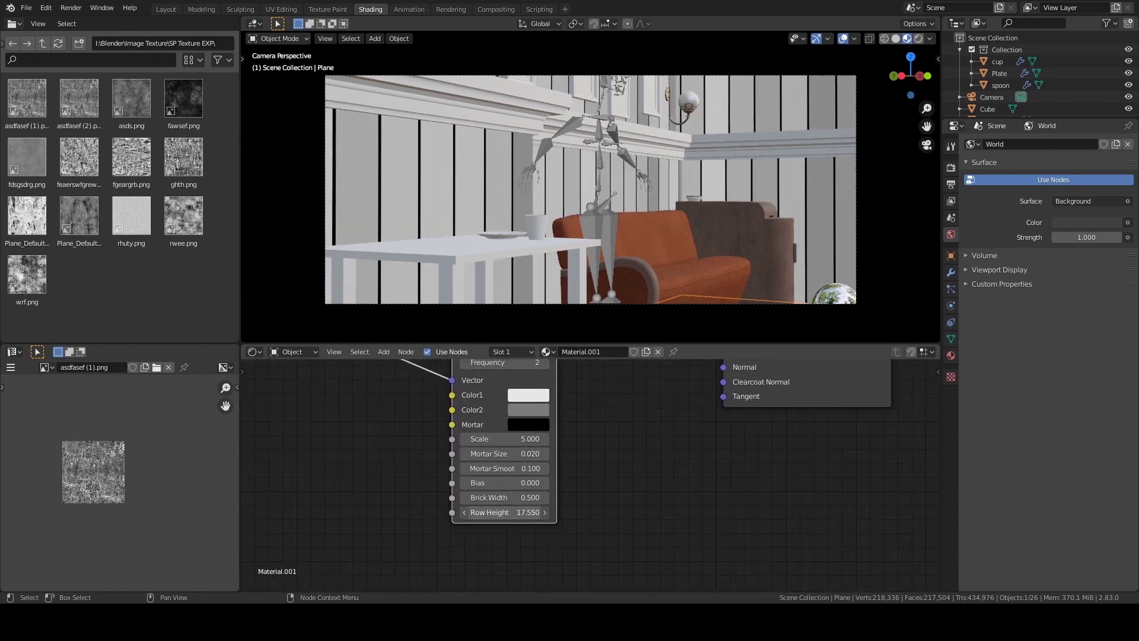
pyautogui.write('1')
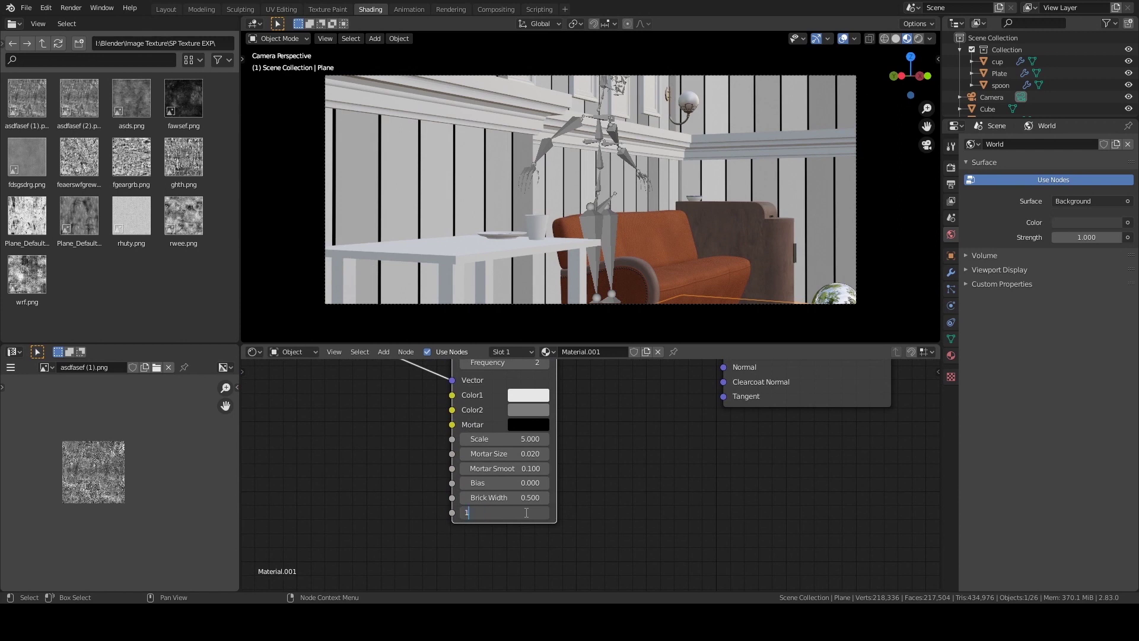
pyautogui.write('00')
pyautogui.press('Return')
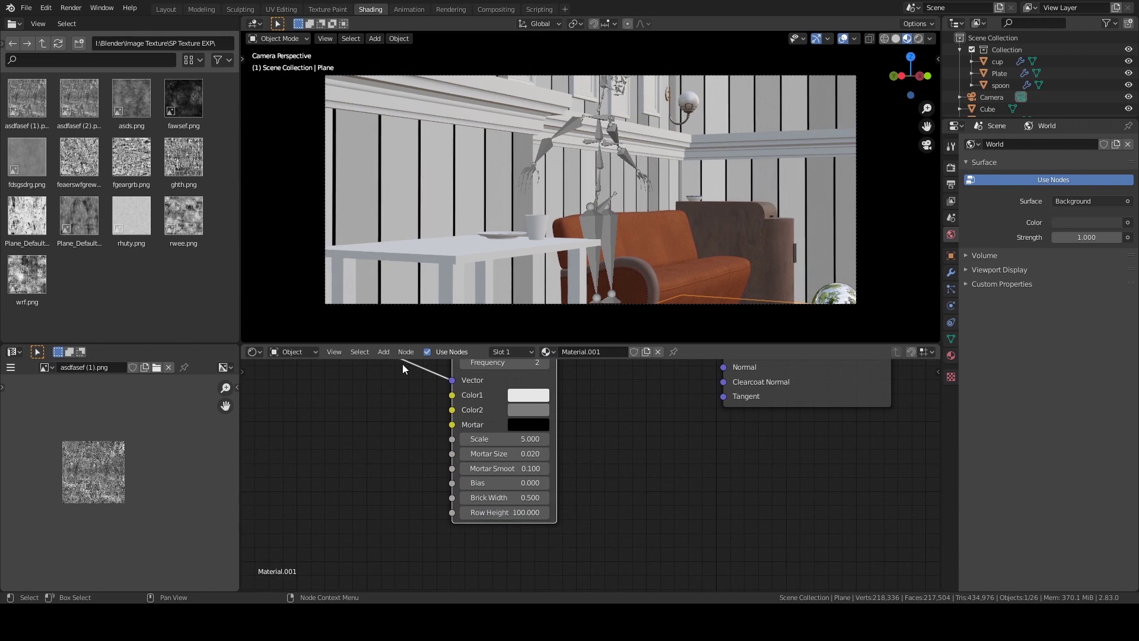
# Set the Brick Texture's scale to 7.5 with Color2 copied from Color1, and save the file
pyautogui.moveTo(604, 430); pyautogui.dragTo(598, 466, button='middle')
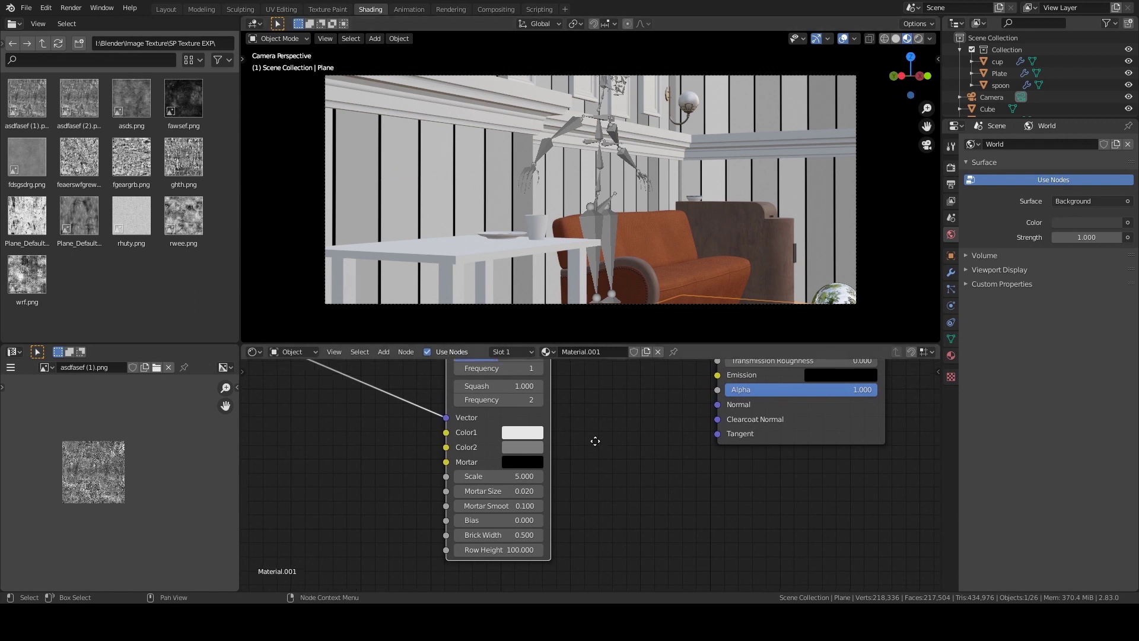
pyautogui.moveTo(592, 439); pyautogui.dragTo(593, 453, button='middle')
pyautogui.moveTo(501, 487); pyautogui.dragTo(566, 487)
pyautogui.scroll(-1, 582, 504)
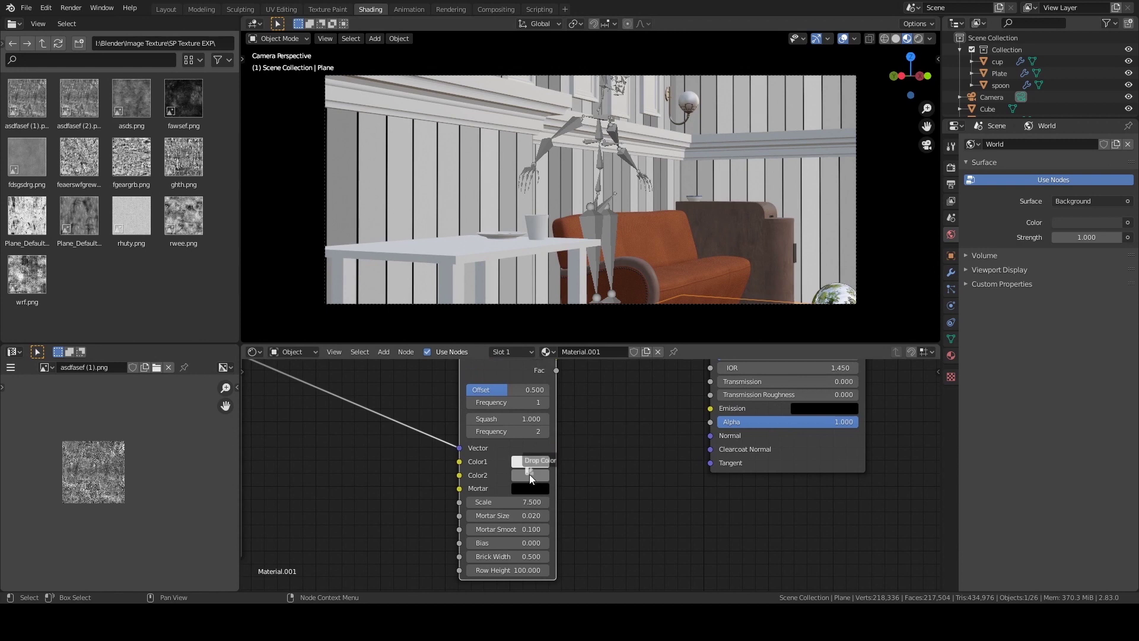
pyautogui.moveTo(529, 474); pyautogui.dragTo(529, 474)
pyautogui.scroll(-2, 607, 451)
pyautogui.moveTo(608, 451); pyautogui.dragTo(566, 463, button='middle')
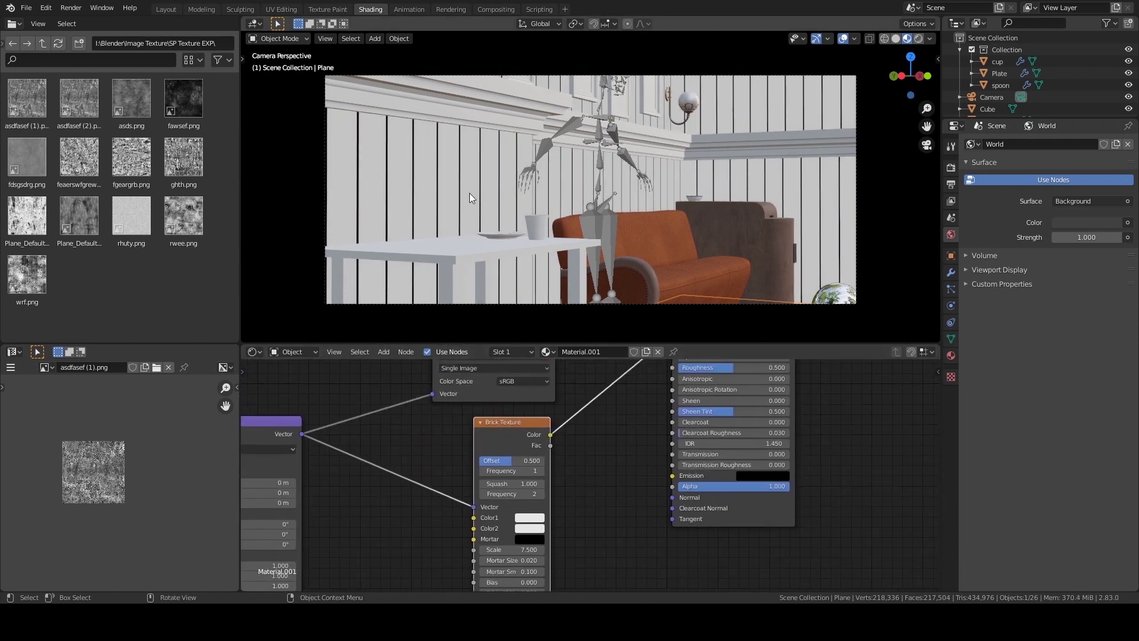
pyautogui.hotkey('ctrl', 's')
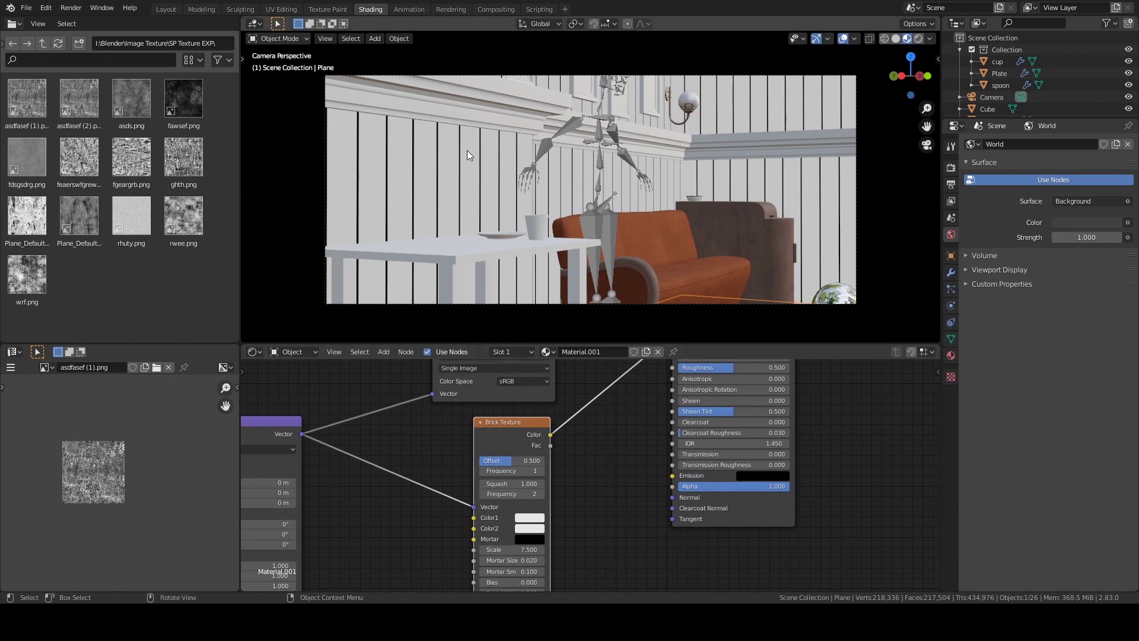
# Insert a MixRGB node between the asdfasef (1).png texture and the Principled BSDF's base color
pyautogui.scroll(-3, 575, 471)
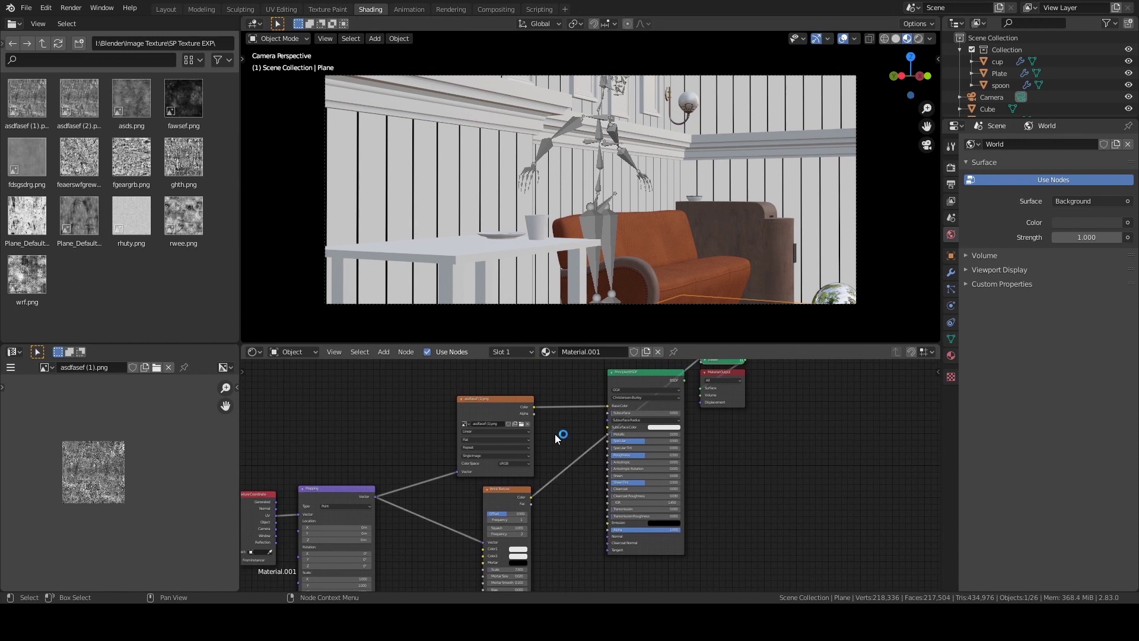
pyautogui.hotkey('shift', 'a')
pyautogui.moveTo(556, 436)
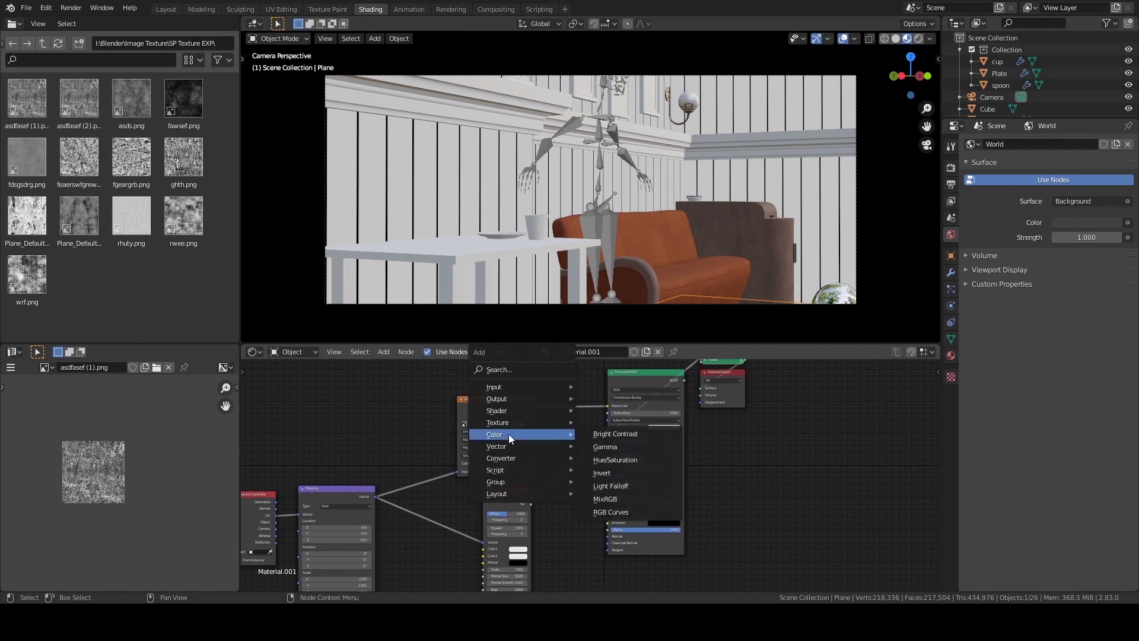
pyautogui.click(614, 497)
pyautogui.click(549, 391)
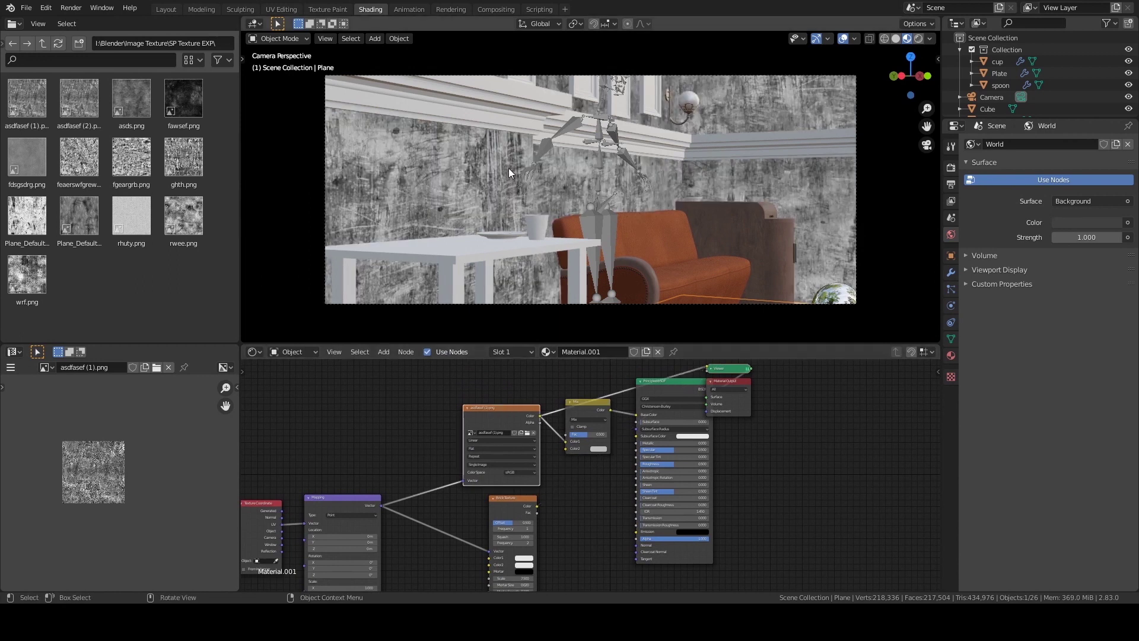
# Use the asdfasef (1).png color as the Mix node's factor and connect the Brick Texture color to Color2
pyautogui.scroll(2, 547, 429)
pyautogui.moveTo(512, 413); pyautogui.dragTo(554, 443)
pyautogui.moveTo(563, 504); pyautogui.dragTo(549, 460, button='middle')
pyautogui.moveTo(494, 514)
pyautogui.mouseDown()
pyautogui.moveTo(538, 426)
pyautogui.moveTo(503, 411)
pyautogui.mouseUp()
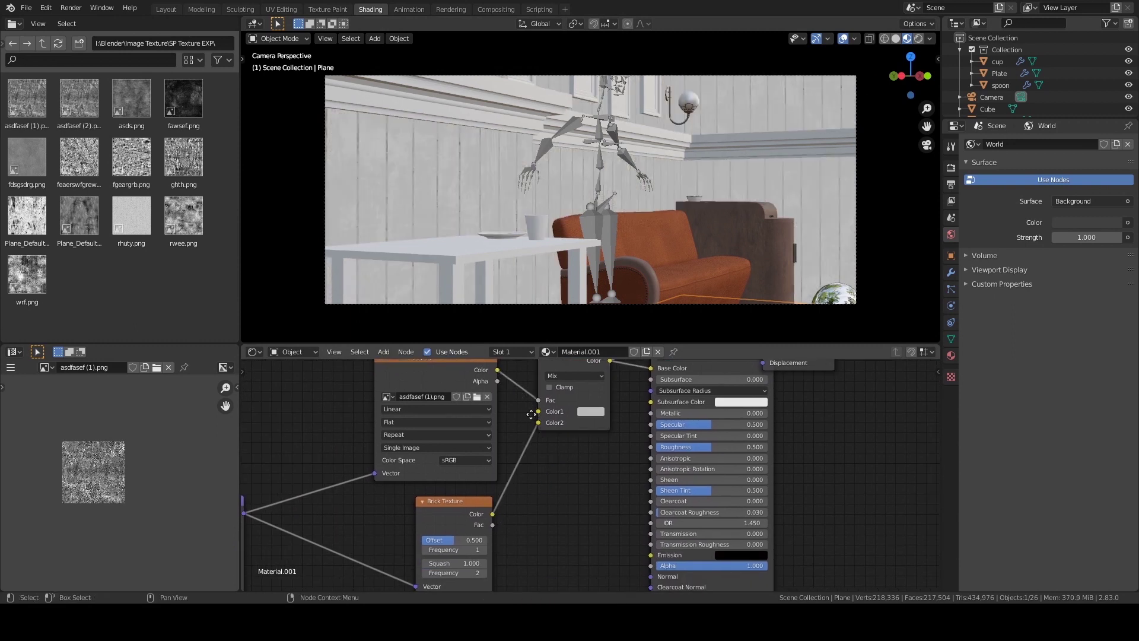
# Set the Mix node's Color1 to black with a value of 0
pyautogui.moveTo(503, 411); pyautogui.dragTo(502, 481, button='middle')
pyautogui.scroll(2, 582, 460)
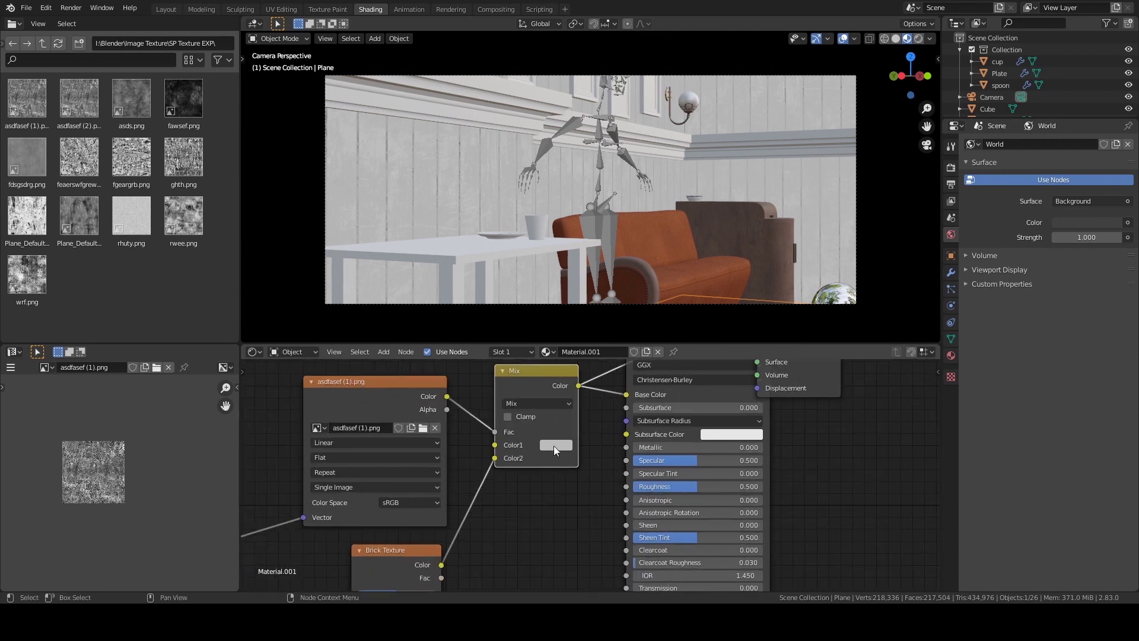
pyautogui.click(554, 444)
pyautogui.moveTo(650, 326); pyautogui.dragTo(649, 352)
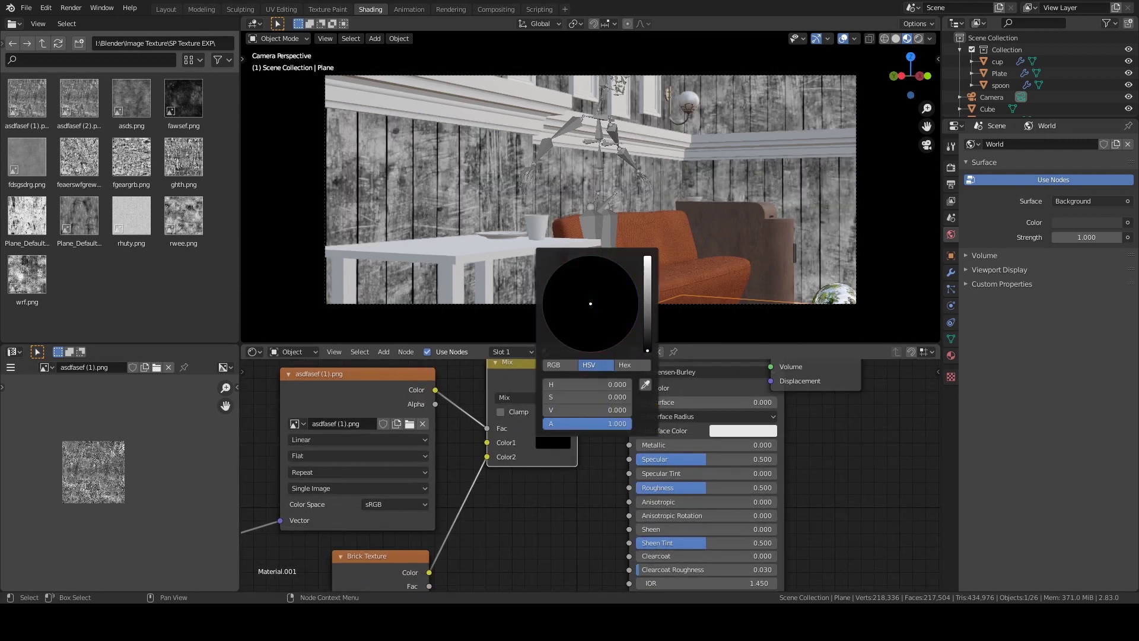
pyautogui.moveTo(532, 424); pyautogui.dragTo(650, 482, button='middle')
pyautogui.scroll(-1, 602, 479)
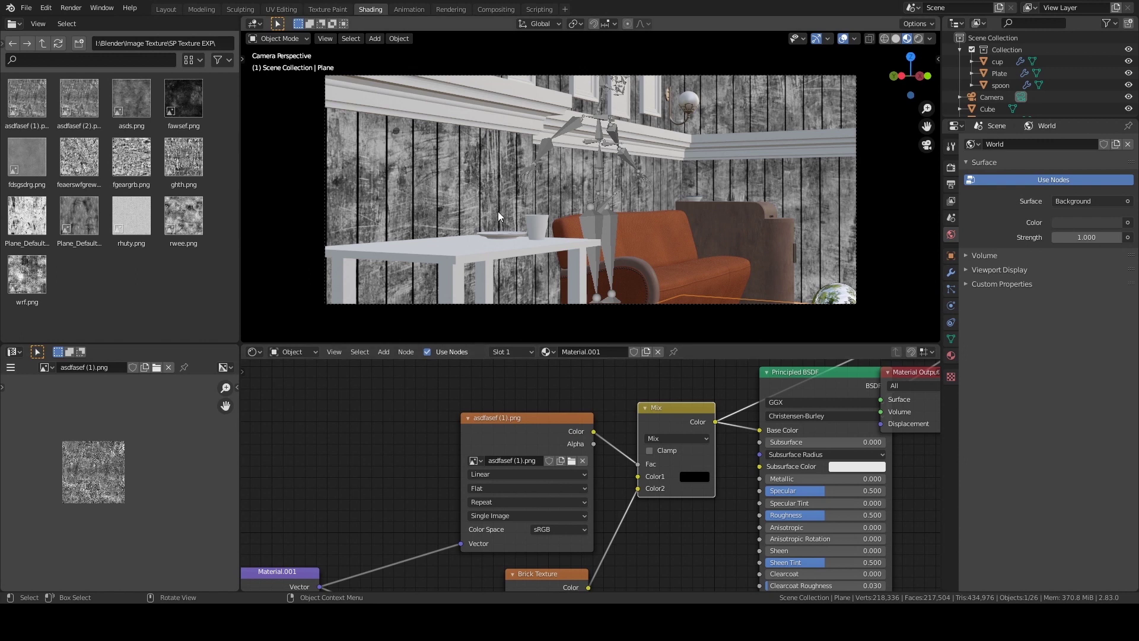
# Move the asdfasef (1).png node aside and insert a ColorRamp between it and the Mix node's factor
pyautogui.moveTo(549, 422); pyautogui.dragTo(434, 403)
pyautogui.hotkey('shift', 'a')
pyautogui.moveTo(542, 404)
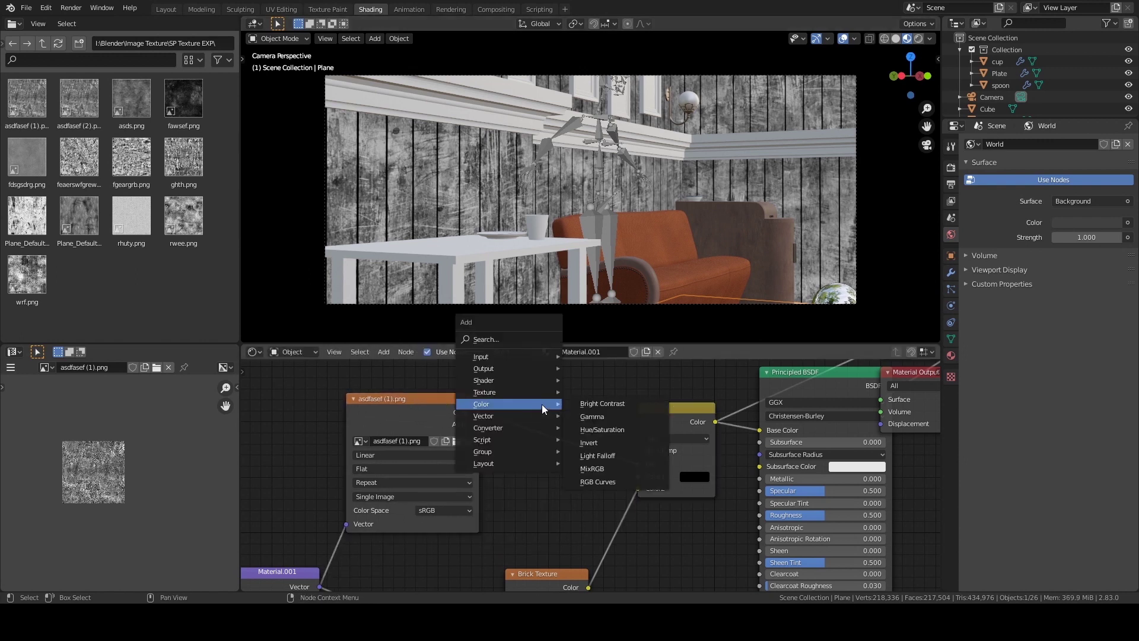
pyautogui.moveTo(512, 427)
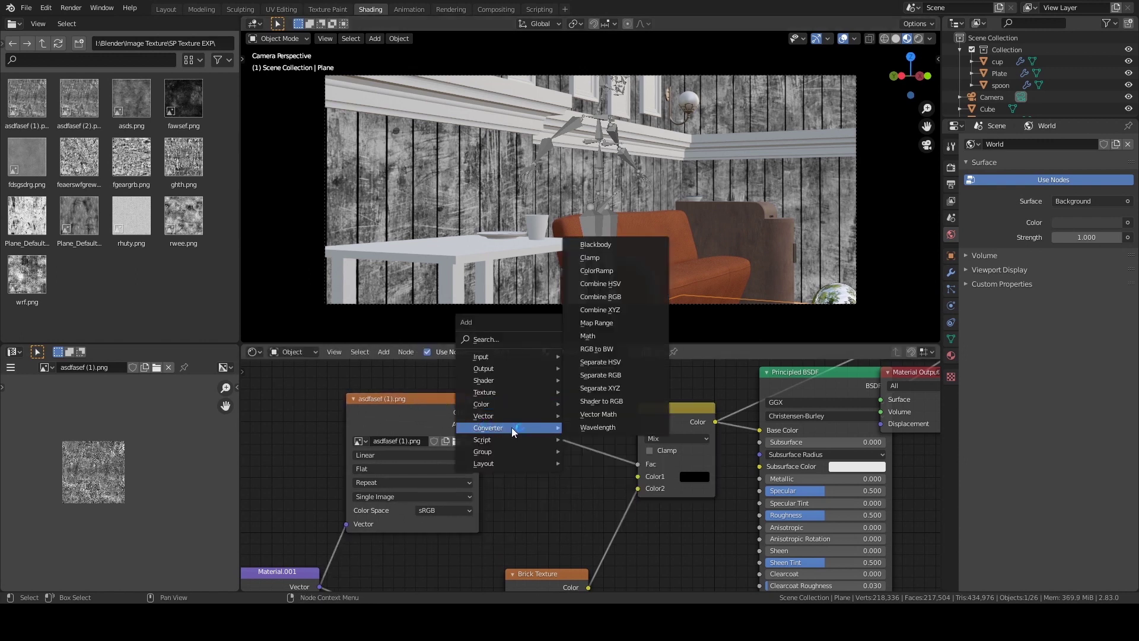
pyautogui.click(600, 271)
pyautogui.click(583, 403)
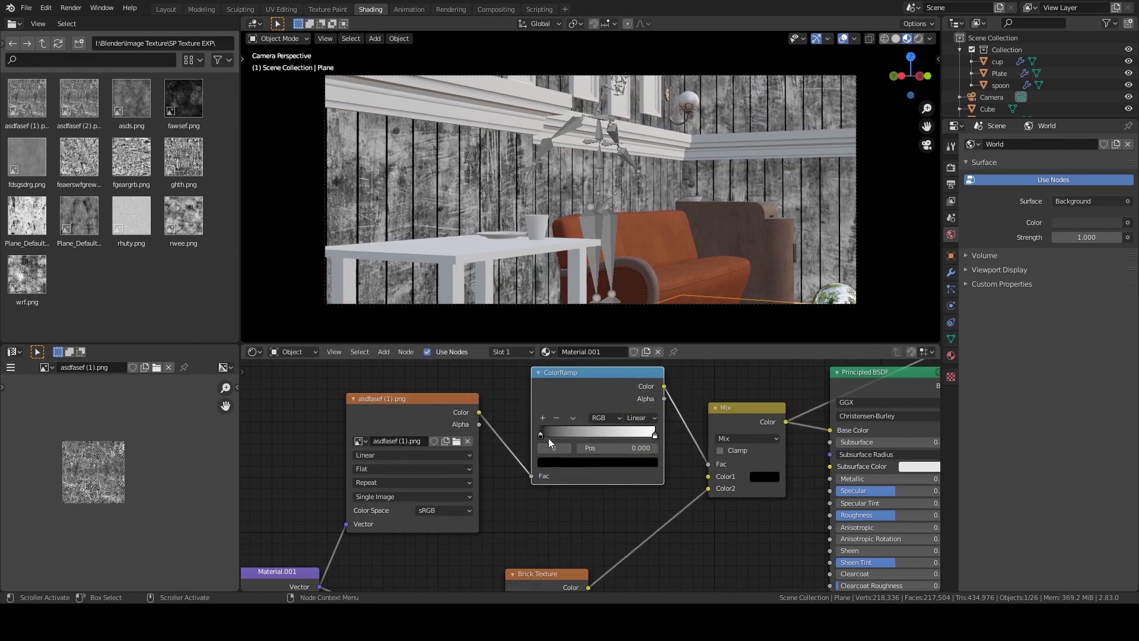
# Try the ColorRamp's black stop at about 0.386, undo it, and try the white stop at about 0.409 before returning it to 1
pyautogui.moveTo(541, 435); pyautogui.dragTo(586, 433)
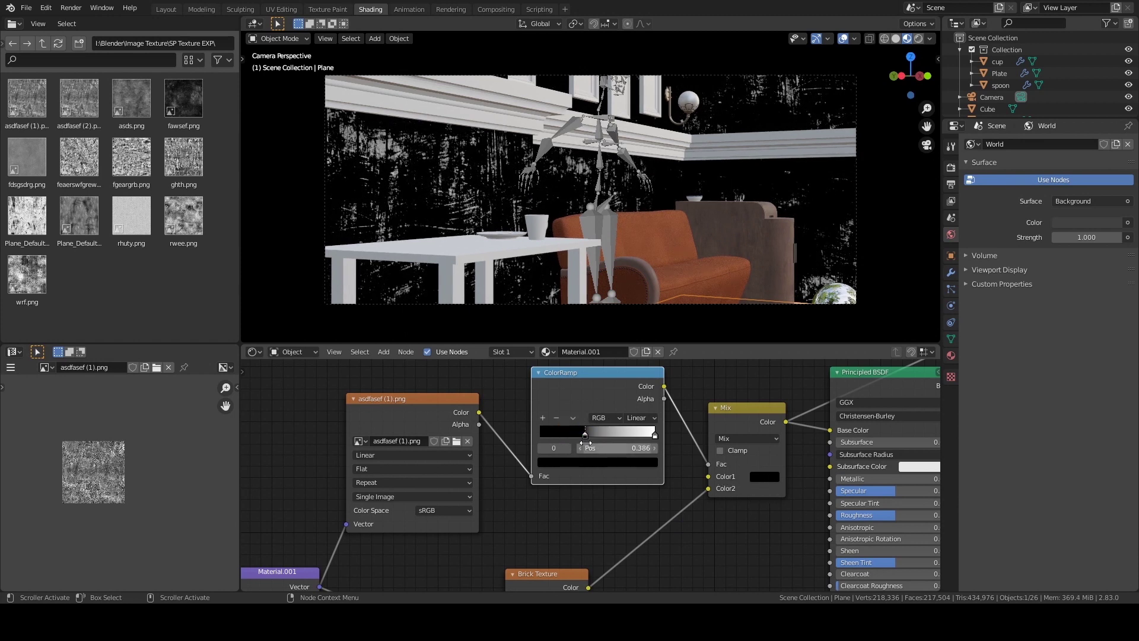
pyautogui.hotkey('ctrl', 'z')
pyautogui.moveTo(657, 433); pyautogui.dragTo(591, 466)
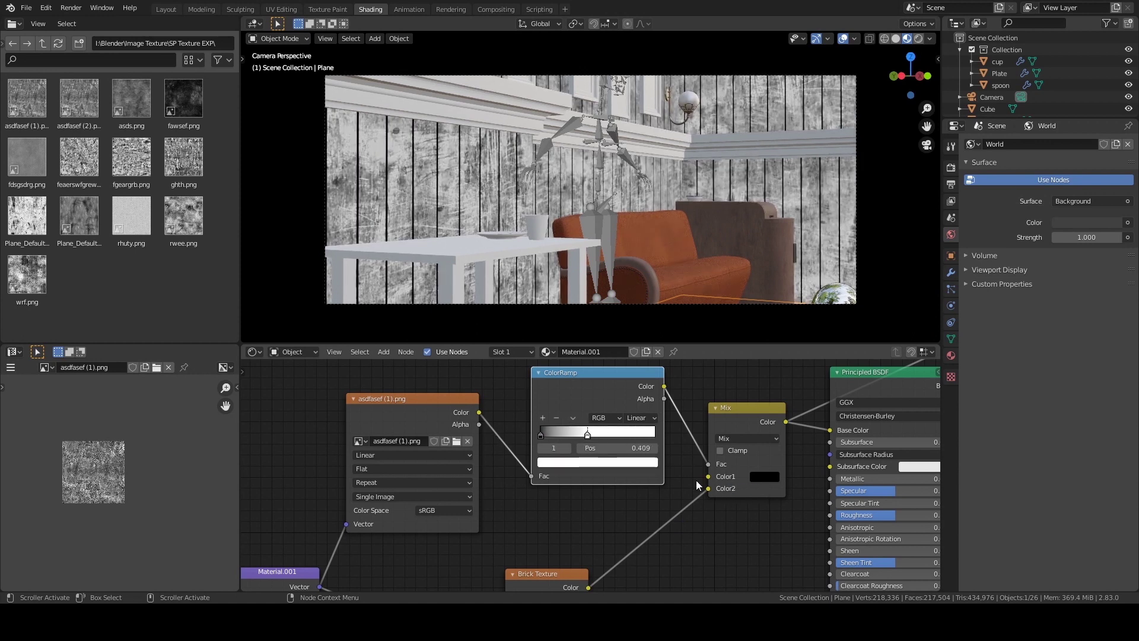
pyautogui.moveTo(588, 434); pyautogui.dragTo(674, 439)
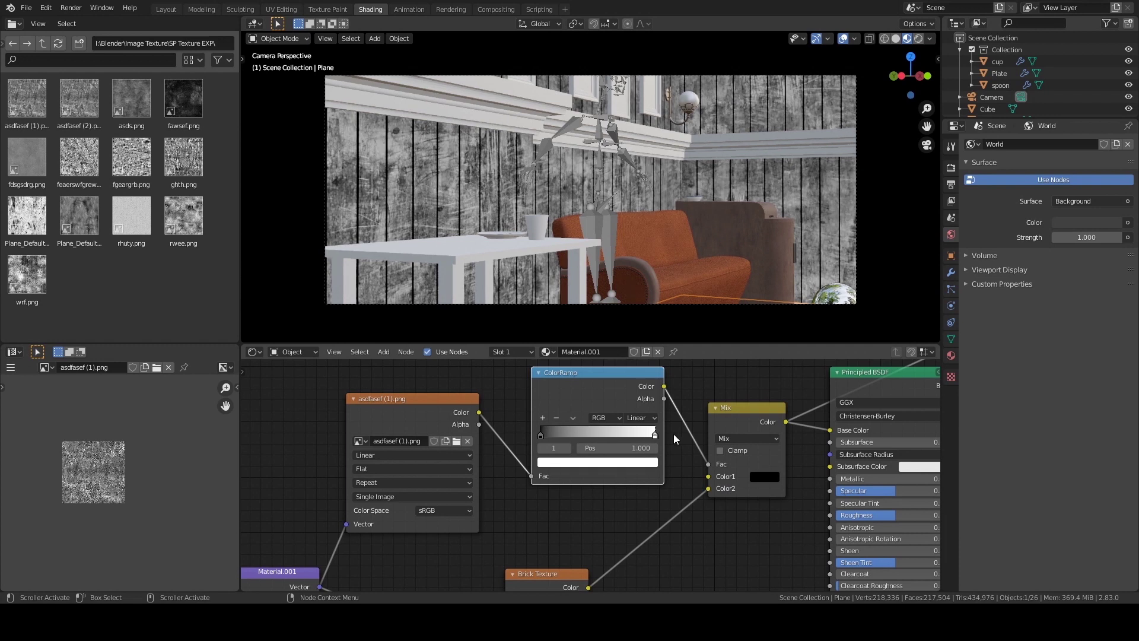
# Darken the ColorRamp's white stop to a value of 0.188
pyautogui.keyDown('ctrl'); pyautogui.hscroll(2, 674, 439); pyautogui.keyUp('ctrl')
pyautogui.scroll(2, 534, 457)
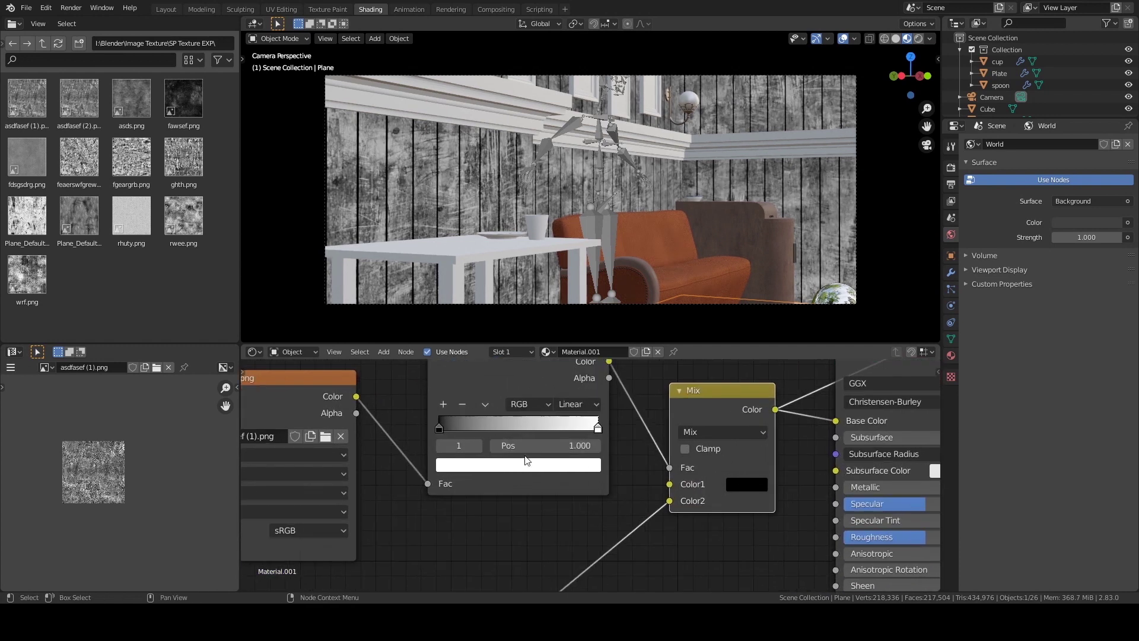
pyautogui.moveTo(439, 433)
pyautogui.mouseDown()
pyautogui.moveTo(478, 438)
pyautogui.moveTo(438, 437)
pyautogui.mouseUp()
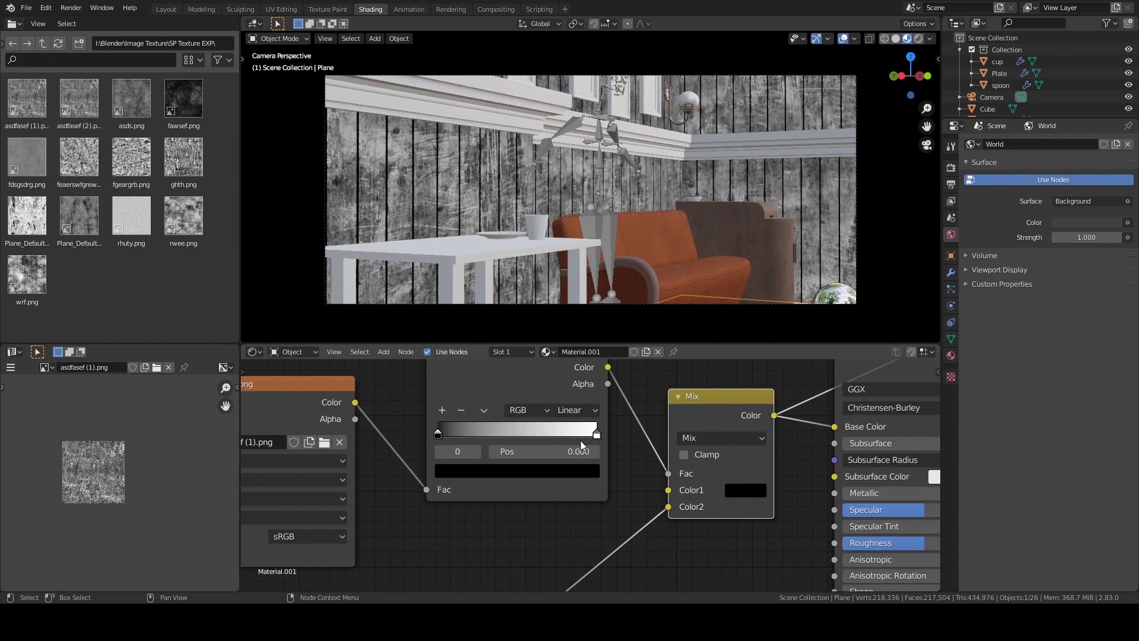
pyautogui.click(597, 435)
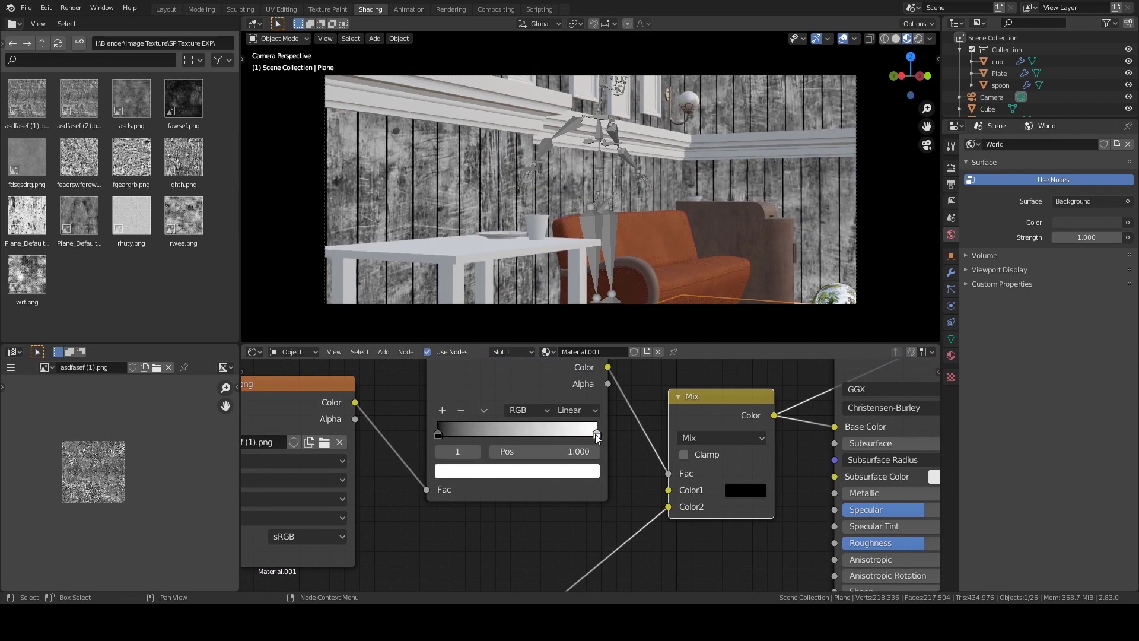
pyautogui.click(594, 471)
pyautogui.moveTo(574, 291); pyautogui.dragTo(566, 339)
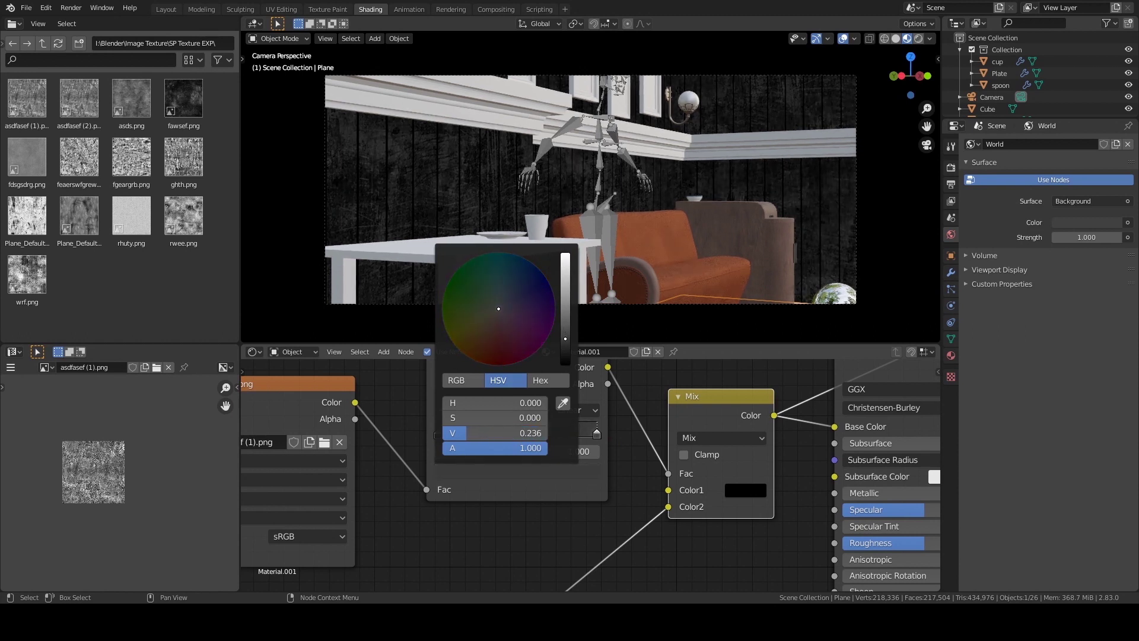
pyautogui.click(584, 473)
pyautogui.moveTo(568, 343); pyautogui.dragTo(566, 345)
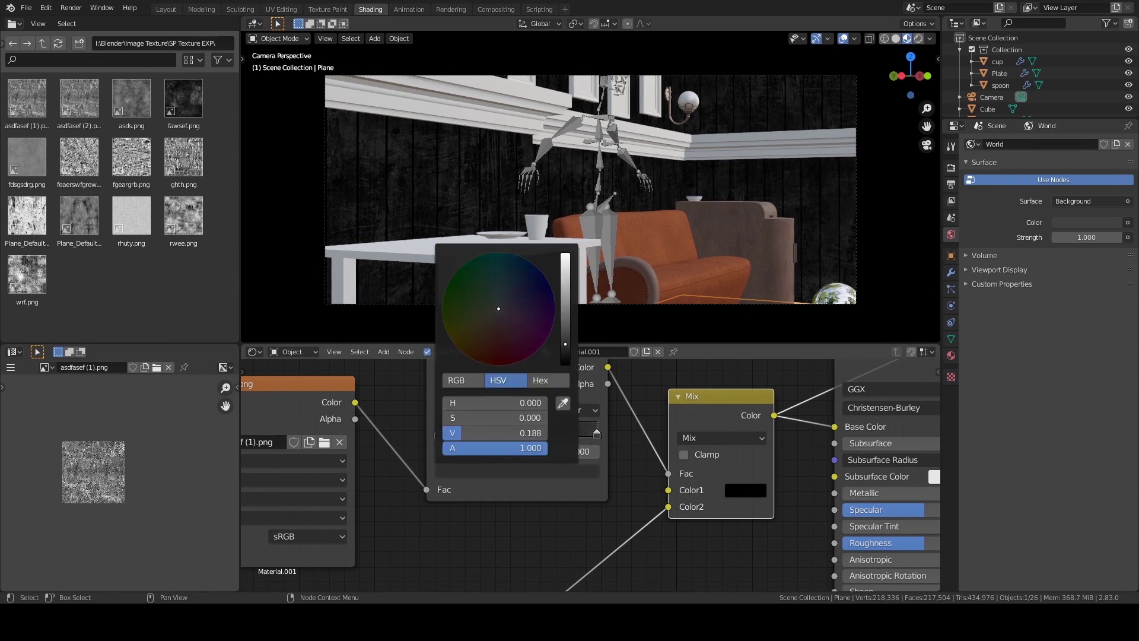
# Preview the full Principled BSDF again, move the Material Output aside, and set the roughness to 0
pyautogui.scroll(-2, 742, 504)
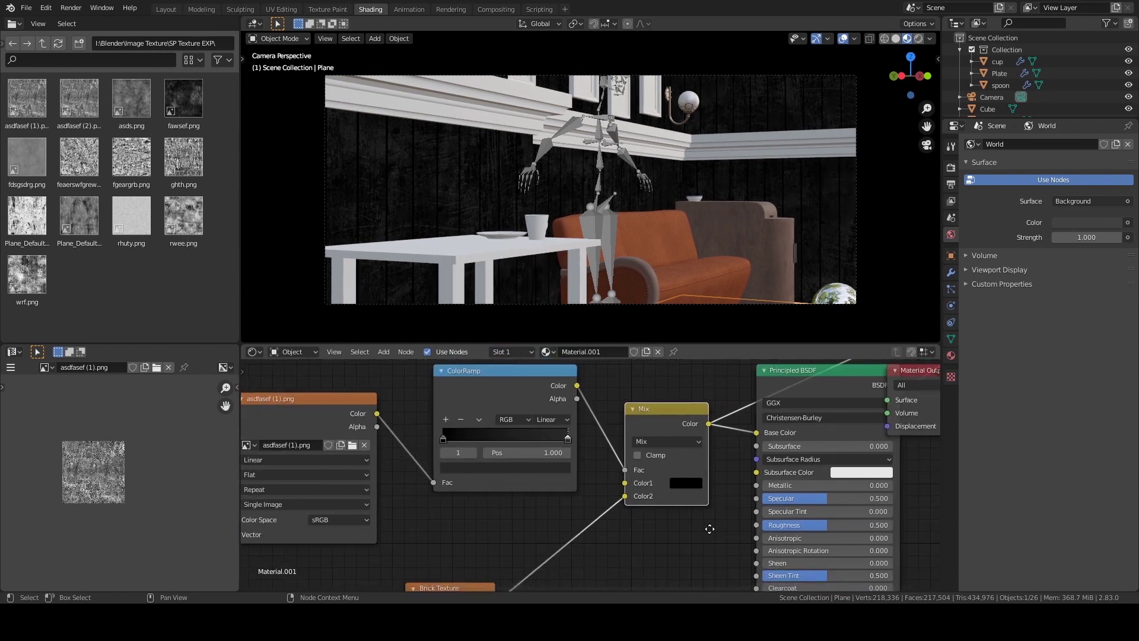
pyautogui.scroll(-2, 830, 422)
pyautogui.moveTo(847, 414); pyautogui.dragTo(672, 418, button='middle')
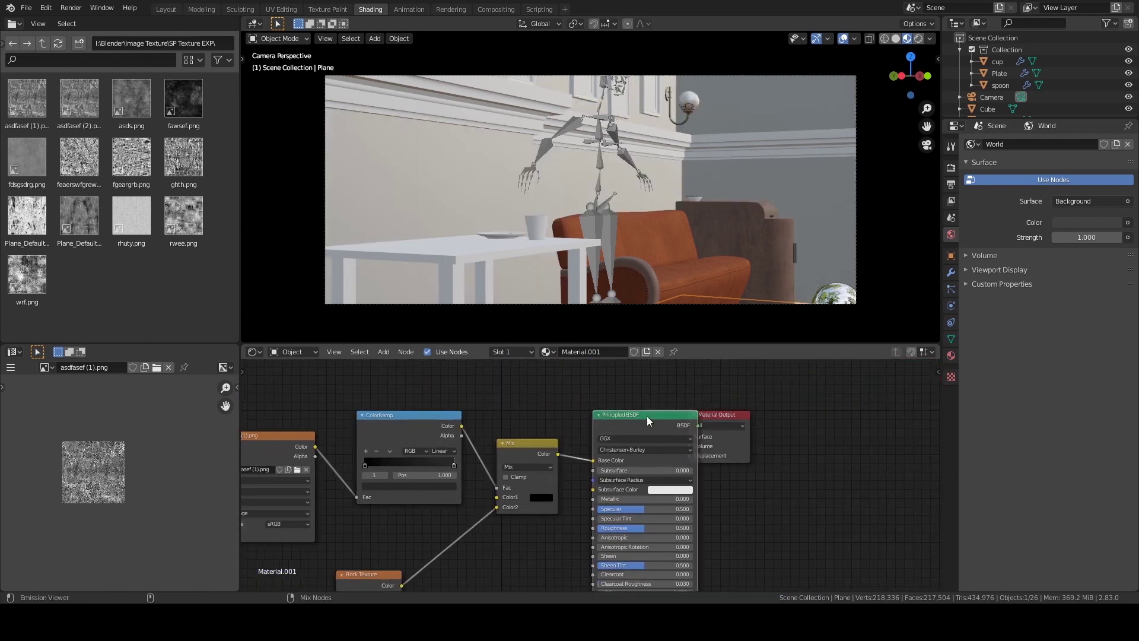
pyautogui.moveTo(717, 415); pyautogui.dragTo(752, 416)
pyautogui.moveTo(738, 464); pyautogui.dragTo(803, 437, button='middle')
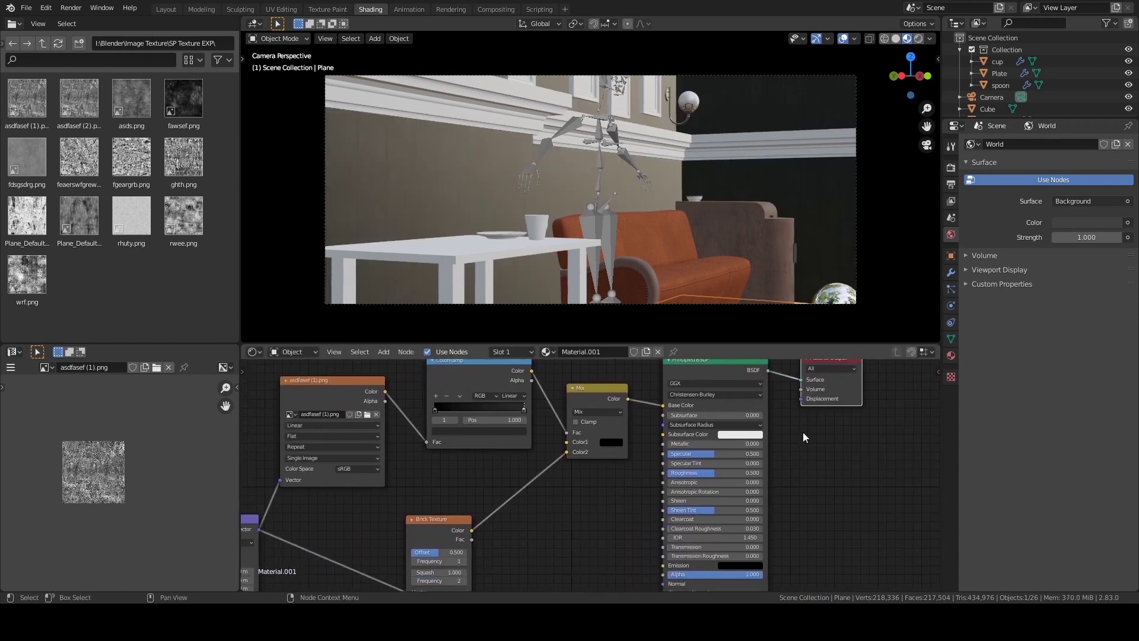
pyautogui.moveTo(700, 473); pyautogui.dragTo(671, 473)
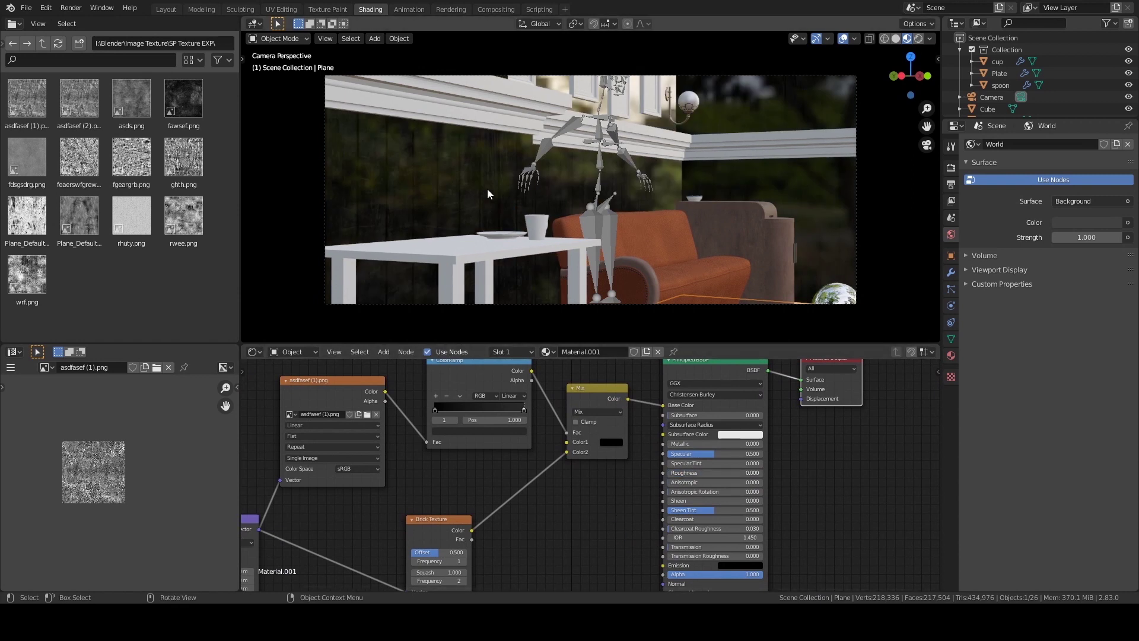
# Add a Bump node beside the Brick Texture and connect the Brick Texture's color to its Height
pyautogui.scroll(-2, 550, 509)
pyautogui.moveTo(549, 512)
pyautogui.mouseDown(button='middle')
pyautogui.moveTo(559, 450)
pyautogui.moveTo(560, 518)
pyautogui.moveTo(541, 518)
pyautogui.mouseUp(button='middle')
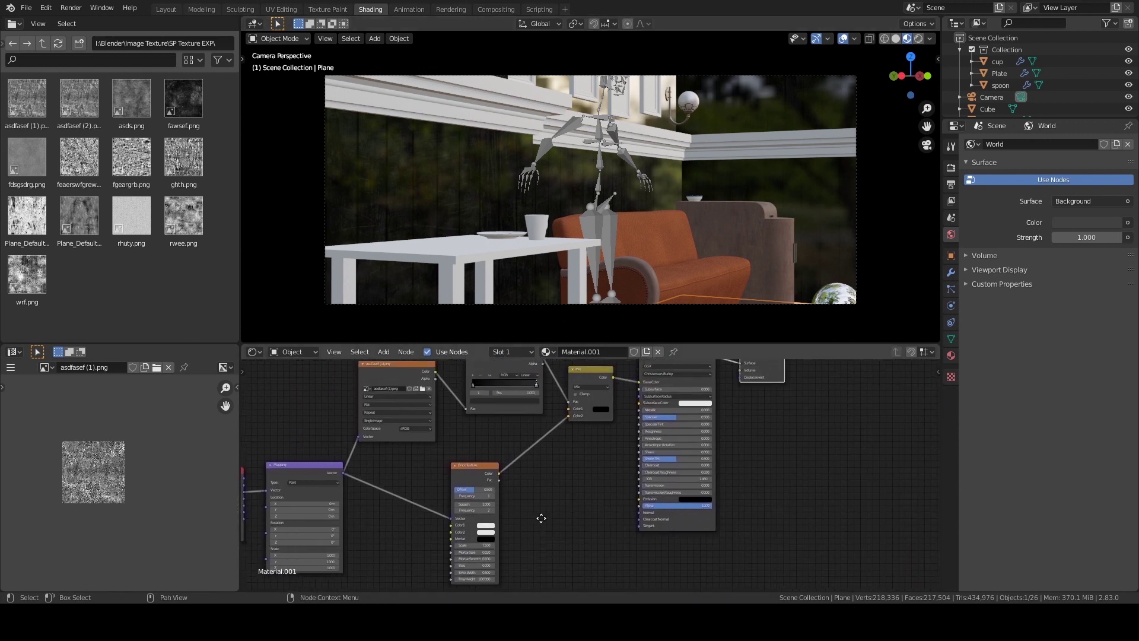
pyautogui.scroll(-2, 536, 501)
pyautogui.hotkey('shift', 'a')
pyautogui.moveTo(492, 463)
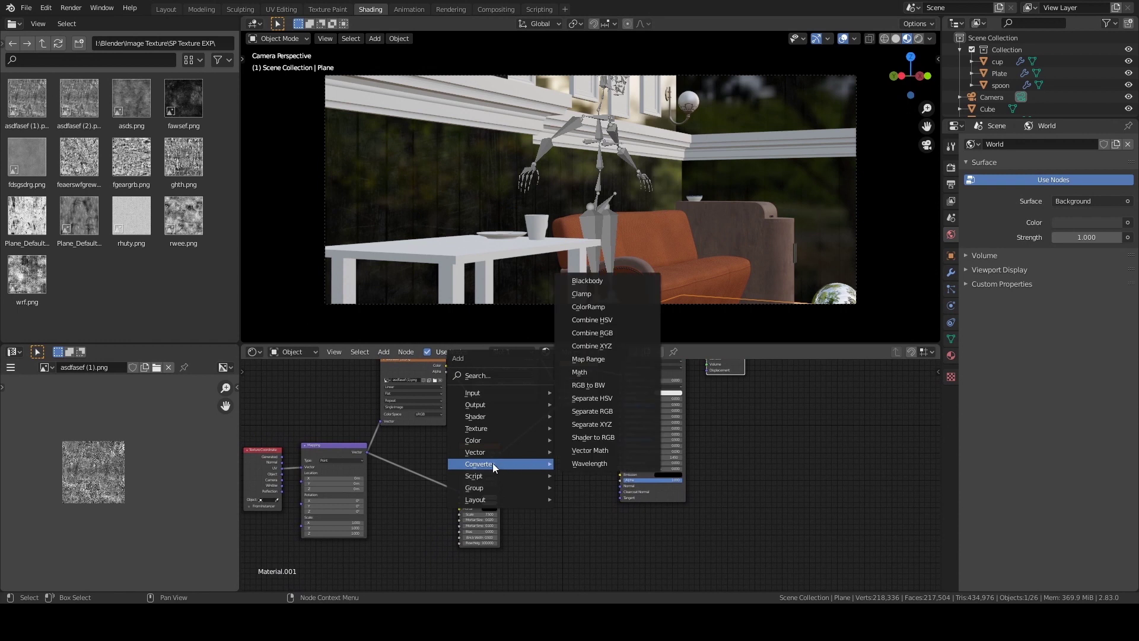
pyautogui.click(593, 452)
pyautogui.click(593, 466)
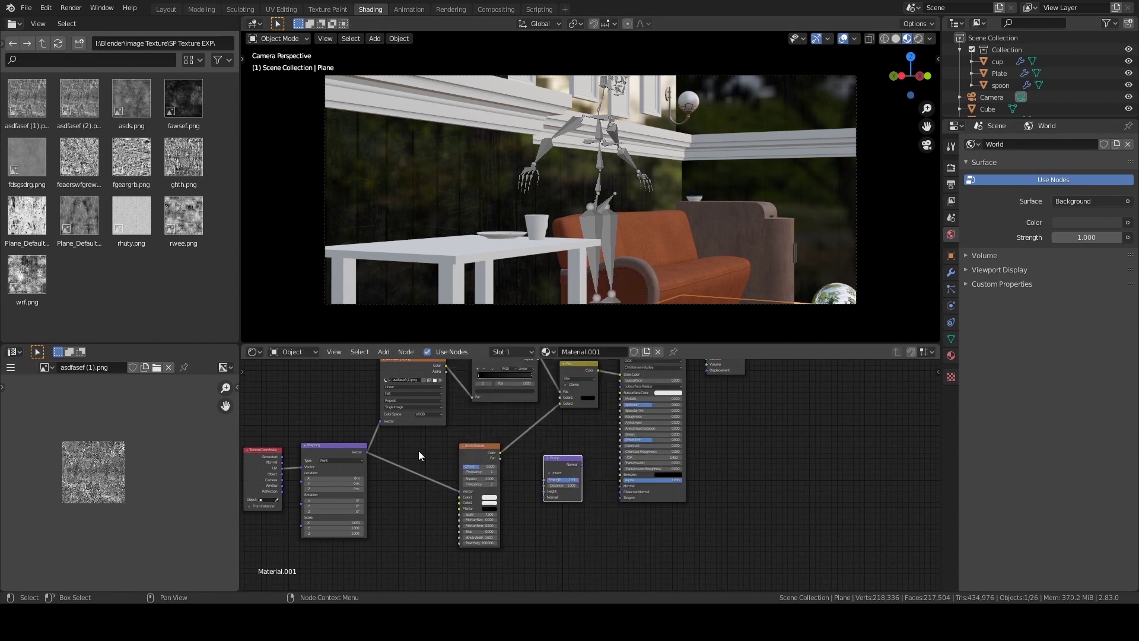
pyautogui.moveTo(500, 451); pyautogui.dragTo(544, 492)
# Connect the Bump node's Normal output to the Principled BSDF's Normal input and save the file
pyautogui.scroll(2, 587, 467)
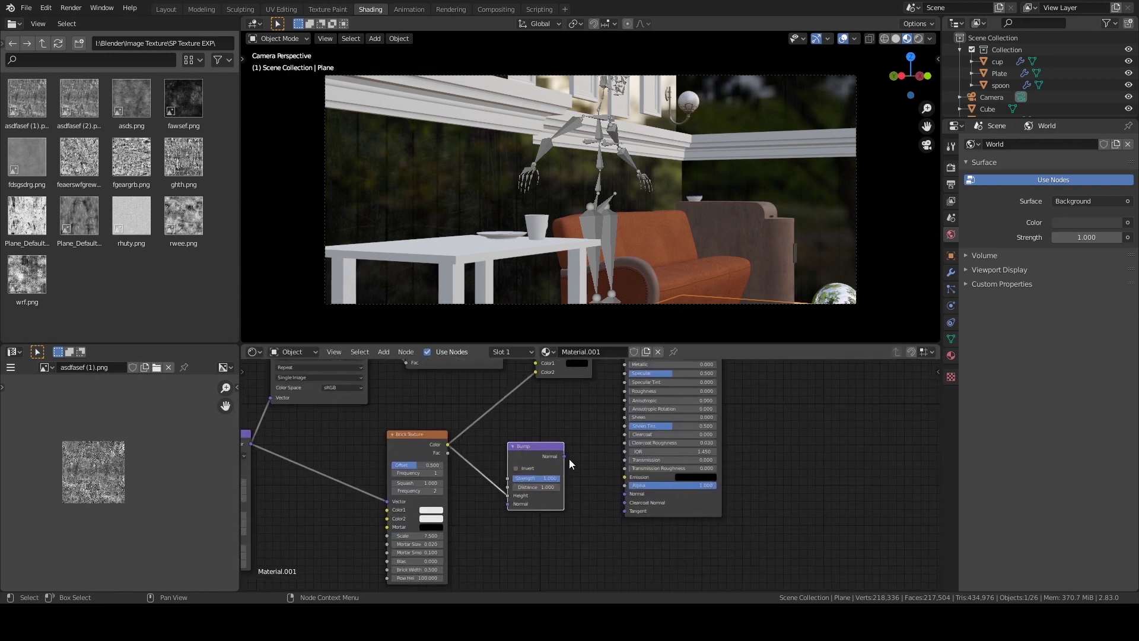
pyautogui.moveTo(564, 455); pyautogui.dragTo(623, 493)
pyautogui.hotkey('ctrl', 's')
pyautogui.moveTo(505, 280); pyautogui.dragTo(540, 190, button='middle')
pyautogui.press('KP_0')
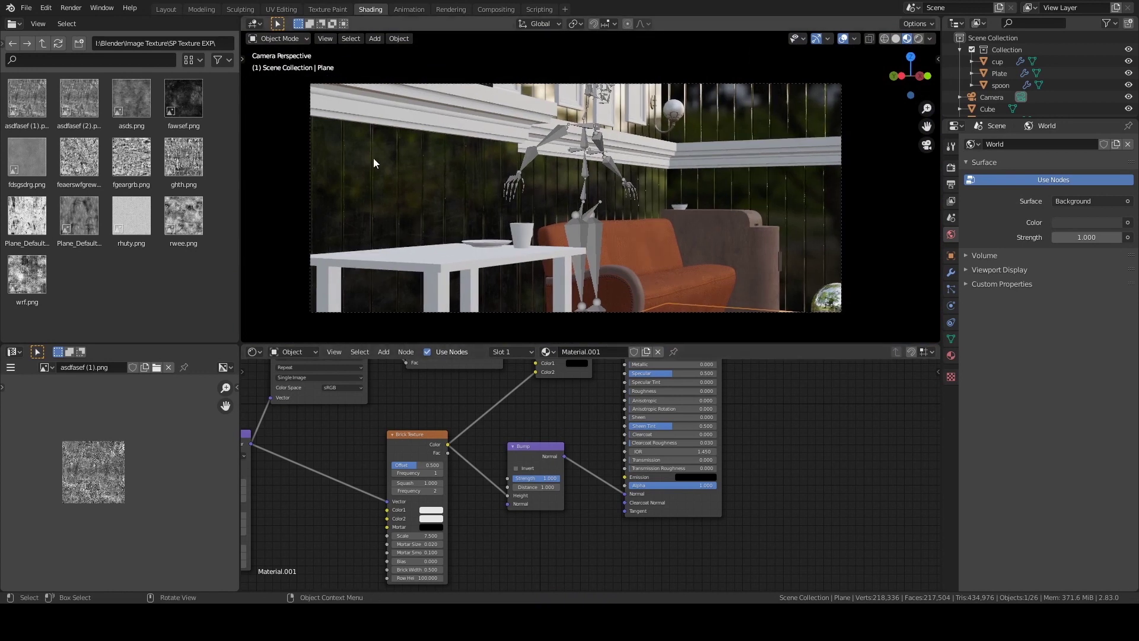
pyautogui.moveTo(440, 201); pyautogui.dragTo(470, 215, button='middle')
# Move the Brick Texture and Bump nodes down to free space below the existing ColorRamp
pyautogui.scroll(-3, 519, 422)
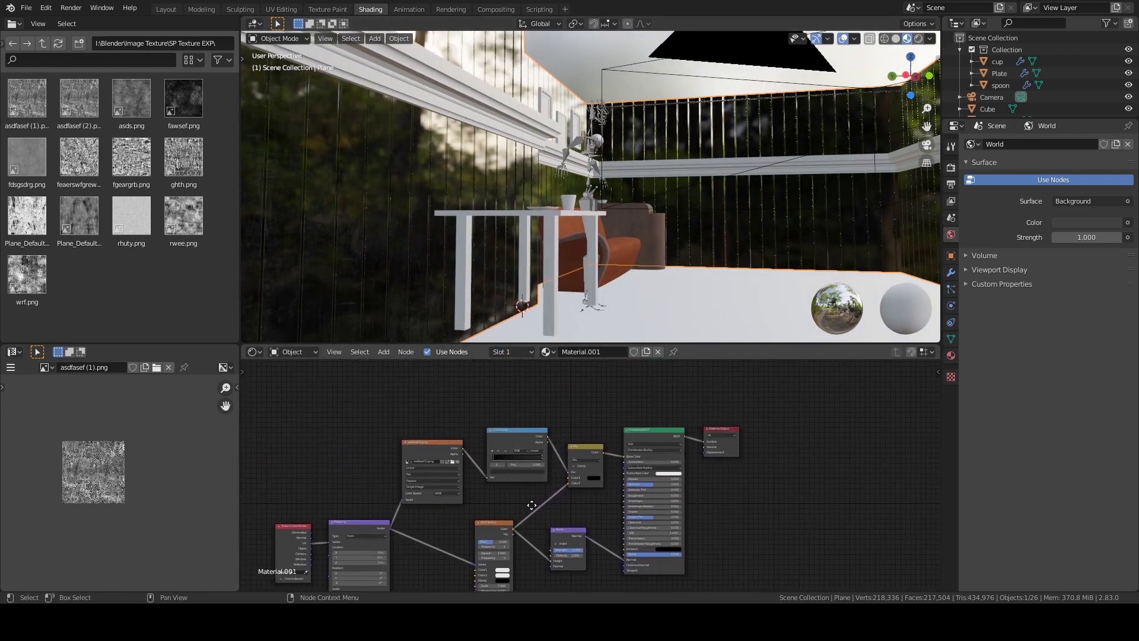
pyautogui.moveTo(482, 471); pyautogui.dragTo(501, 460, button='middle')
pyautogui.click(389, 422)
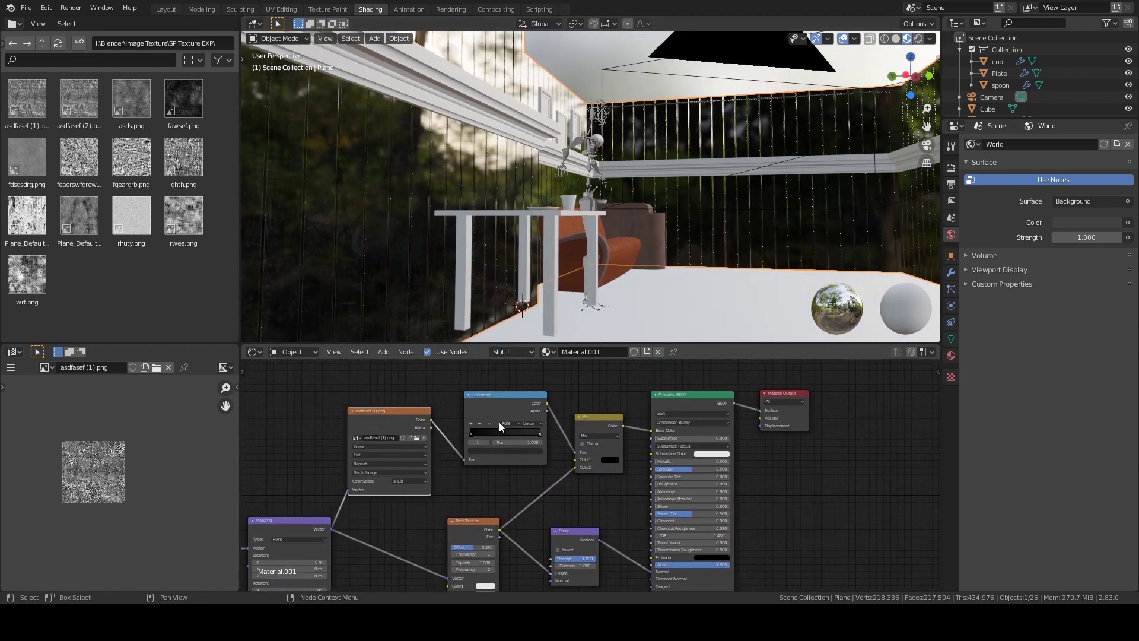
pyautogui.scroll(-2, 499, 422)
pyautogui.moveTo(458, 464); pyautogui.dragTo(562, 517)
pyautogui.press('g')
pyautogui.click(554, 539)
# Add a second ColorRamp below the first, linking the asdfasef (1).png color through it to the Principled BSDF's Roughness
pyautogui.hotkey('shift', 'a')
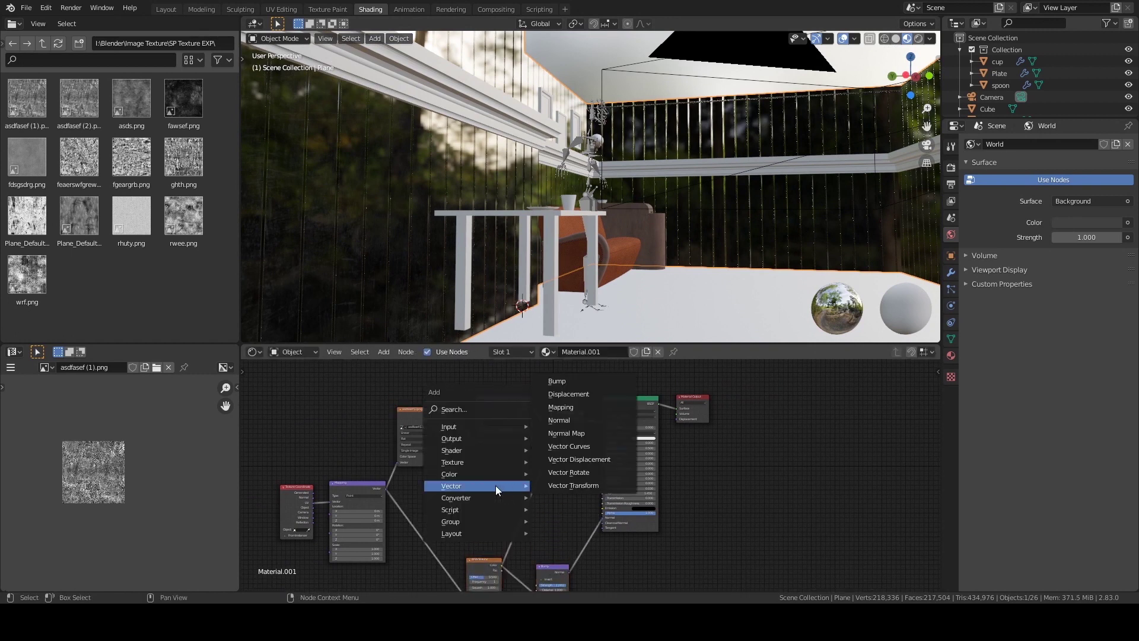
pyautogui.moveTo(459, 497)
pyautogui.click(570, 341)
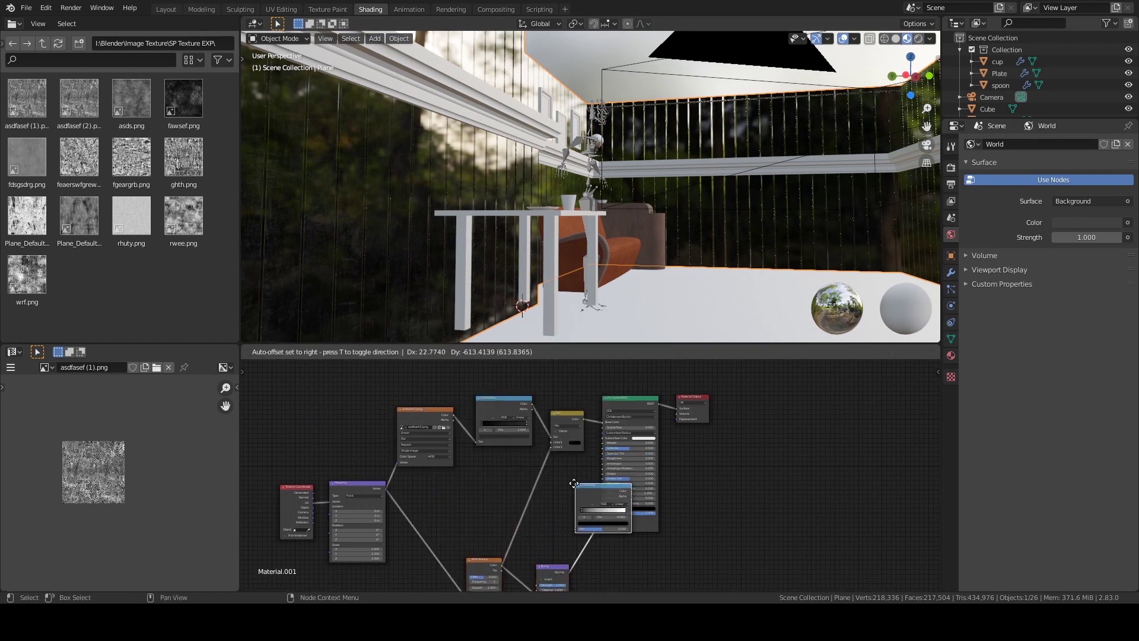
pyautogui.moveTo(454, 415); pyautogui.dragTo(600, 458)
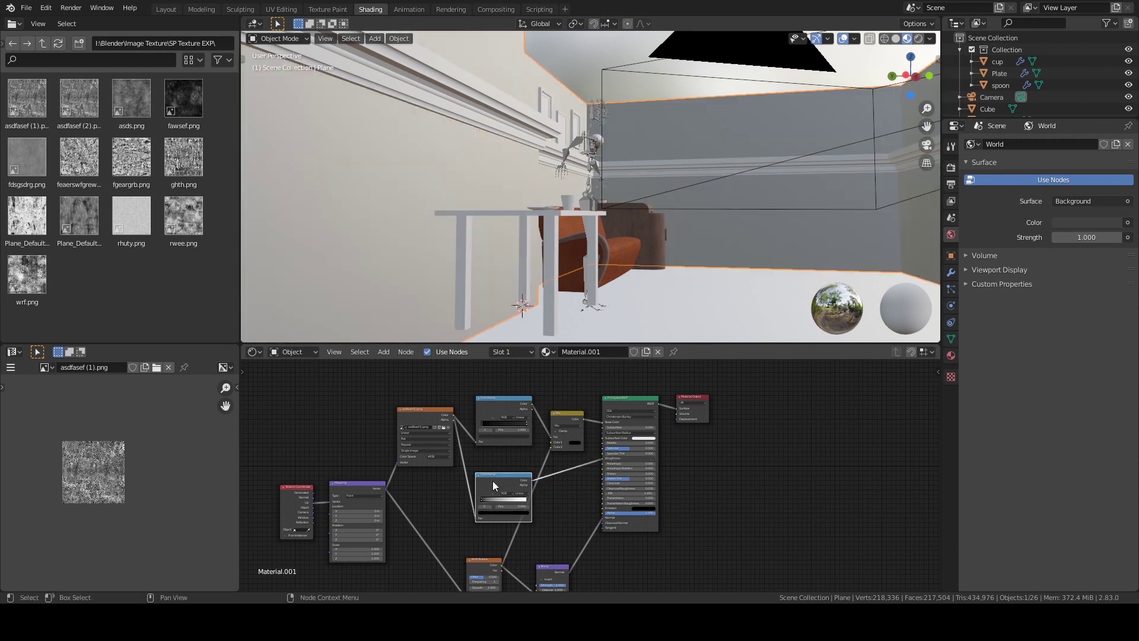
pyautogui.moveTo(493, 480); pyautogui.dragTo(502, 467)
# Set the asdfasef (1).png node's color space to Non-Color
pyautogui.scroll(3, 422, 472)
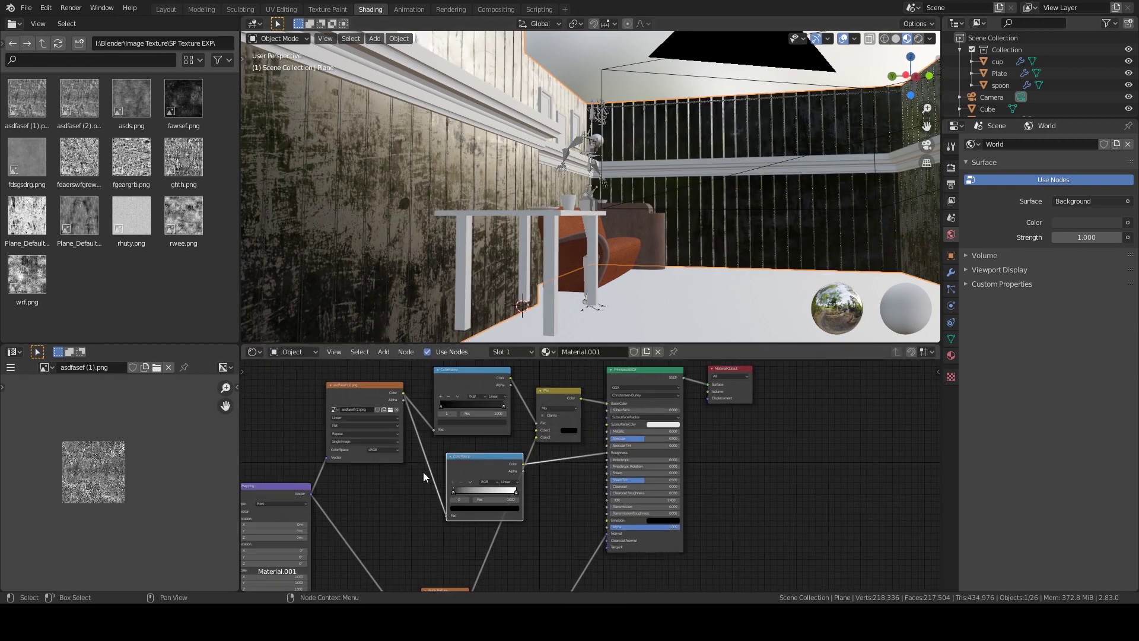
pyautogui.click(437, 446)
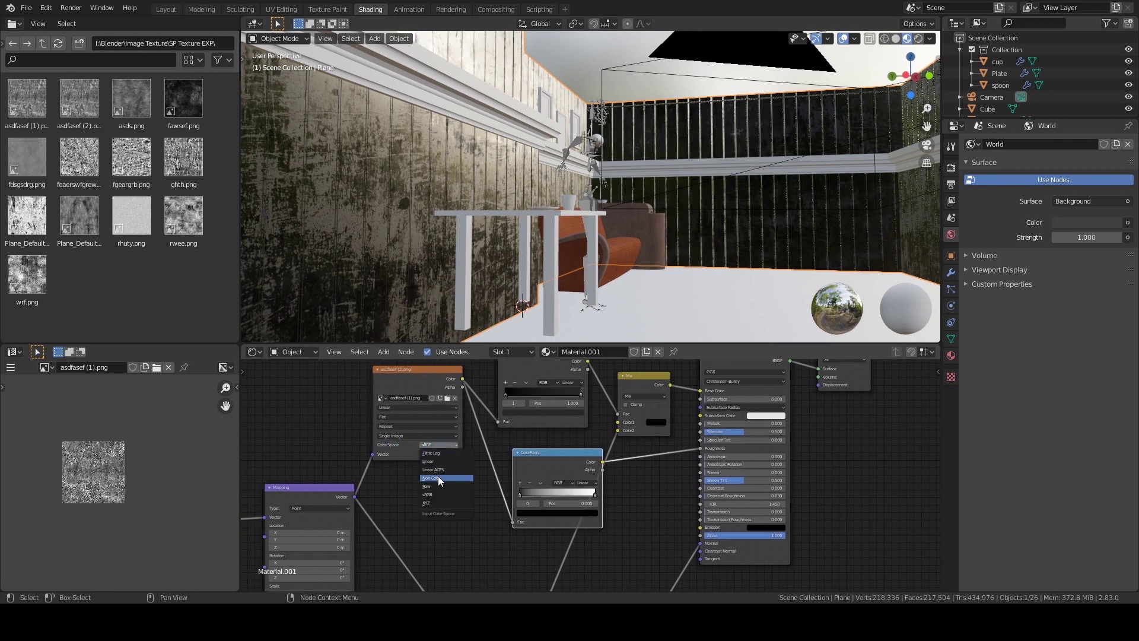
pyautogui.click(438, 476)
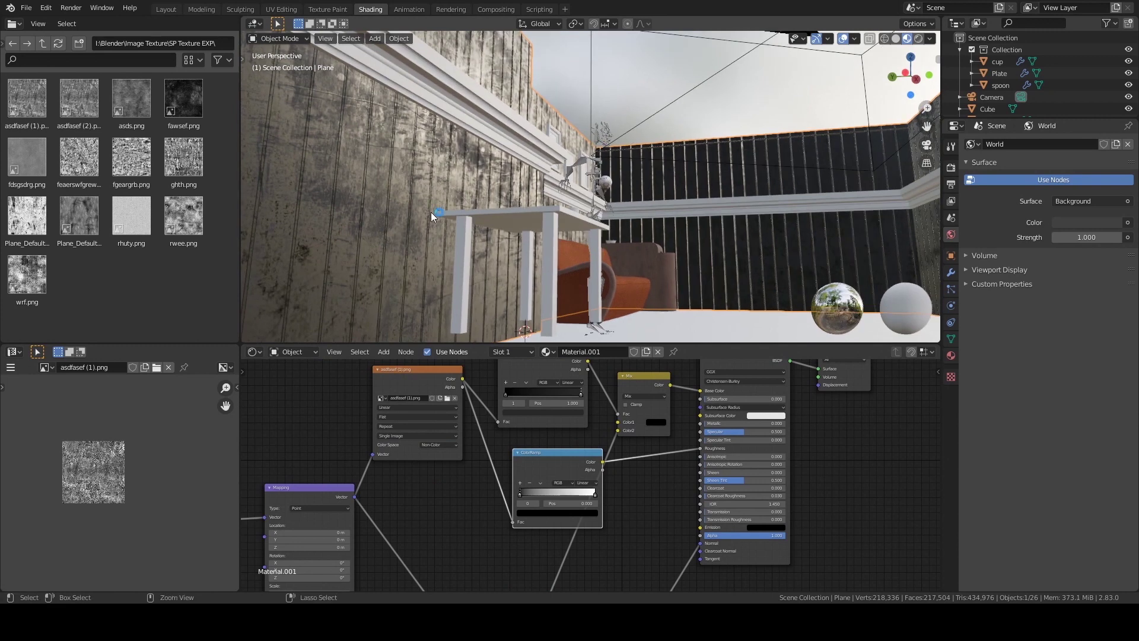
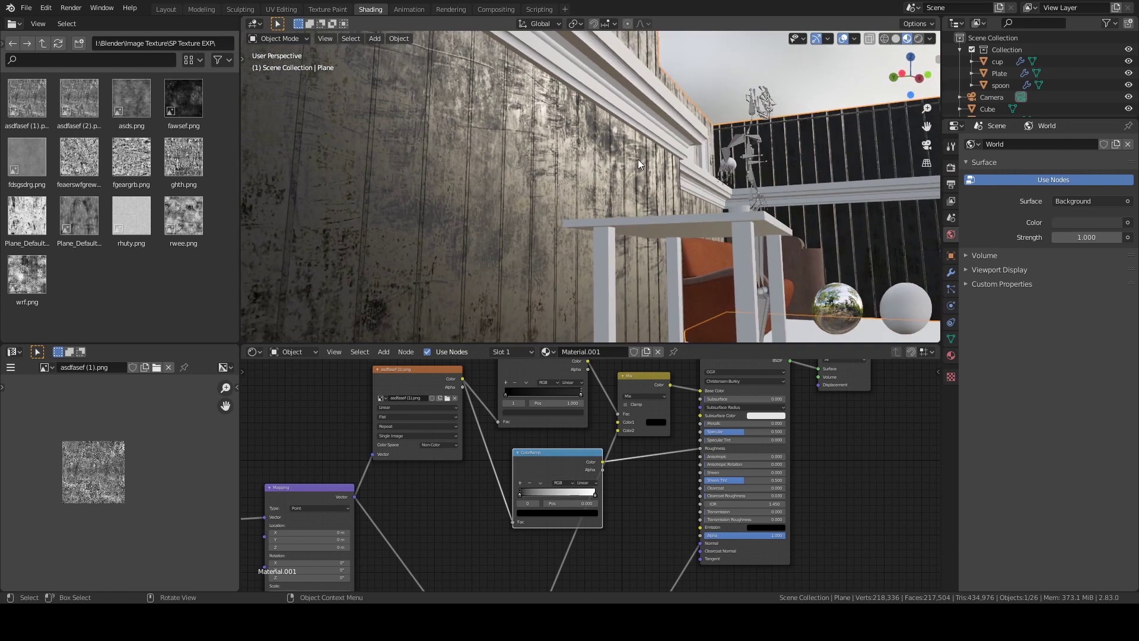
# Check the roughness ColorRamp's white stop color and preview the ramp's output on the wall before returning to the Principled BSDF
pyautogui.scroll(3, 594, 471)
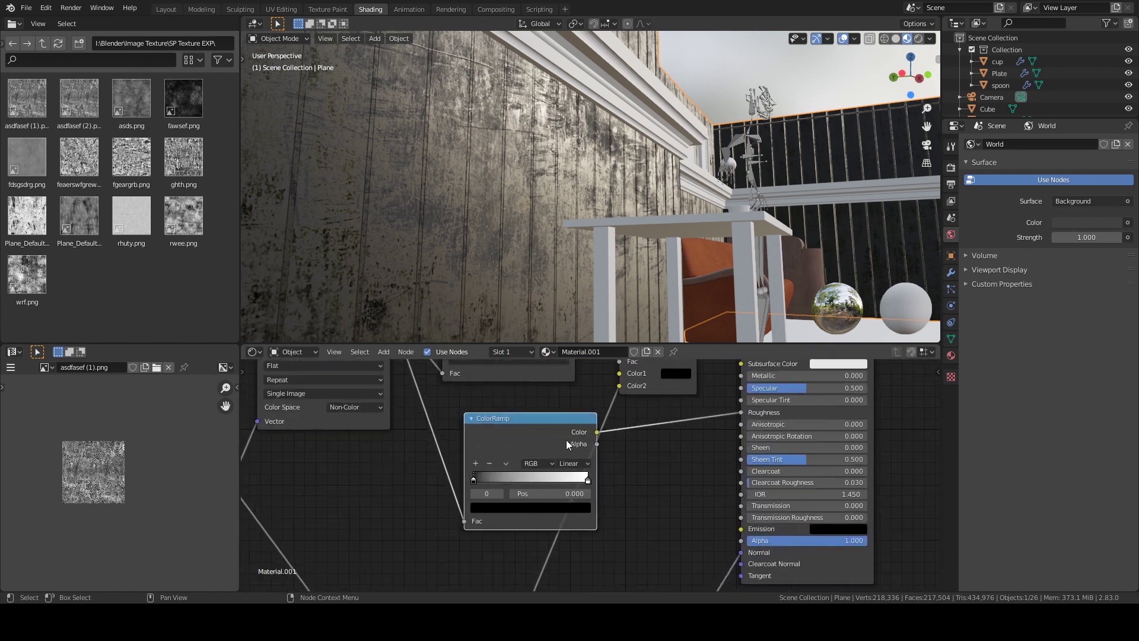
pyautogui.scroll(2, 567, 445)
pyautogui.moveTo(527, 451); pyautogui.dragTo(543, 451)
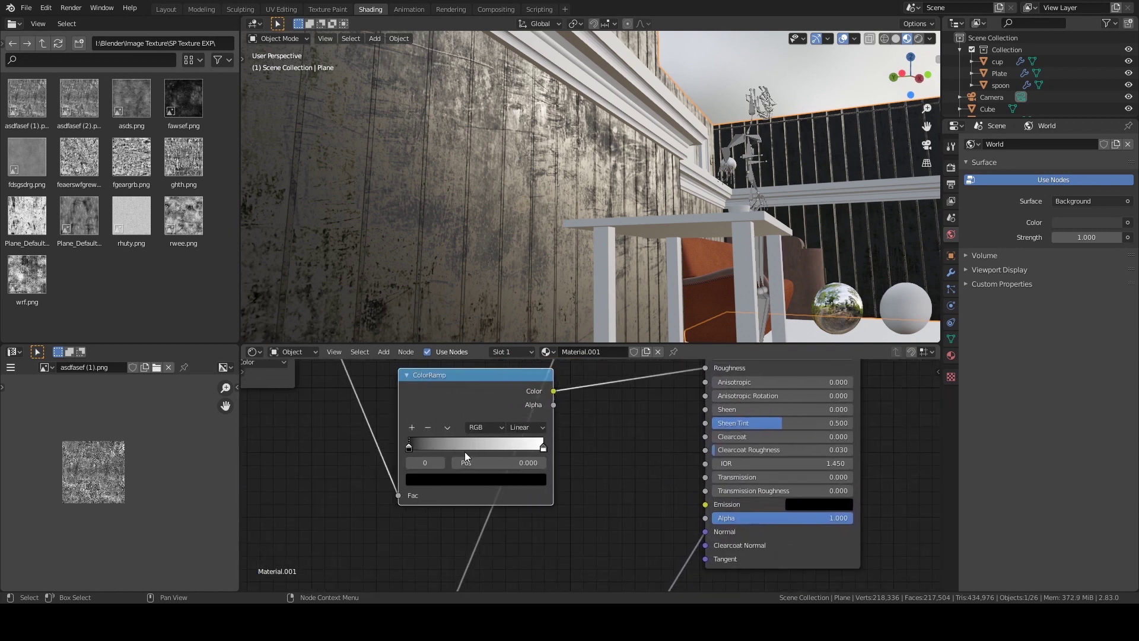
pyautogui.click(544, 447)
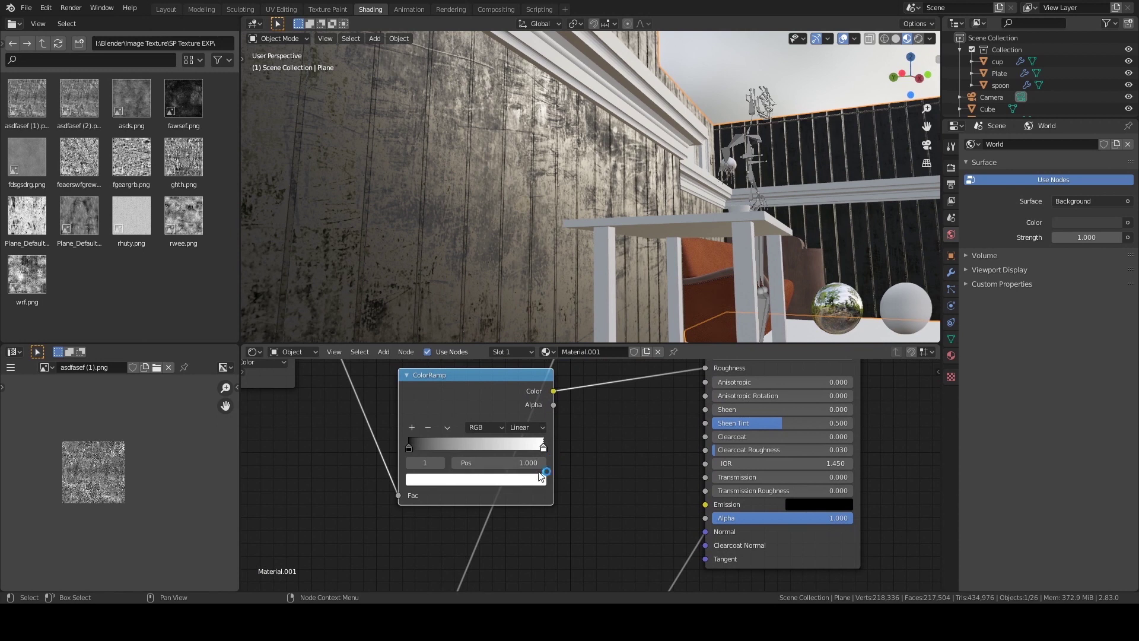
pyautogui.click(533, 482)
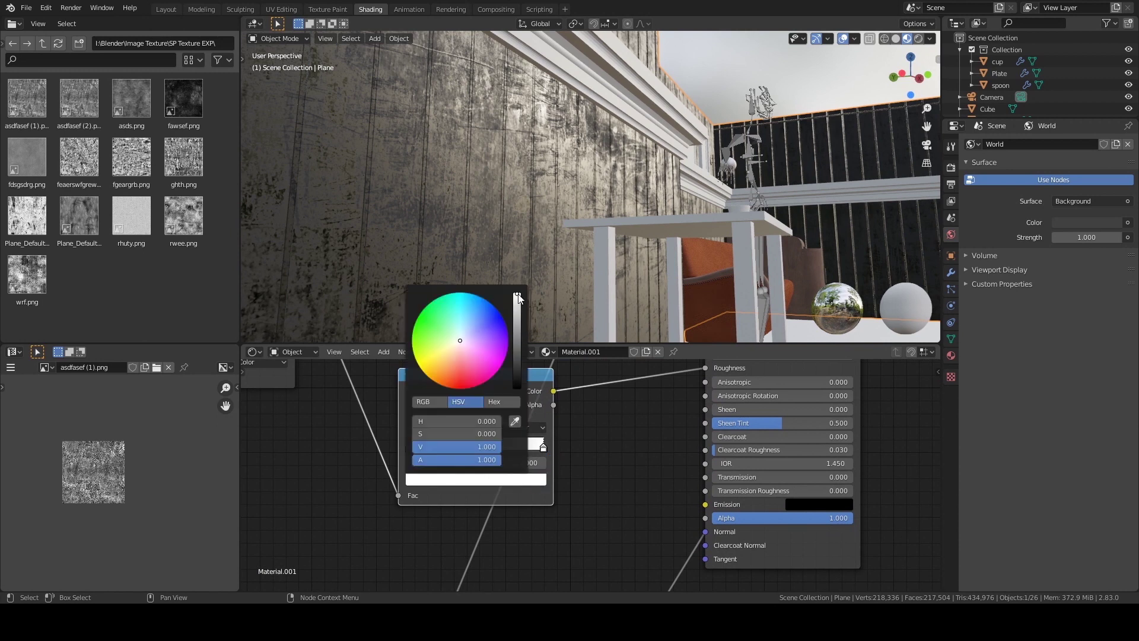
pyautogui.scroll(-2, 595, 439)
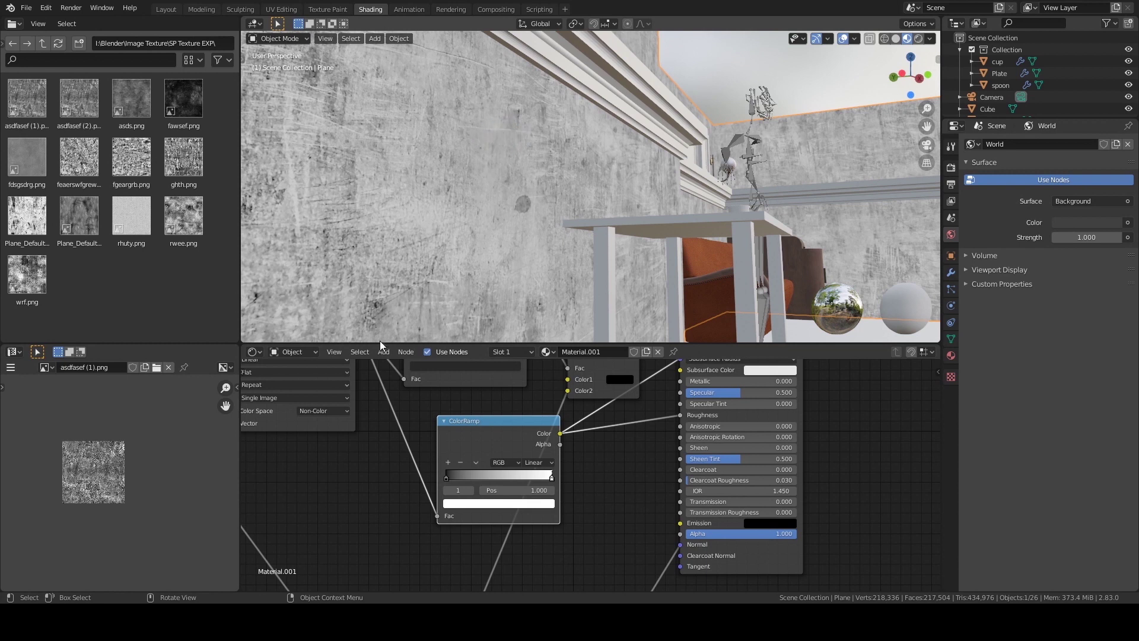
pyautogui.moveTo(504, 432); pyautogui.dragTo(501, 425)
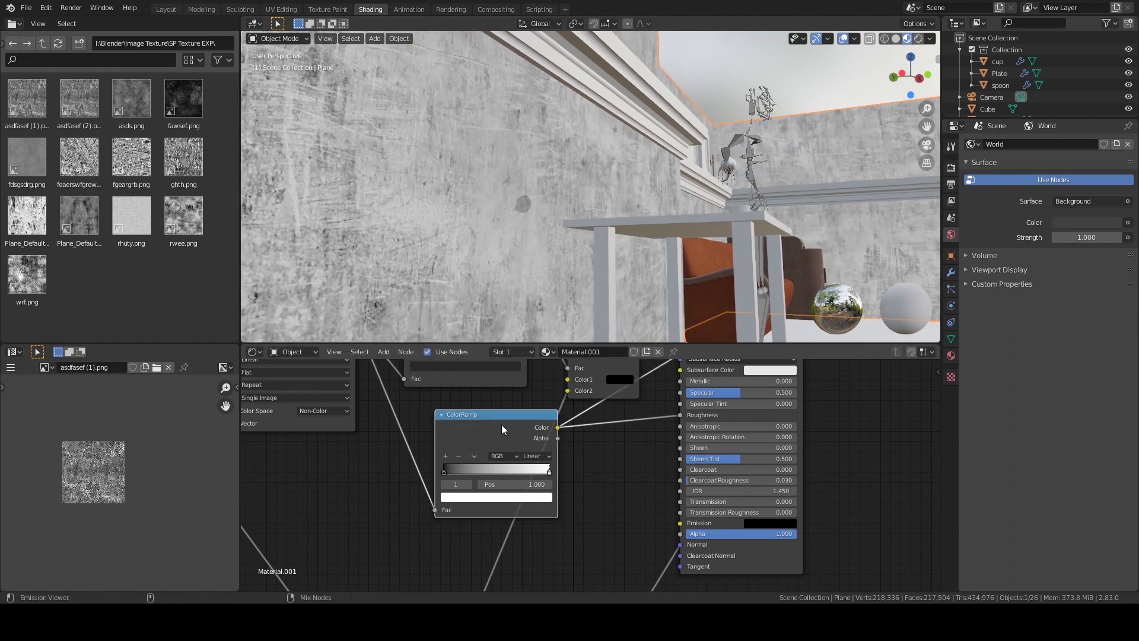
pyautogui.scroll(-1, 500, 424)
pyautogui.keyDown('ctrl'); pyautogui.keyDown('shift'); pyautogui.click(621, 377); pyautogui.keyUp('shift'); pyautogui.keyUp('ctrl')
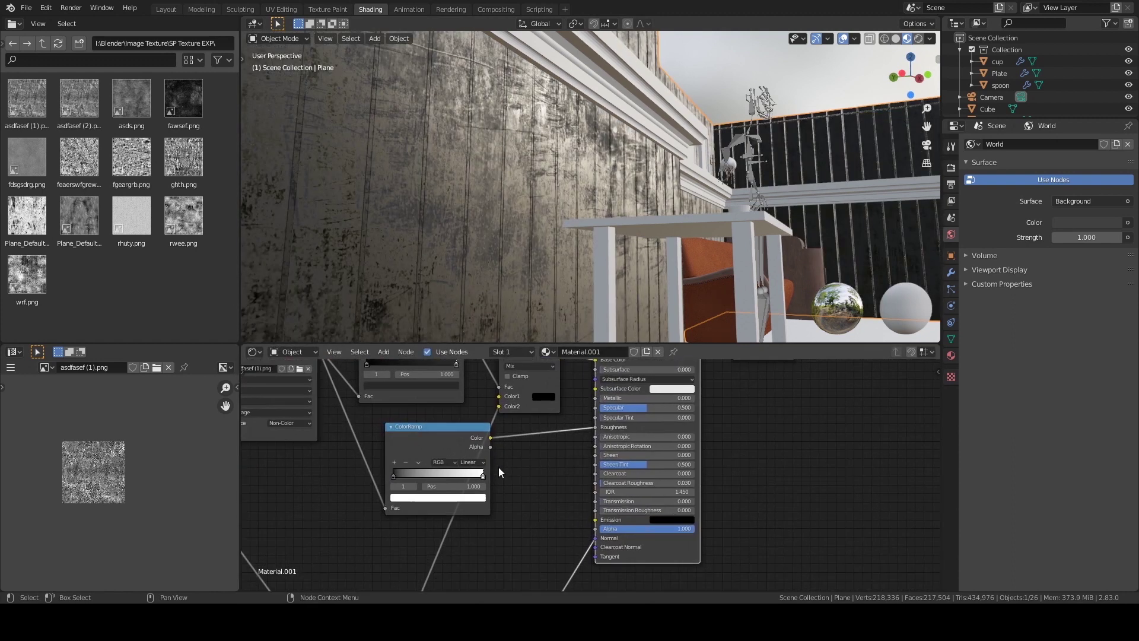
# Set the roughness ColorRamp's white stop to a value of 0.8 and its black stop to 0.45
pyautogui.moveTo(499, 472); pyautogui.dragTo(558, 452, button='middle')
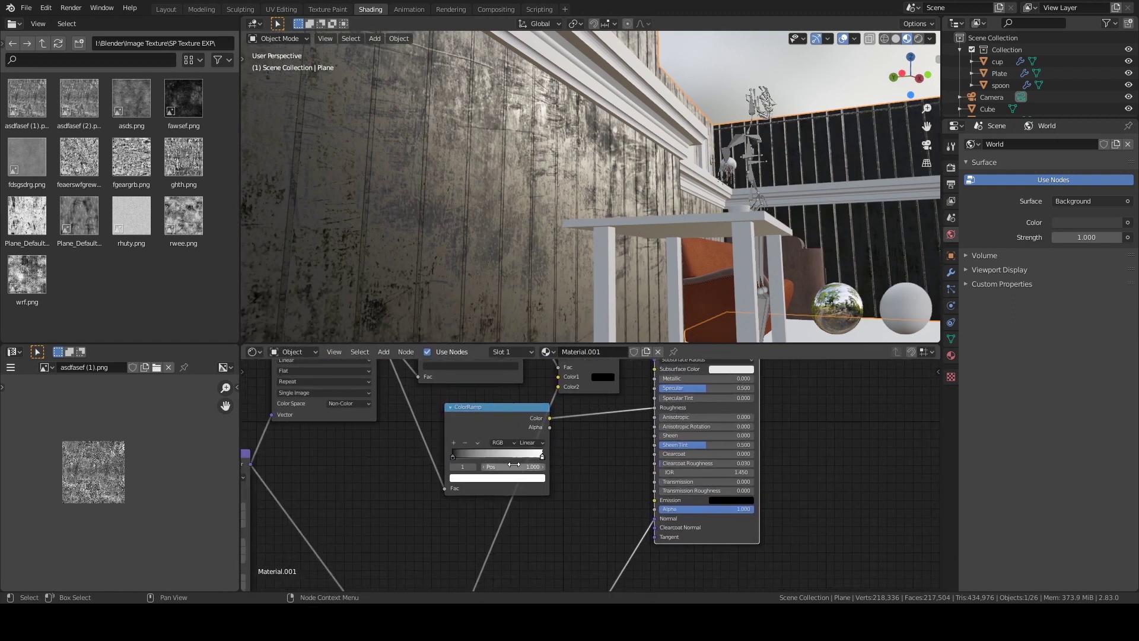
pyautogui.click(542, 479)
pyautogui.scroll(-4, 541, 481)
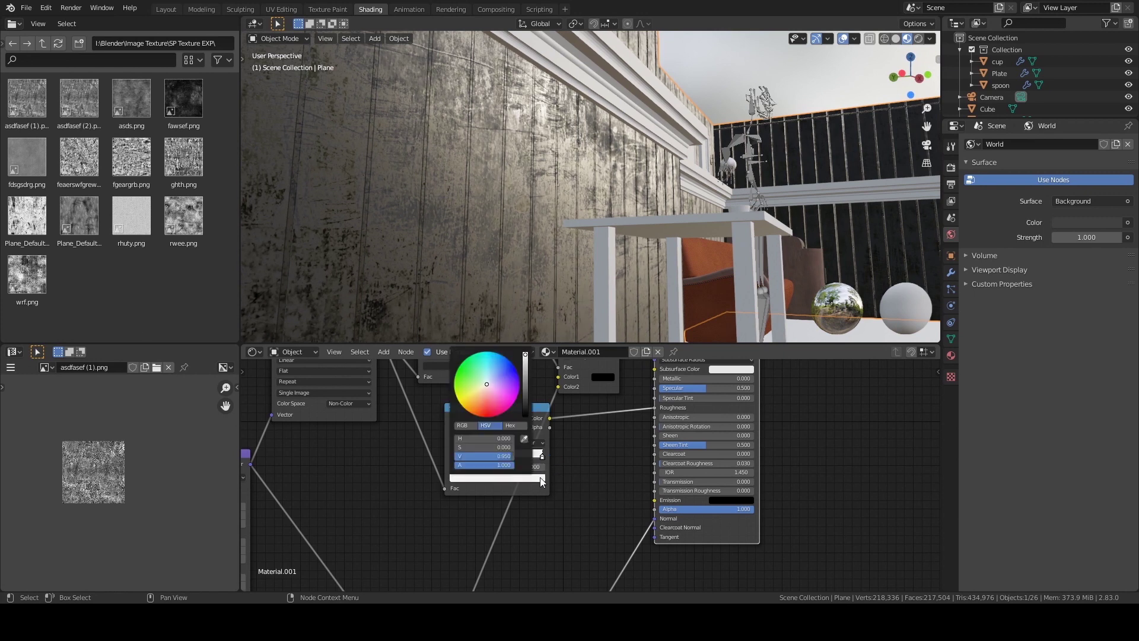
pyautogui.click(575, 499)
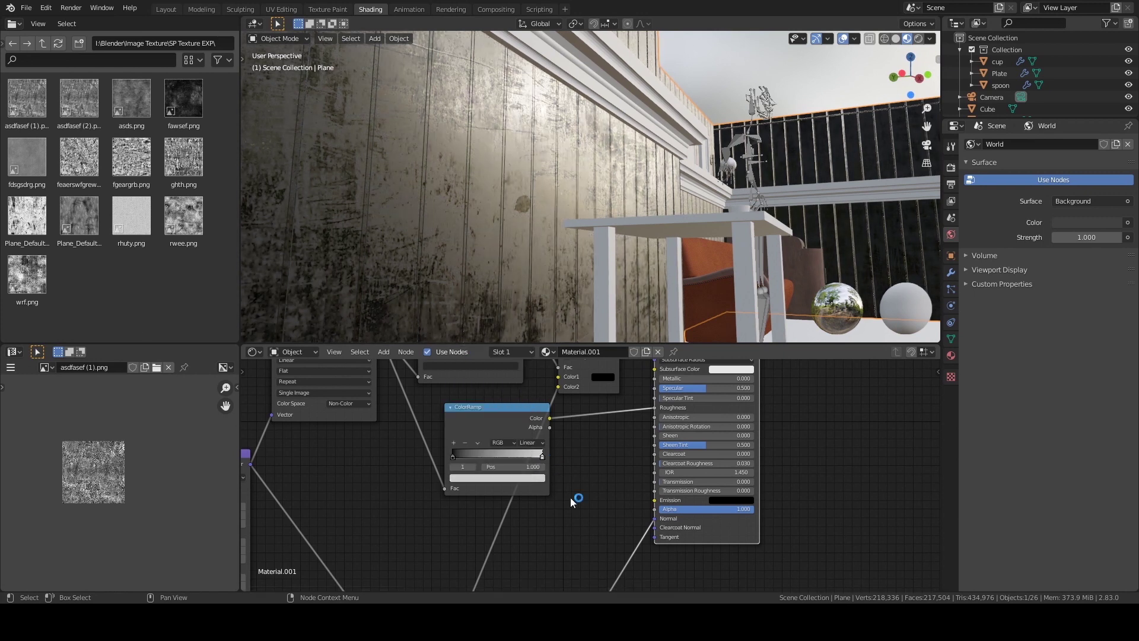
pyautogui.click(456, 457)
pyautogui.click(506, 479)
pyautogui.scroll(2, 506, 479)
pyautogui.scroll(7, 505, 479)
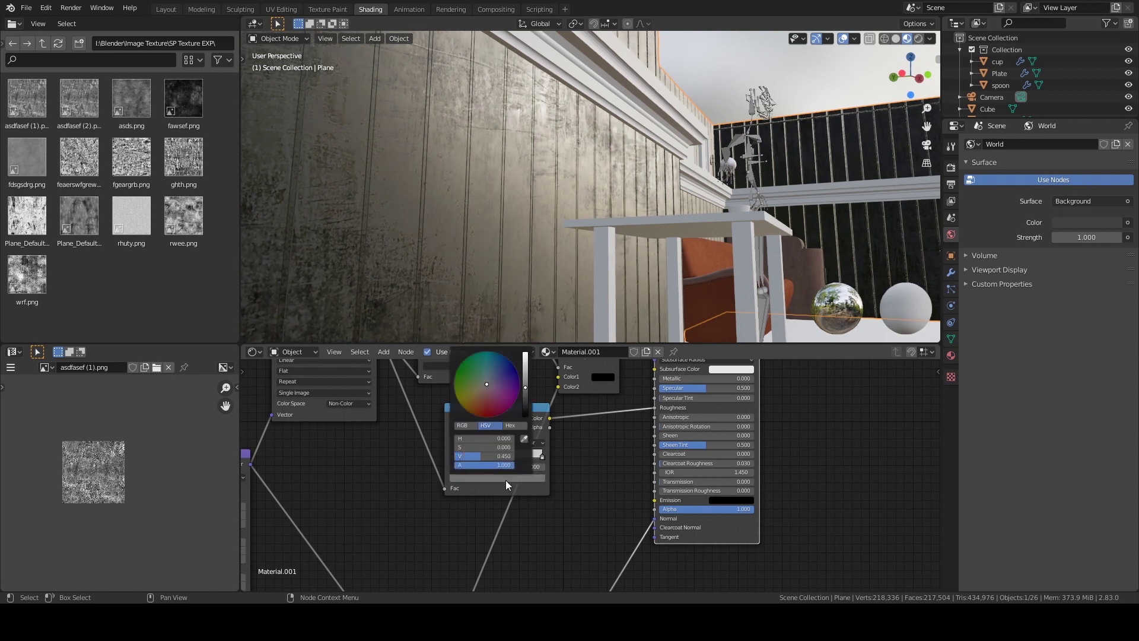
# Switch the viewport's material preview lighting to a different HDRI and save the file
pyautogui.moveTo(560, 305); pyautogui.dragTo(595, 173, button='middle')
pyautogui.click(931, 39)
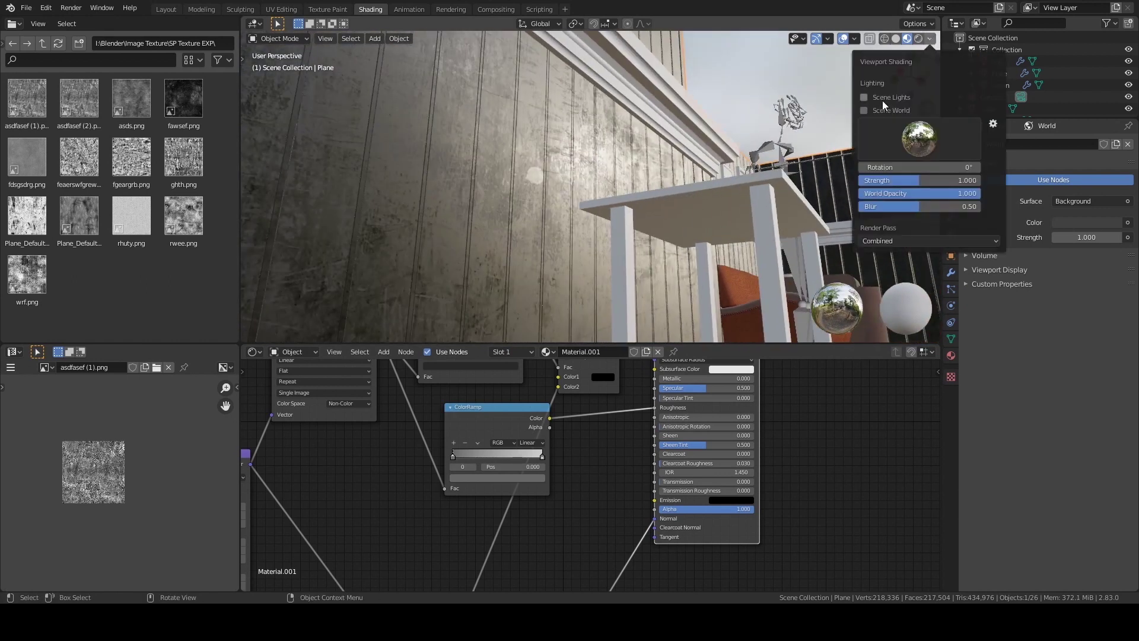
pyautogui.click(913, 143)
pyautogui.click(714, 178)
pyautogui.moveTo(718, 205)
pyautogui.mouseDown(button='middle')
pyautogui.moveTo(546, 202)
pyautogui.moveTo(603, 173)
pyautogui.moveTo(583, 168)
pyautogui.moveTo(617, 166)
pyautogui.mouseUp(button='middle')
pyautogui.press('KP_0')
pyautogui.hotkey('ctrl', 's')
# Select the band of wall faces above the white trim and assign it a new material in a second slot
pyautogui.moveTo(596, 169); pyautogui.dragTo(603, 211, button='middle')
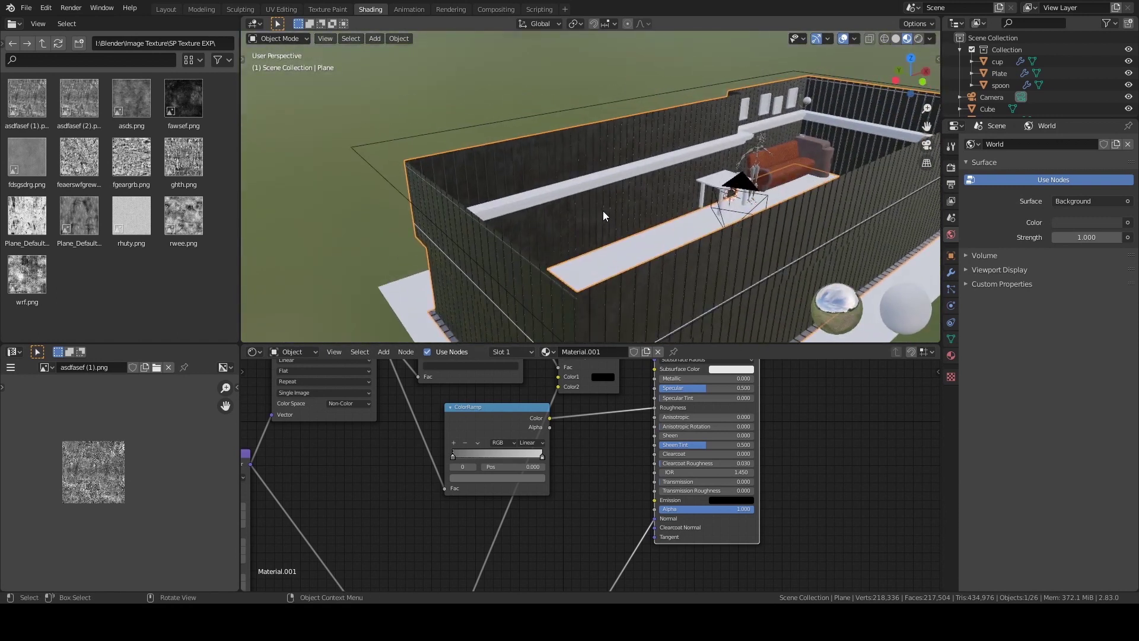
pyautogui.press('Tab')
pyautogui.moveTo(611, 122); pyautogui.dragTo(854, 258, button='middle')
pyautogui.press('2')
pyautogui.keyDown('alt'); pyautogui.click(573, 115); pyautogui.keyUp('alt')
pyautogui.press('ctrl+KP_Add')
pyautogui.click(951, 355)
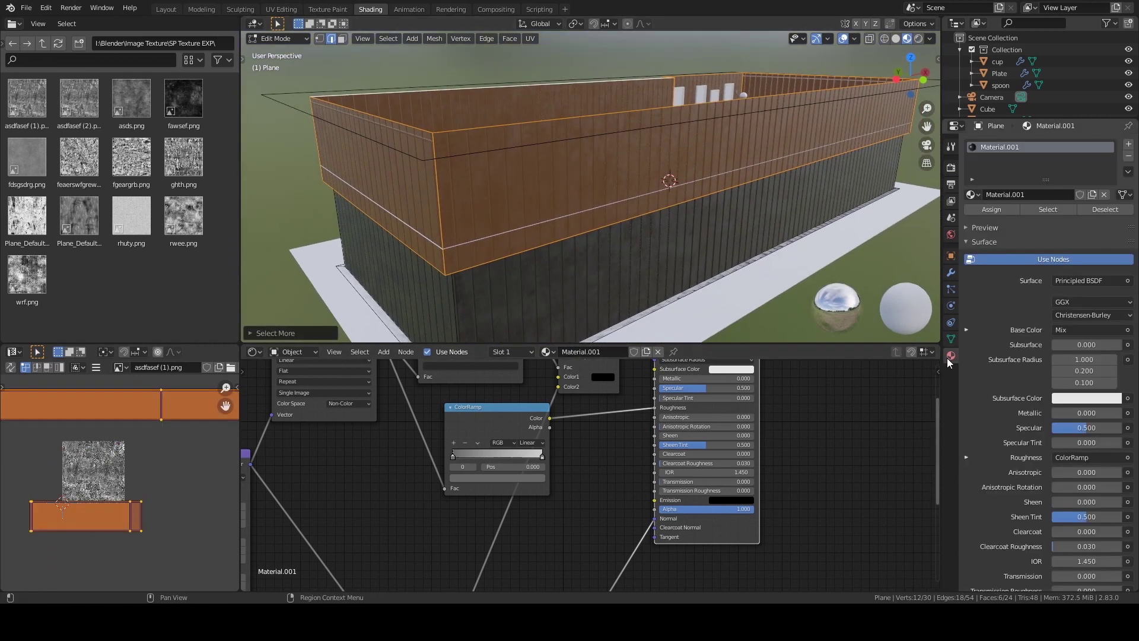
pyautogui.click(1129, 144)
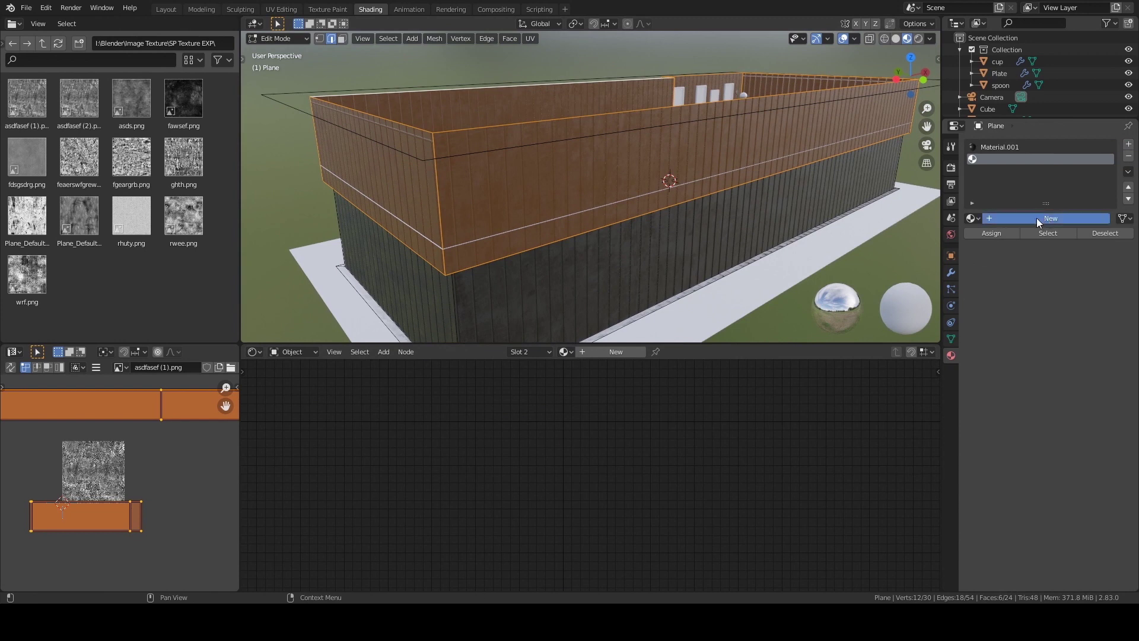
pyautogui.click(1037, 219)
pyautogui.click(999, 234)
# Darken the upper wall material's Base Color to a dark grey
pyautogui.moveTo(860, 229); pyautogui.dragTo(572, 202, button='middle')
pyautogui.scroll(-2, 685, 512)
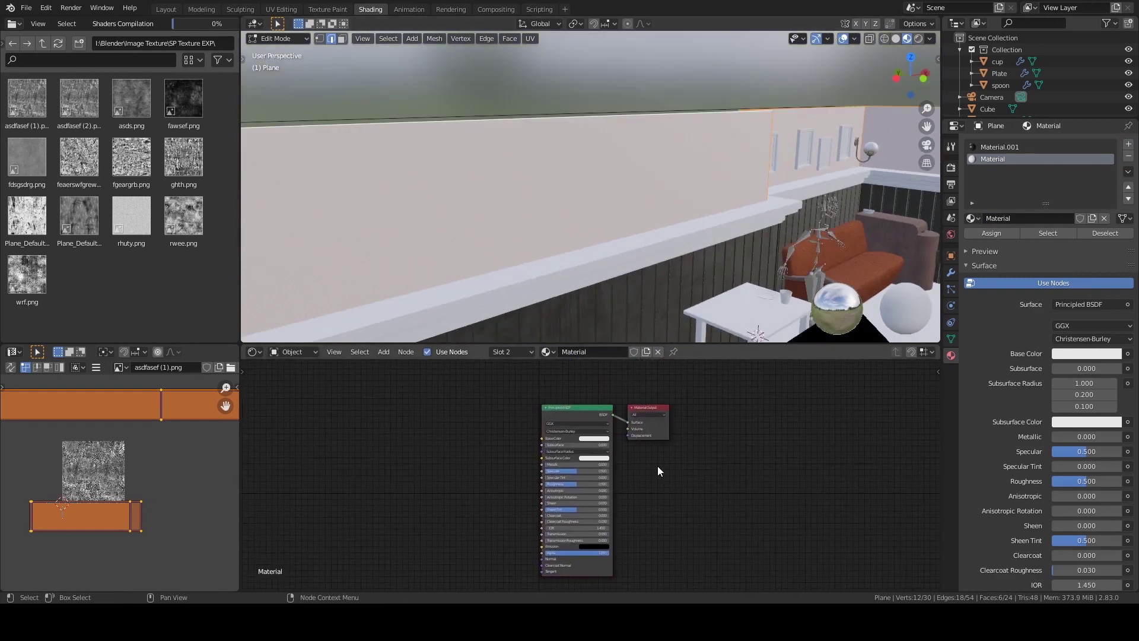
pyautogui.scroll(2, 658, 465)
pyautogui.click(627, 435)
pyautogui.moveTo(674, 323); pyautogui.dragTo(675, 371)
pyautogui.press('Tab')
pyautogui.moveTo(705, 211); pyautogui.dragTo(682, 197, button='middle')
pyautogui.press('KP_0')
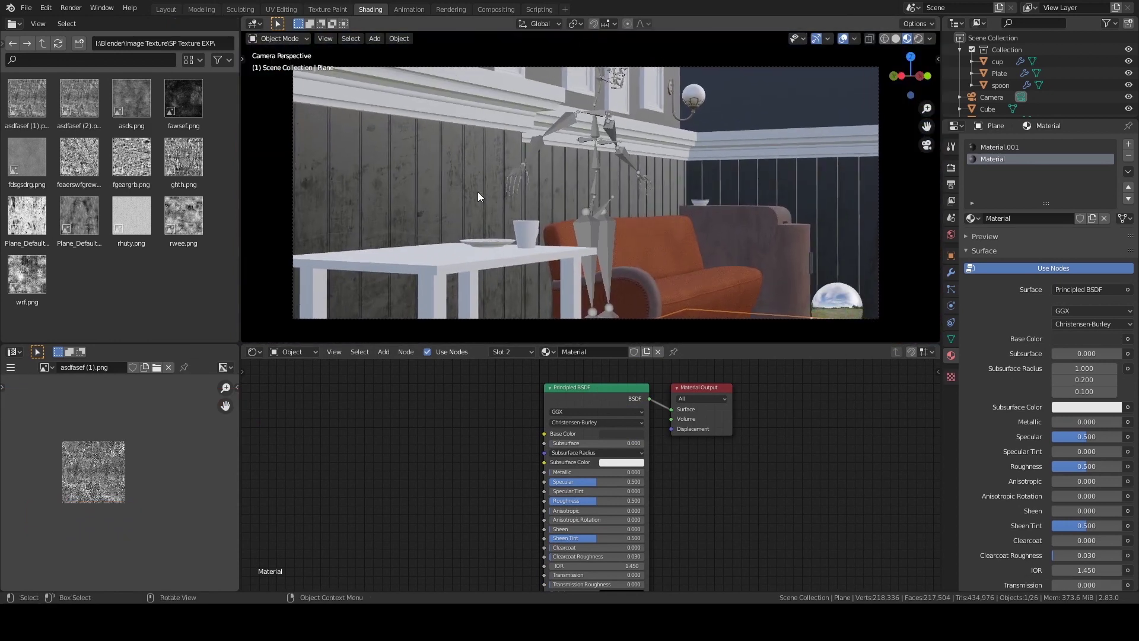
# Rename the plank wall material as Main Wood and the upper wall material as Grey
pyautogui.click(999, 148)
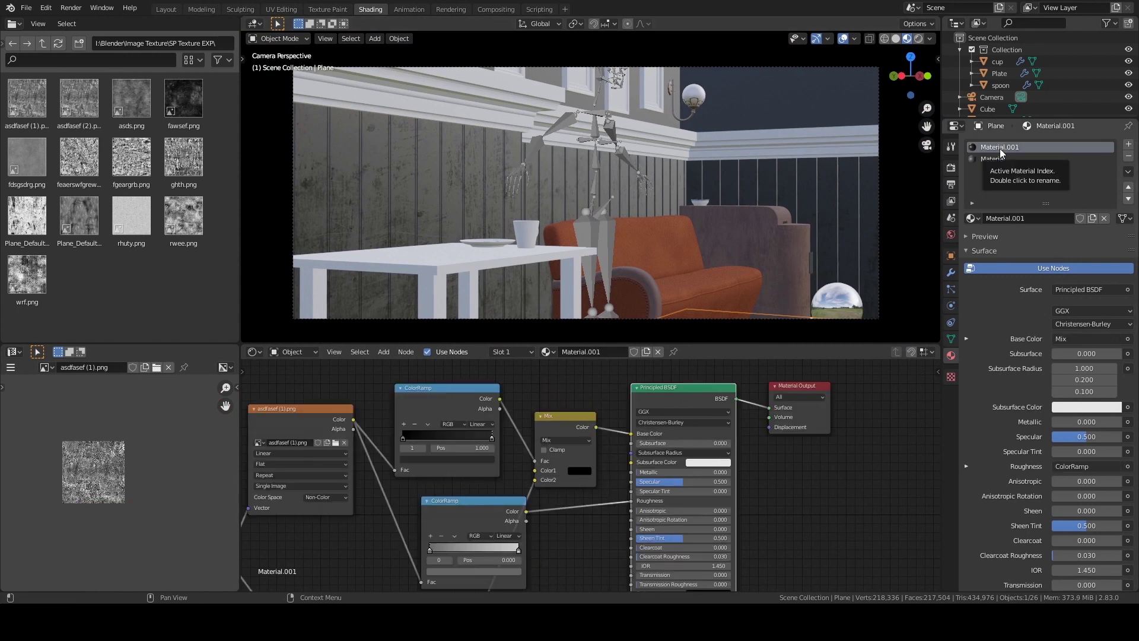
pyautogui.click(992, 160)
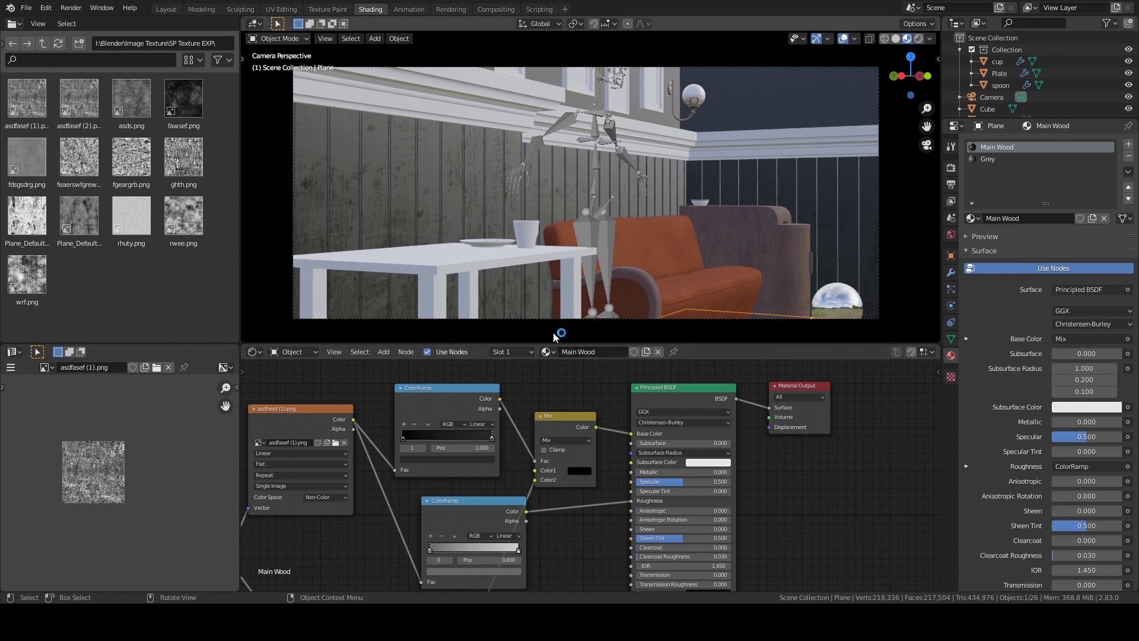
# Link the wall's materials to the table top so that it also uses Main Wood
pyautogui.click(441, 252)
pyautogui.scroll(4, 493, 263)
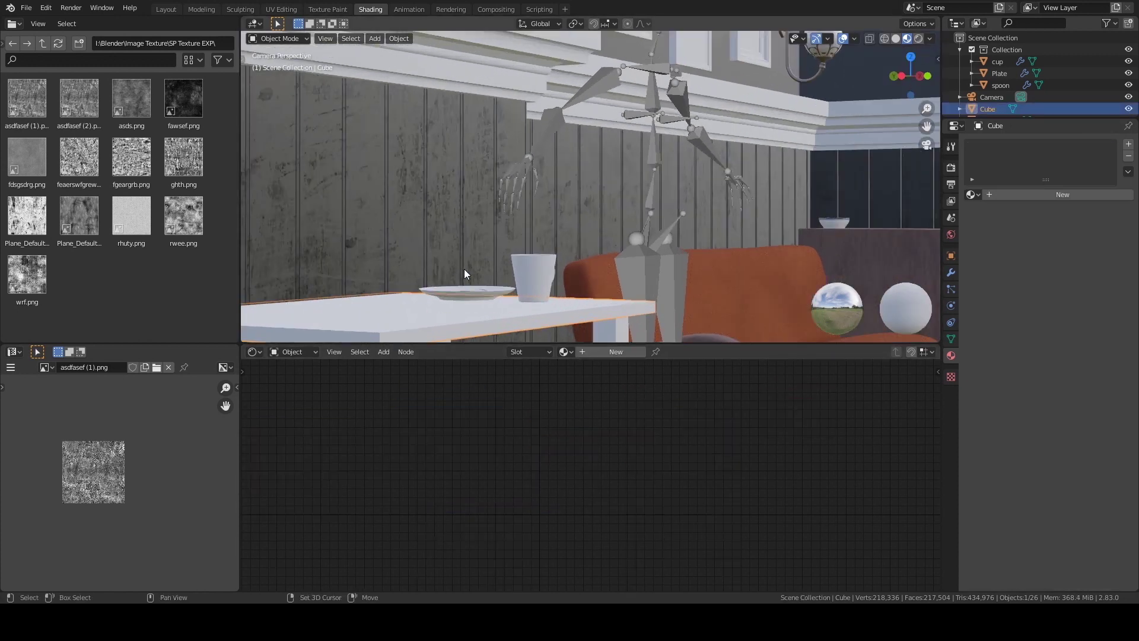
pyautogui.keyDown('shift'); pyautogui.click(536, 187); pyautogui.keyUp('shift')
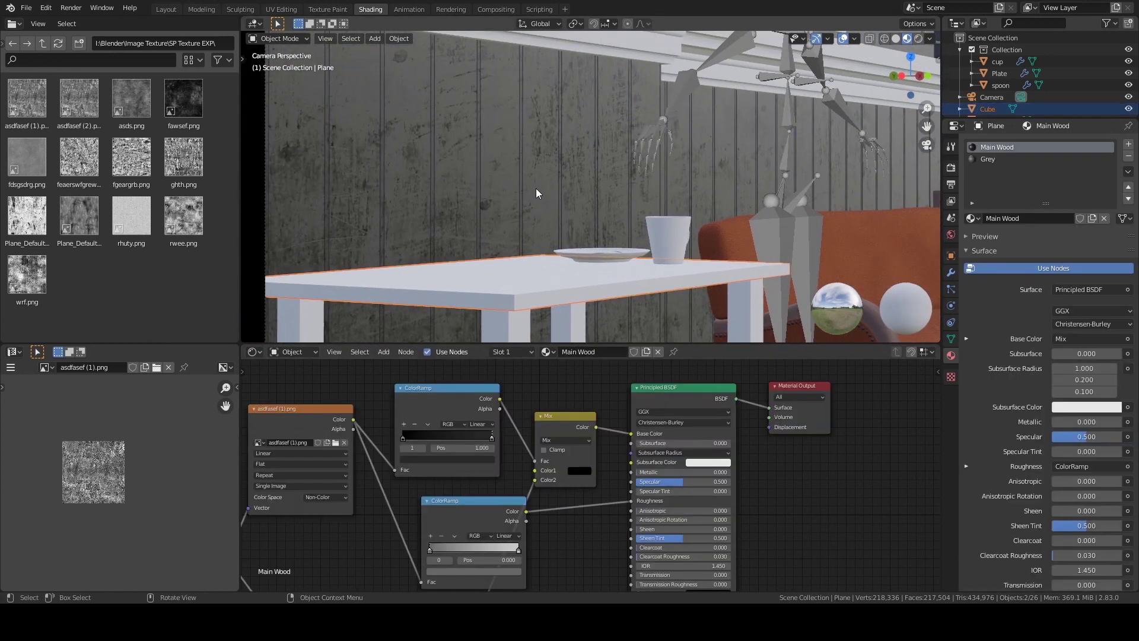
pyautogui.hotkey('ctrl', 'l')
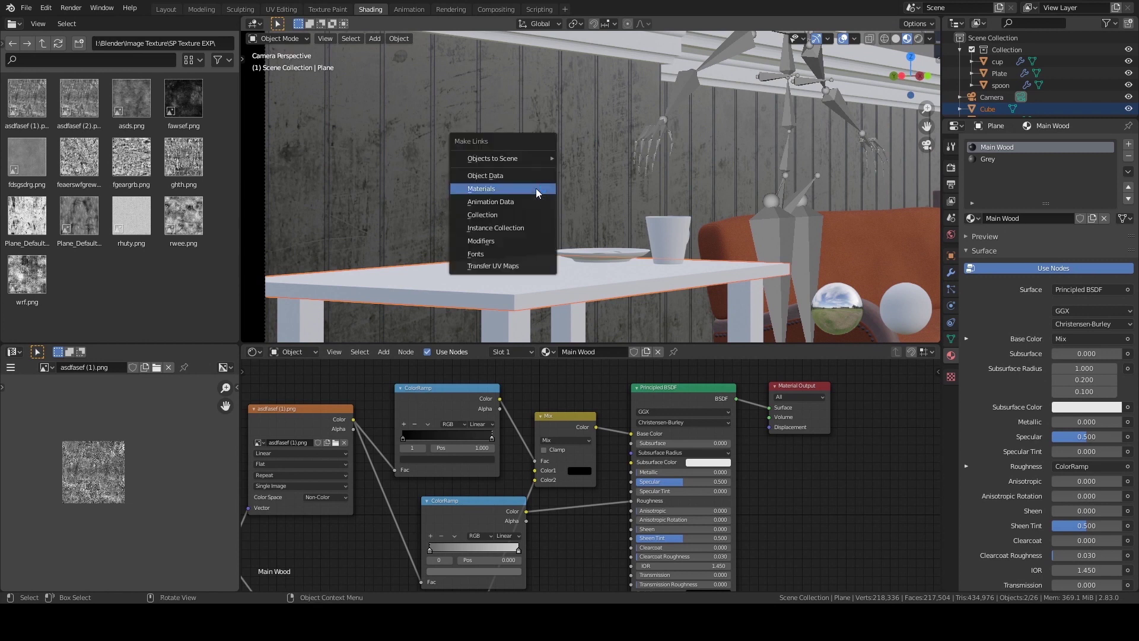
pyautogui.click(535, 187)
pyautogui.moveTo(537, 198); pyautogui.dragTo(572, 207, button='middle')
pyautogui.scroll(4, 485, 255)
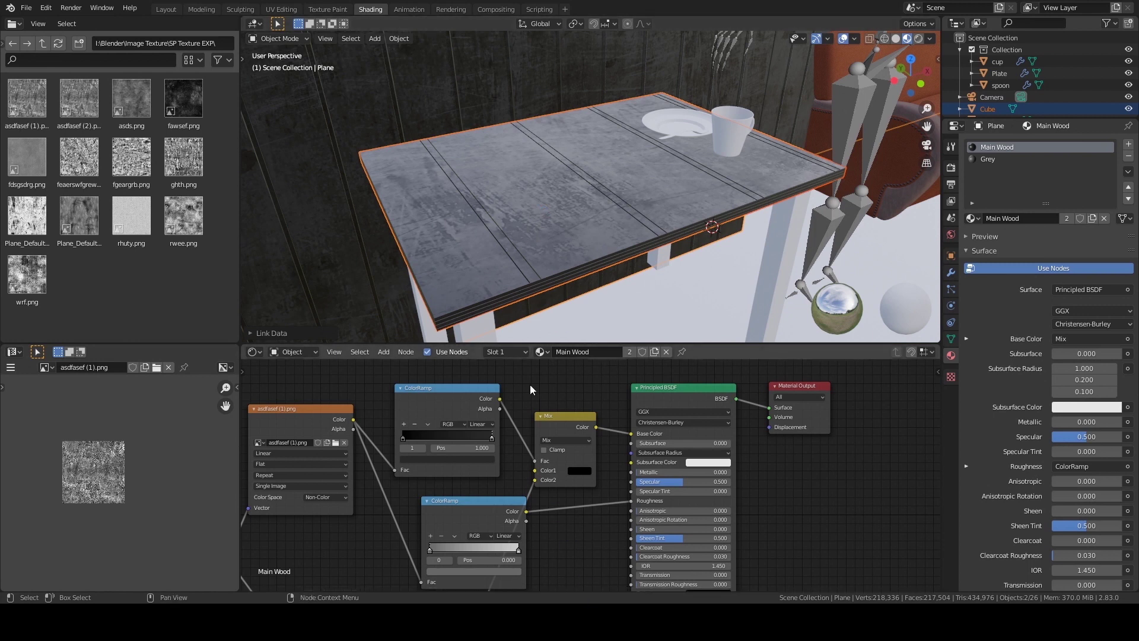
# Make the wall's Main Wood a single-user copy, independent of the table top's material
pyautogui.scroll(-2, 537, 472)
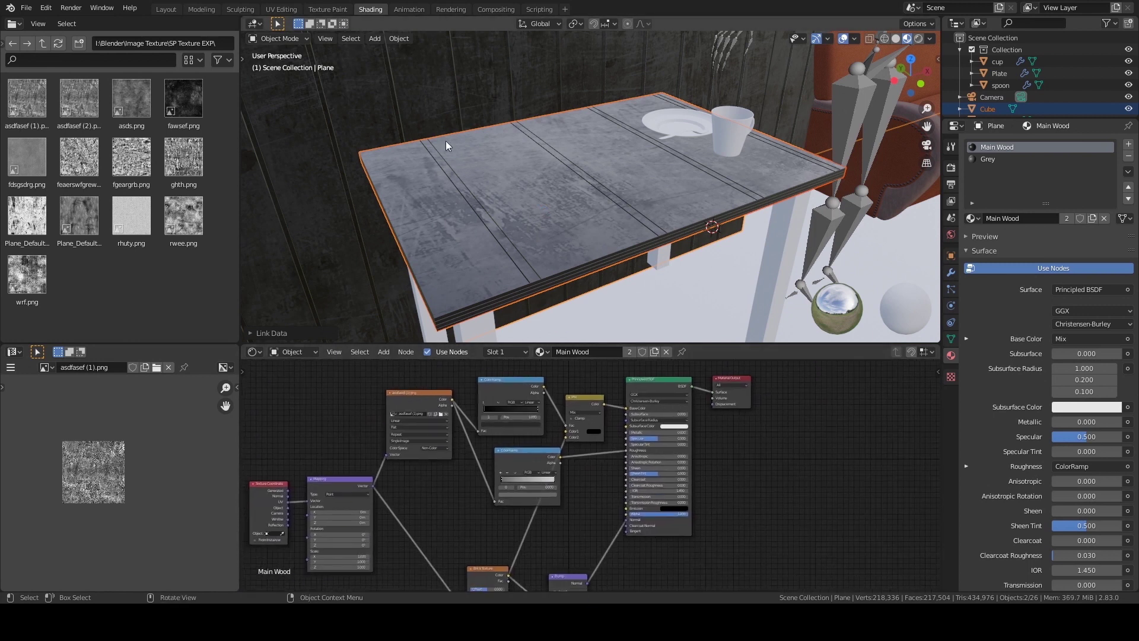
pyautogui.moveTo(546, 547); pyautogui.dragTo(512, 555, button='middle')
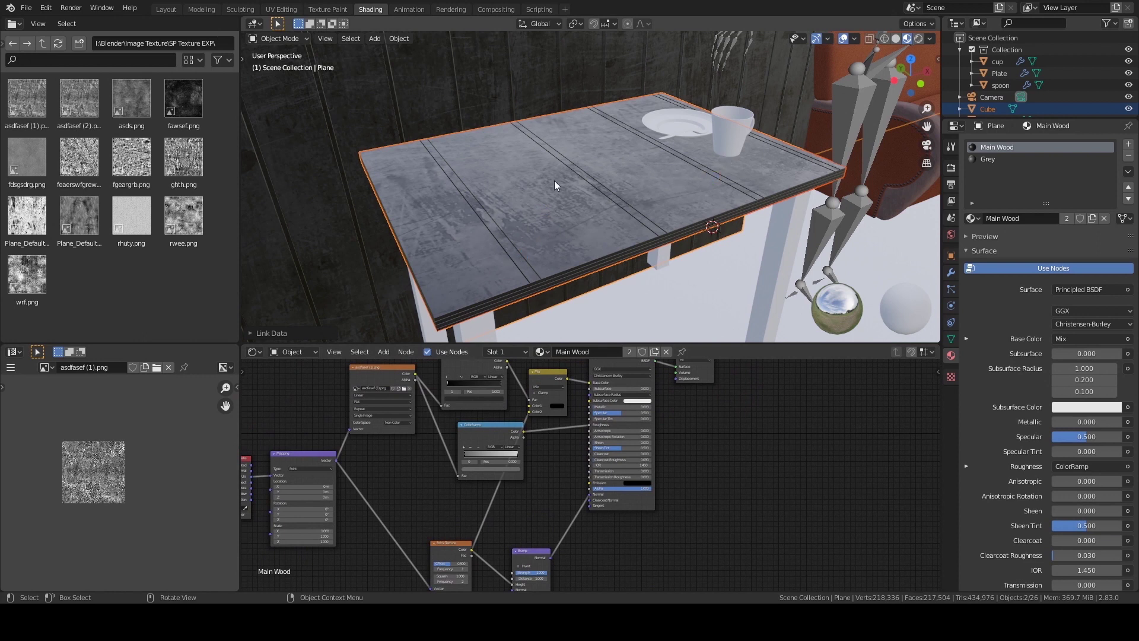
pyautogui.scroll(-1, 558, 182)
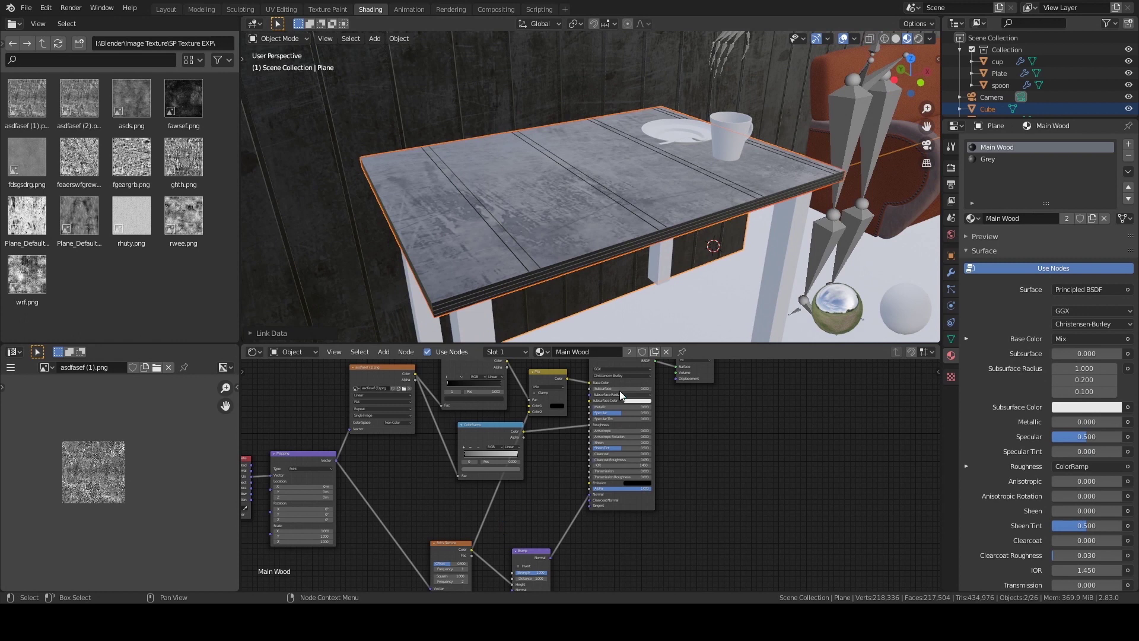
pyautogui.click(629, 353)
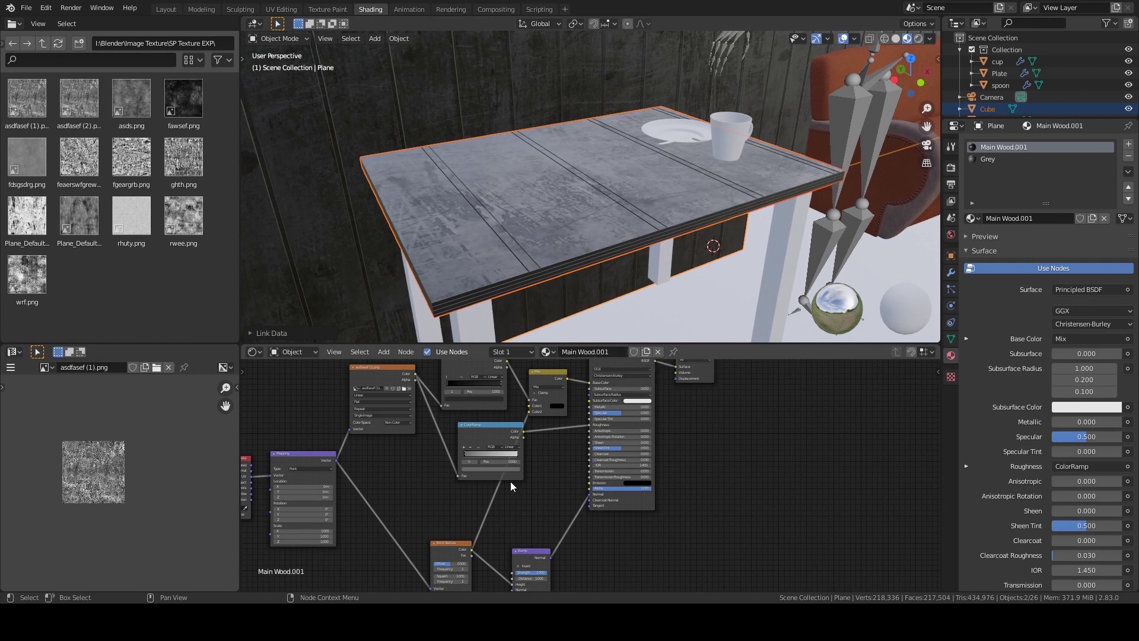
pyautogui.scroll(-1, 511, 504)
pyautogui.moveTo(513, 522); pyautogui.dragTo(496, 510, button='middle')
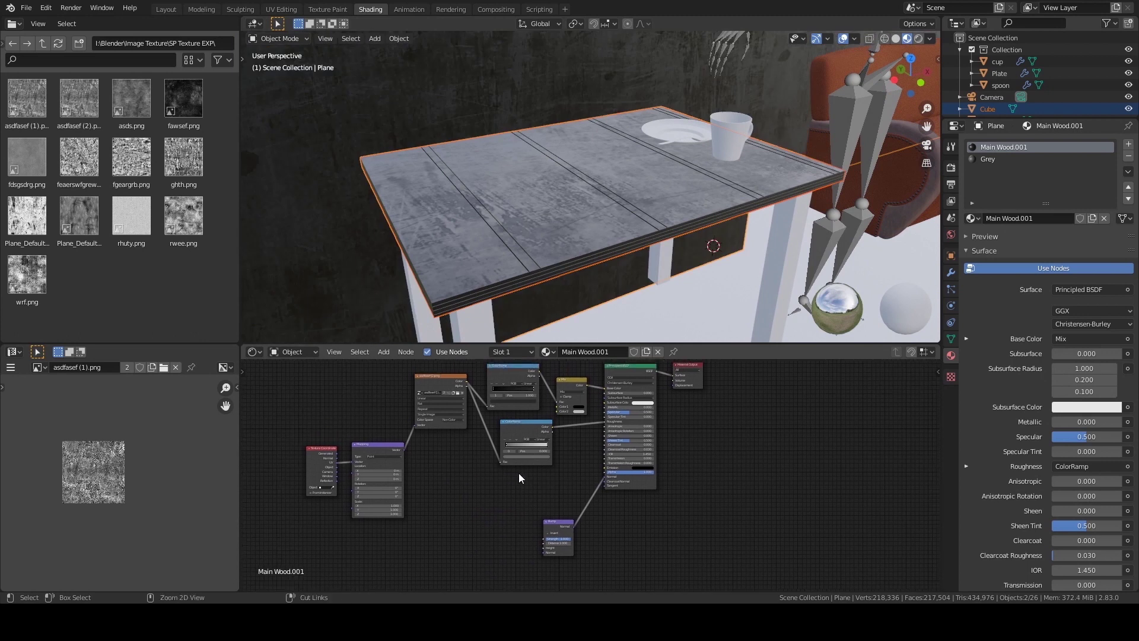
# Delete the Brick Texture and Mix nodes from the table top's material and link the upper ColorRamp directly to Base Color
pyautogui.click(597, 213)
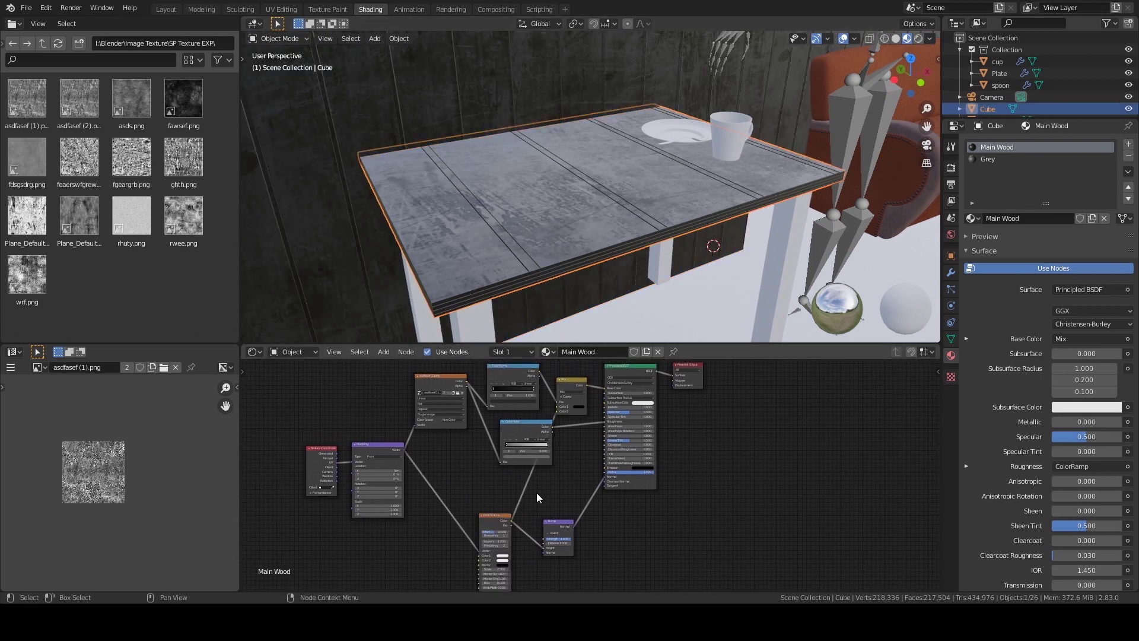
pyautogui.press('x')
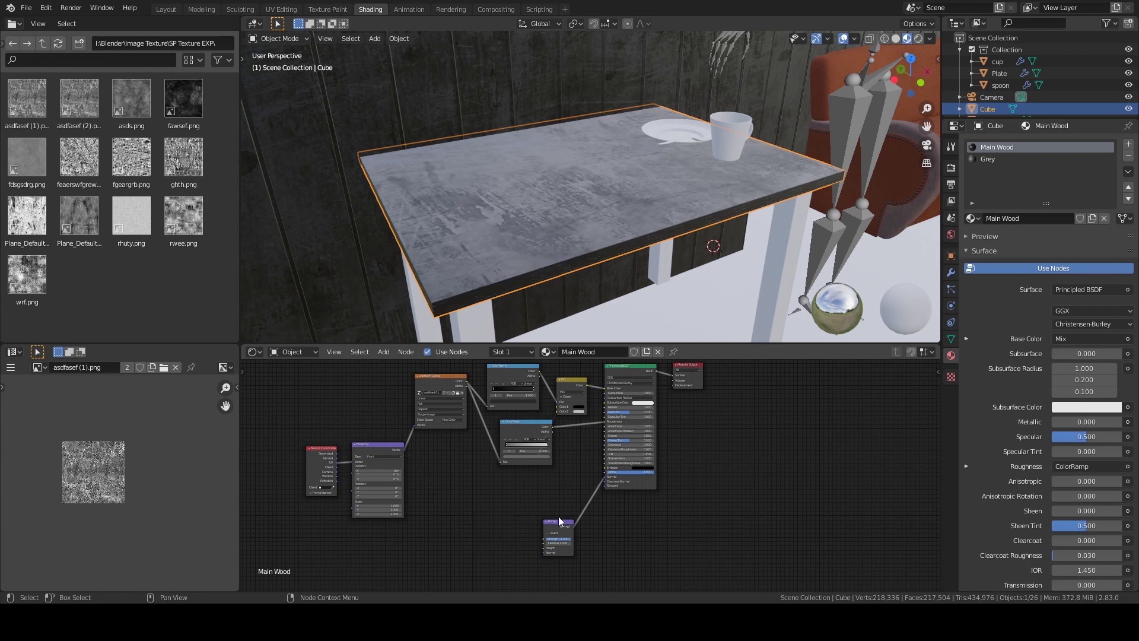
pyautogui.press('x')
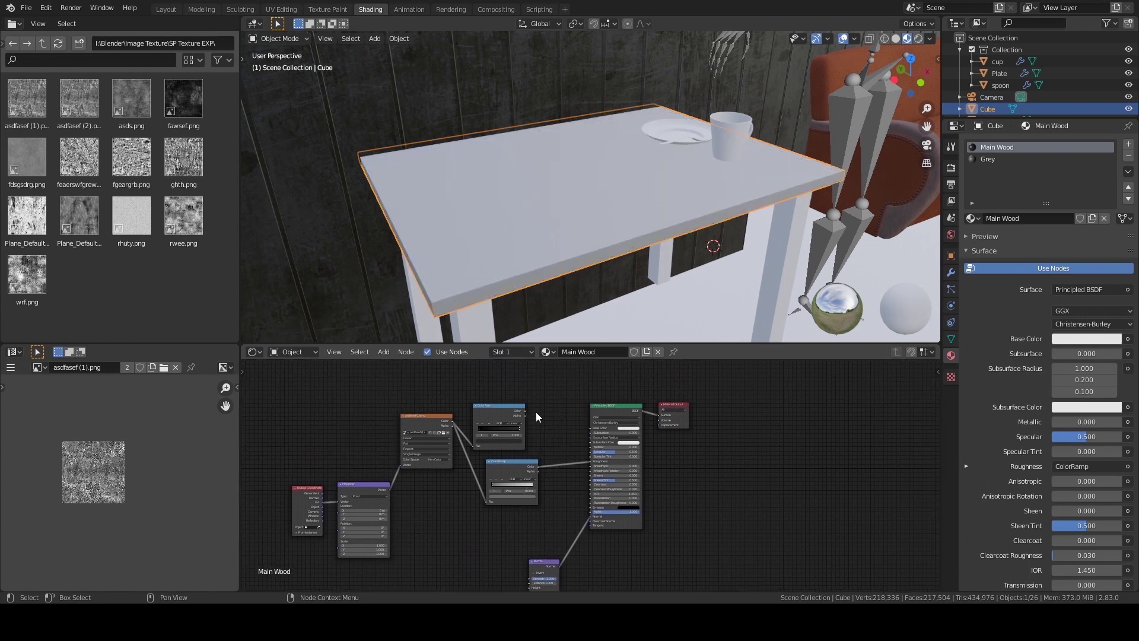
pyautogui.moveTo(525, 411)
pyautogui.mouseDown()
pyautogui.moveTo(593, 433)
pyautogui.moveTo(523, 411)
pyautogui.mouseUp()
pyautogui.moveTo(536, 254); pyautogui.dragTo(594, 197, button='middle')
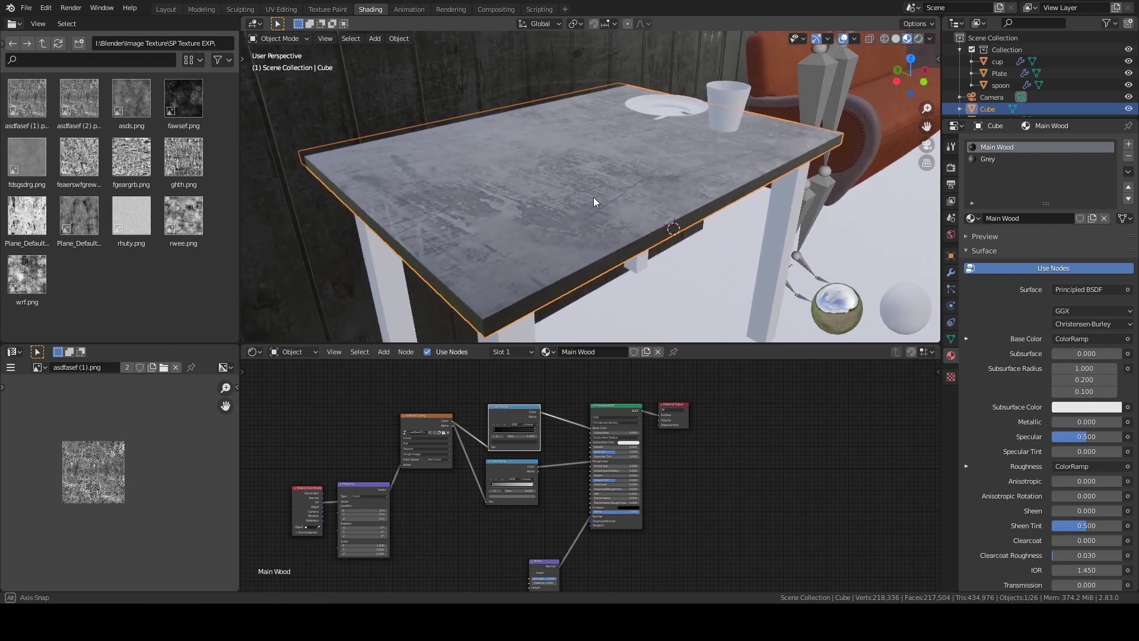
pyautogui.press('Tab')
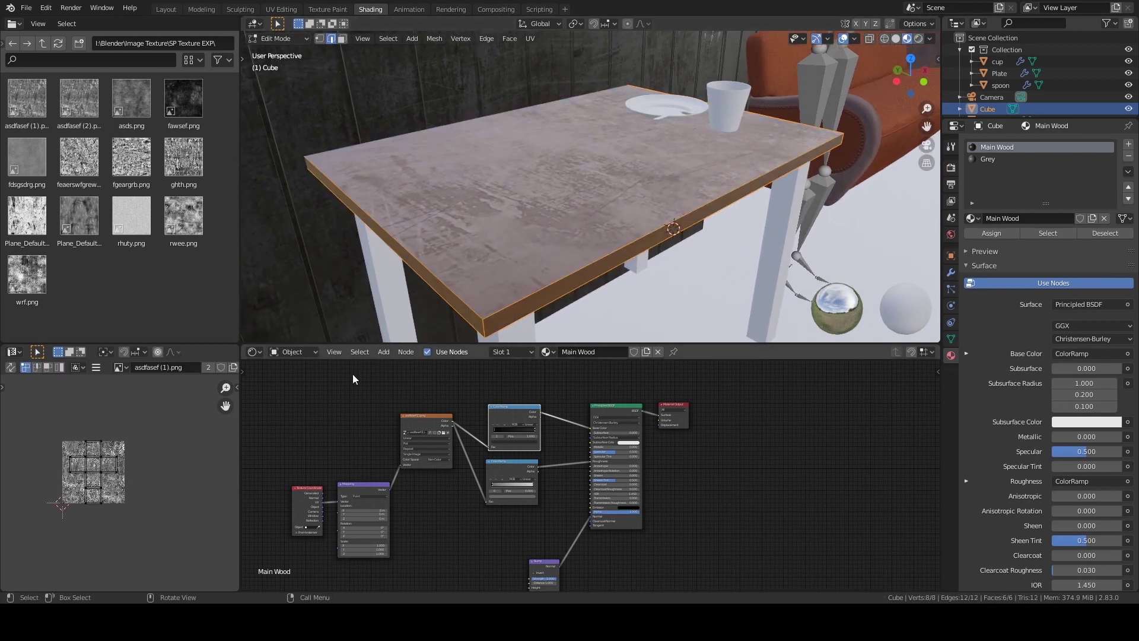
pyautogui.press('a')
pyautogui.press('s')
pyautogui.click(153, 478)
pyautogui.rightClick(158, 465)
pyautogui.moveTo(584, 264); pyautogui.dragTo(550, 235, button='middle')
pyautogui.press('Tab')
# Apply the table top's object transform and unwrap its faces with Smart UV Project
pyautogui.hotkey('ctrl', 'a')
pyautogui.click(550, 235)
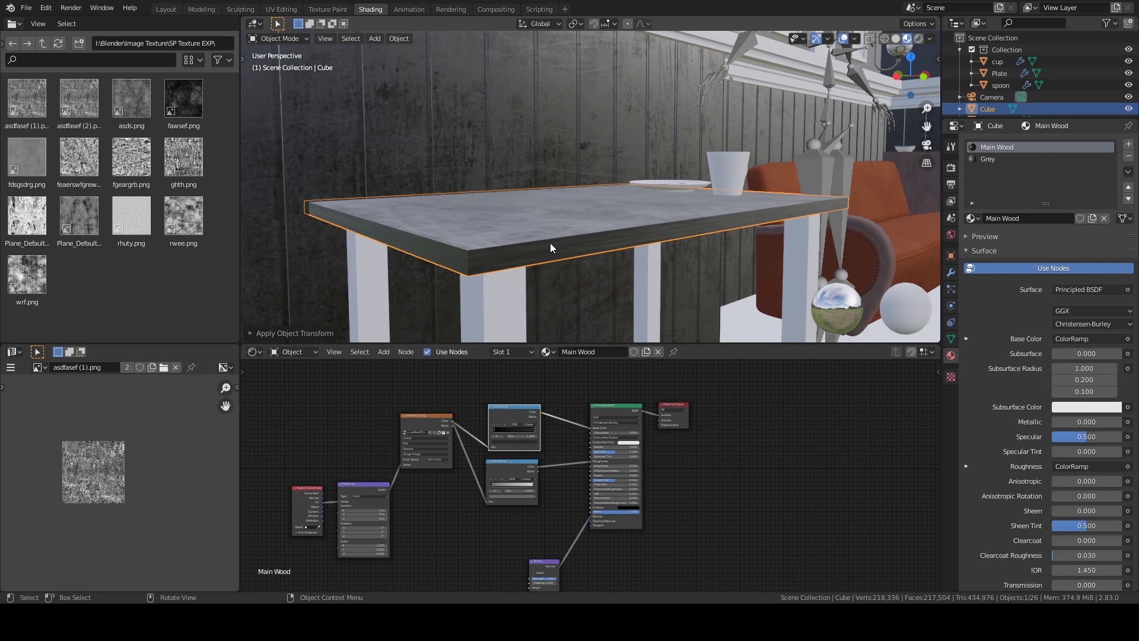
pyautogui.moveTo(547, 244); pyautogui.dragTo(472, 206, button='middle')
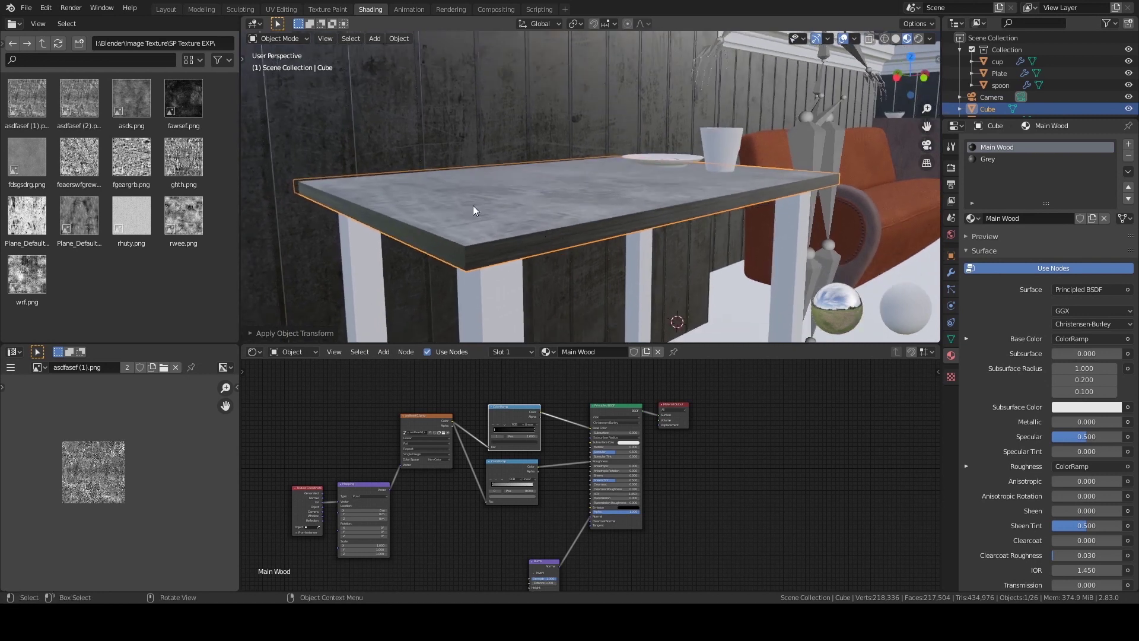
pyautogui.press('Tab')
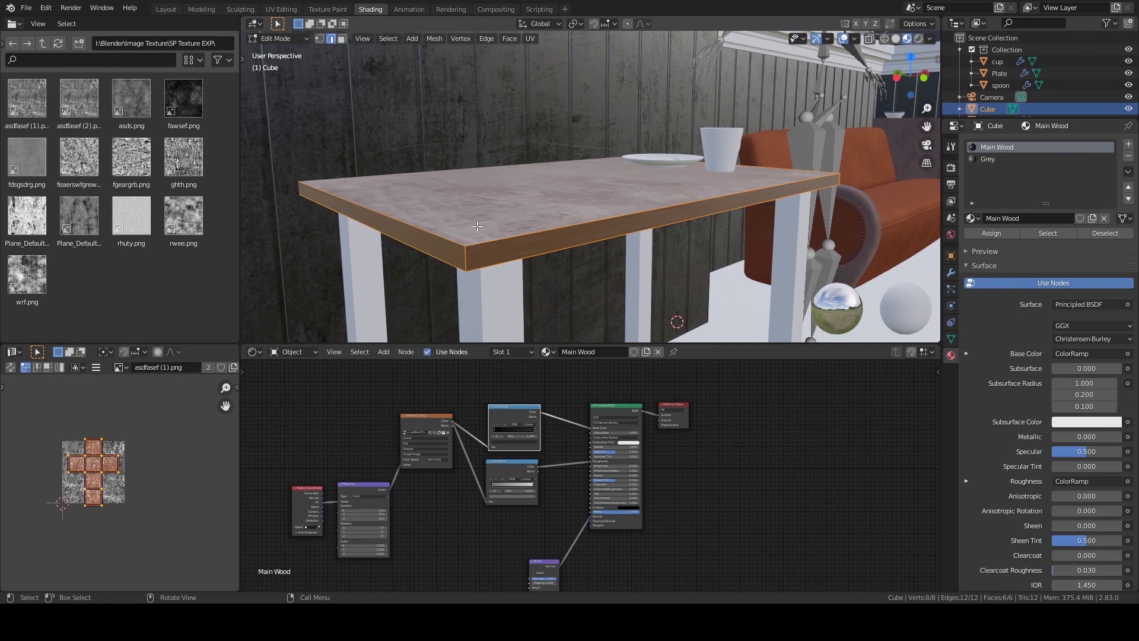
pyautogui.press('u')
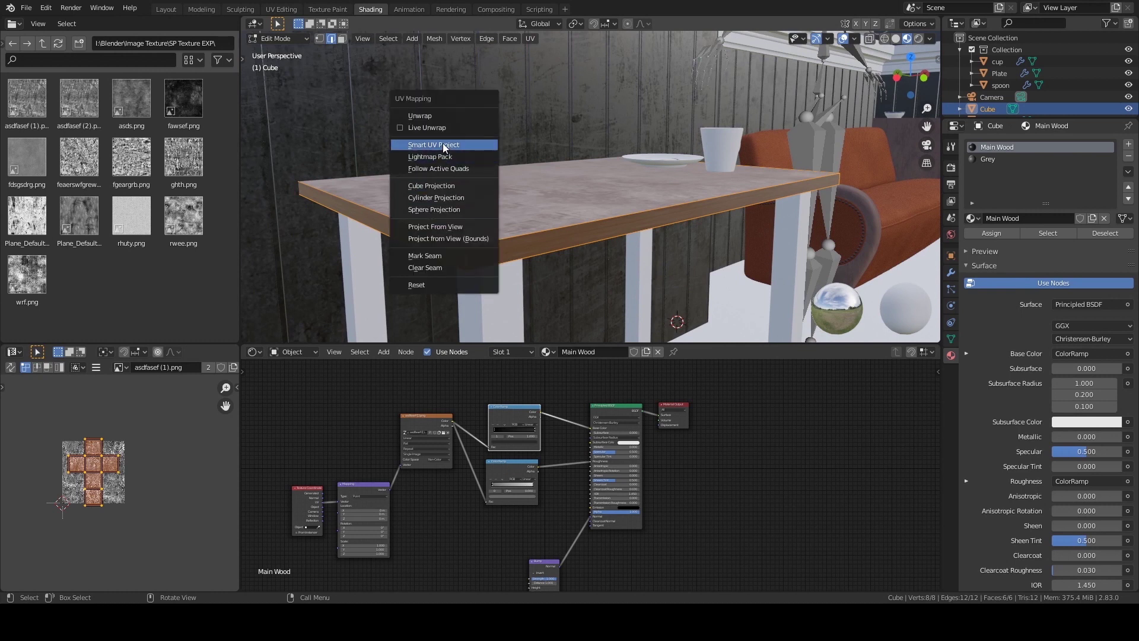
pyautogui.click(456, 145)
pyautogui.click(458, 240)
pyautogui.moveTo(522, 249); pyautogui.dragTo(536, 211, button='middle')
pyautogui.press('Tab')
pyautogui.press('Tab')
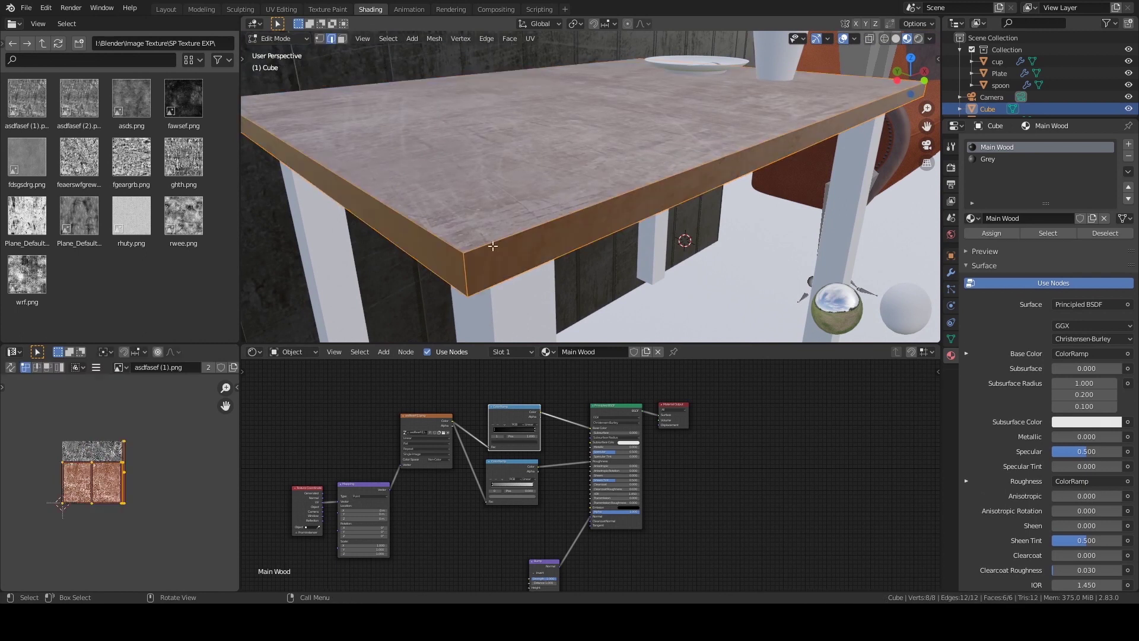
pyautogui.scroll(-3, 144, 483)
pyautogui.press('s')
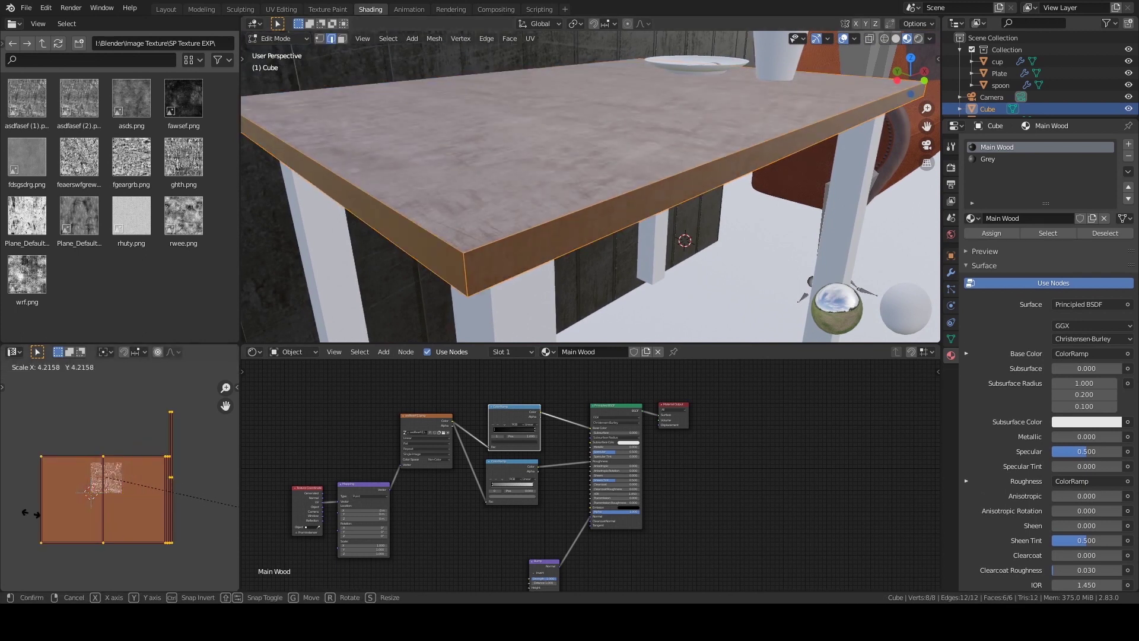
pyautogui.click(142, 490)
# Save the file and add two closely spaced horizontal loop cuts around the table top's sides
pyautogui.moveTo(520, 251); pyautogui.dragTo(568, 223, button='middle')
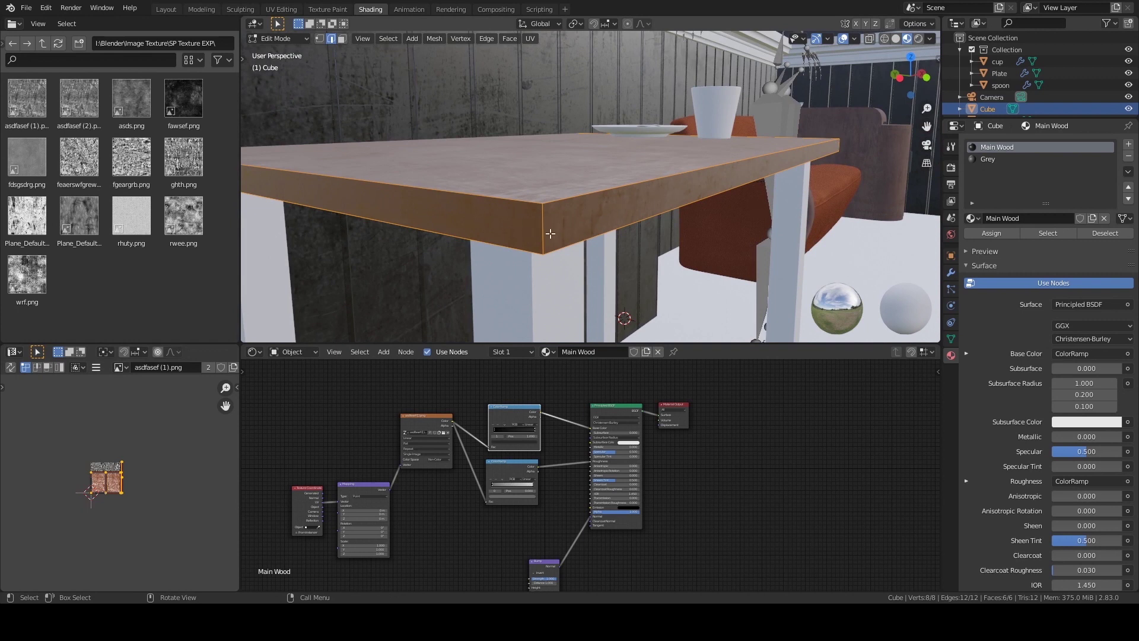
pyautogui.hotkey('ctrl', 's')
pyautogui.press('ctrl')
pyautogui.hotkey('ctrl', 'r')
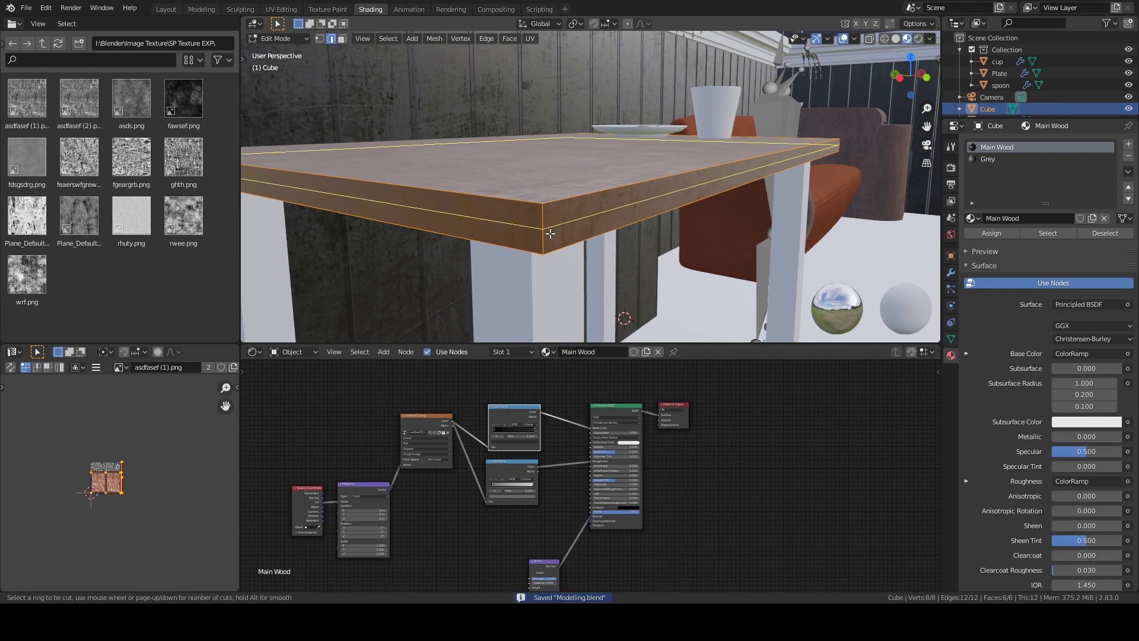
pyautogui.click(550, 234)
pyautogui.keyDown('shift'); pyautogui.moveTo(560, 228); pyautogui.dragTo(568, 221, button='middle'); pyautogui.keyUp('shift')
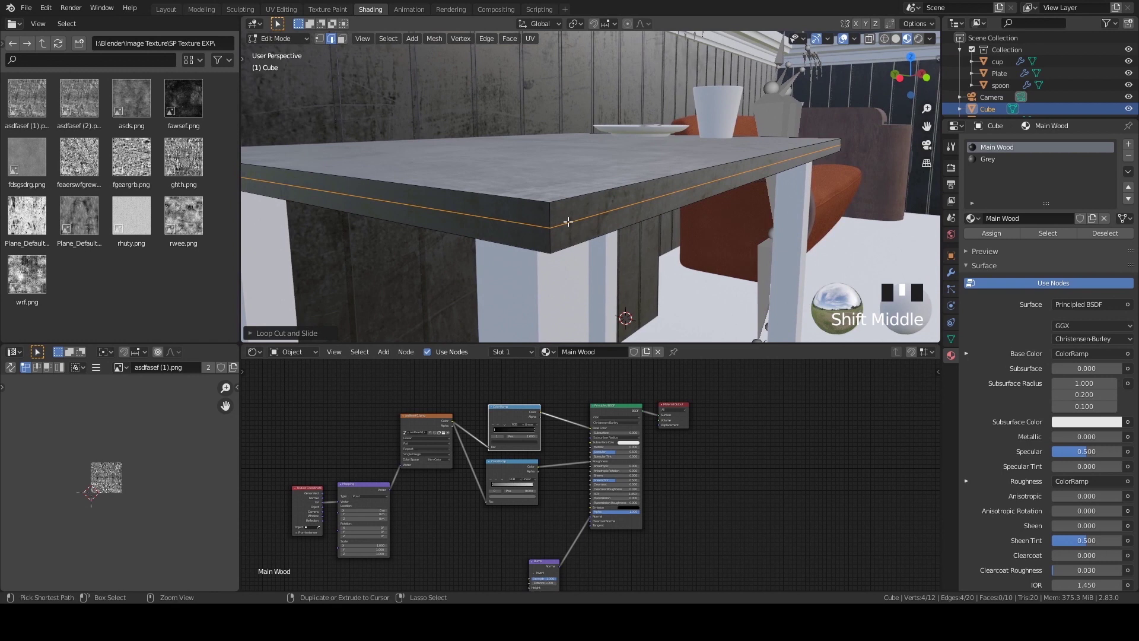
pyautogui.hotkey('ctrl', 'r')
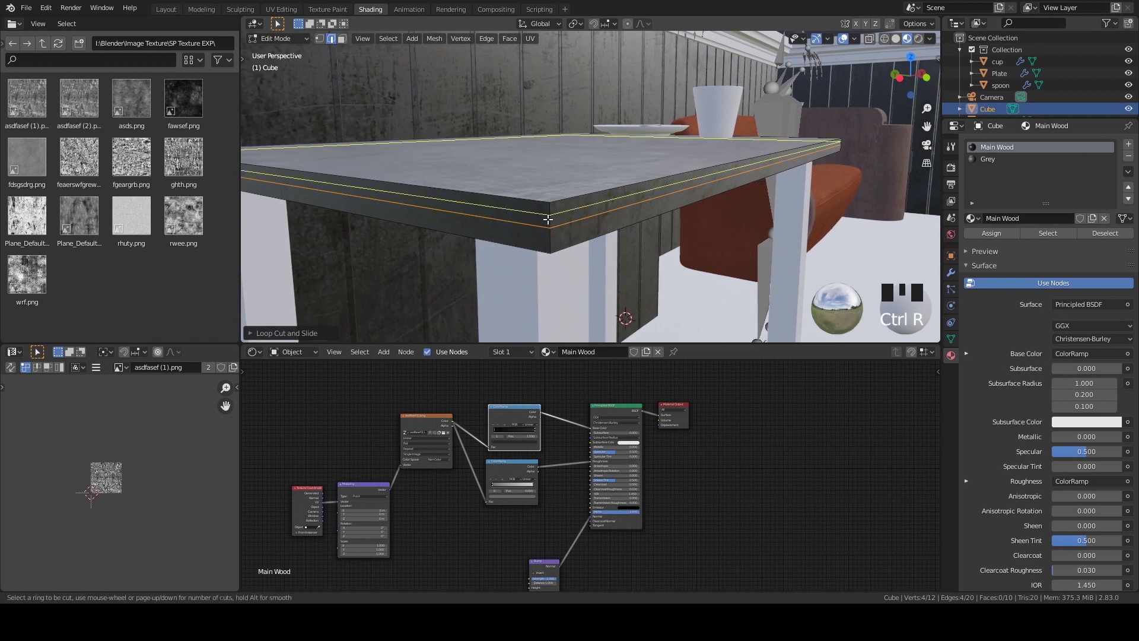
pyautogui.click(547, 216)
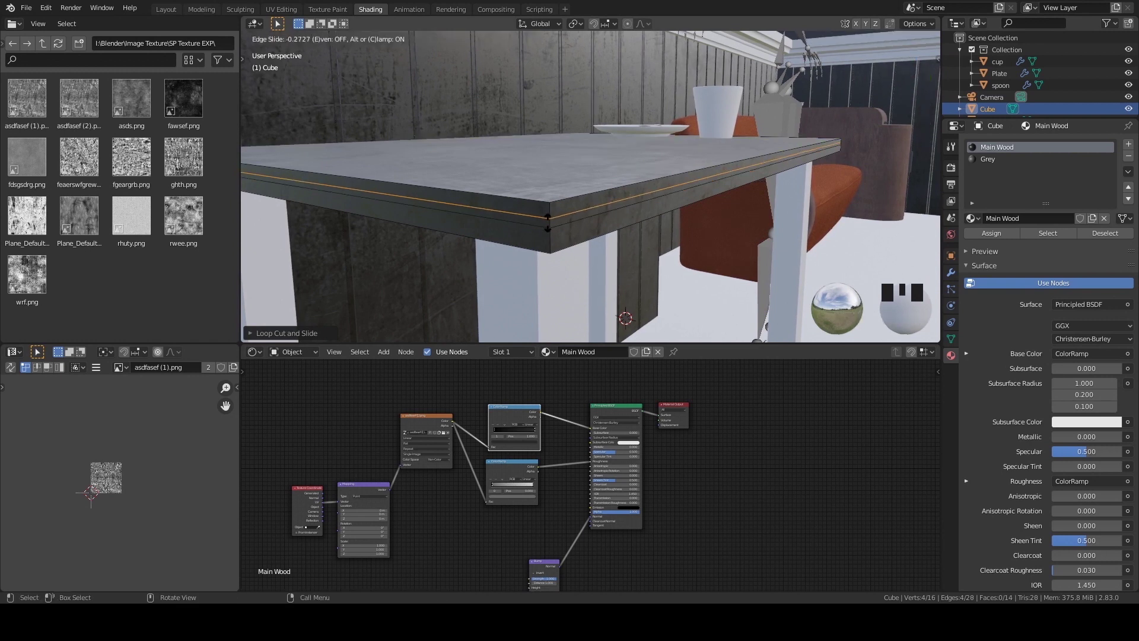
pyautogui.click(551, 224)
# Select the table top's upper face and adjoining rim faces, and scale them horizontally to about 0.96, excluding the Z axis
pyautogui.press('3')
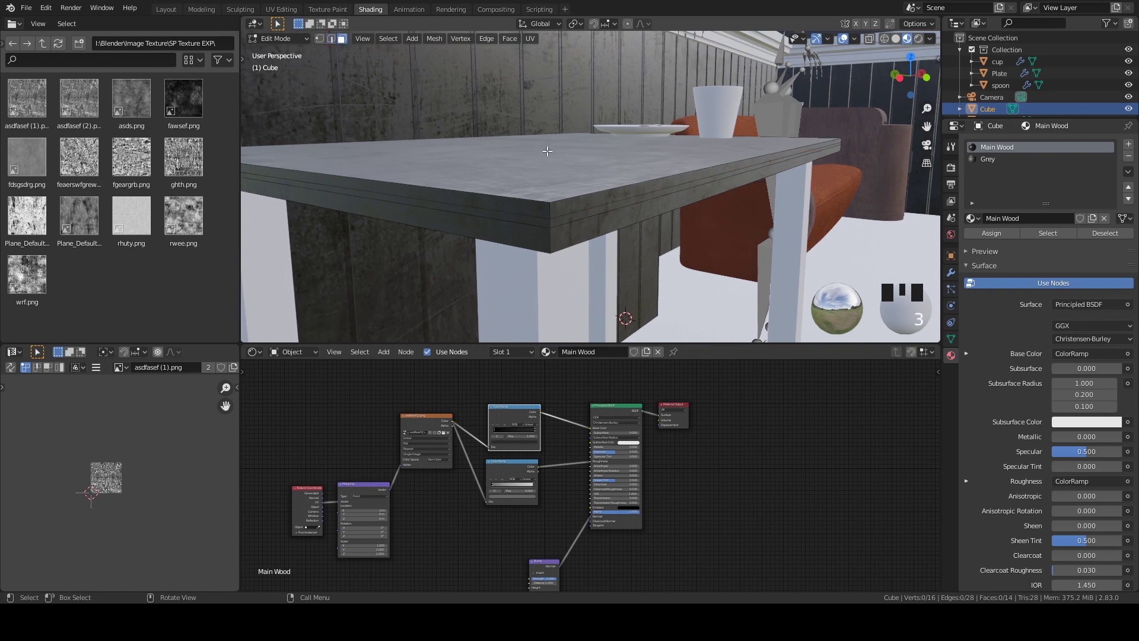
pyautogui.click(568, 161)
pyautogui.keyDown('shift'); pyautogui.moveTo(568, 161); pyautogui.dragTo(570, 163, button='middle'); pyautogui.keyUp('shift')
pyautogui.press('ctrl+KP_Add')
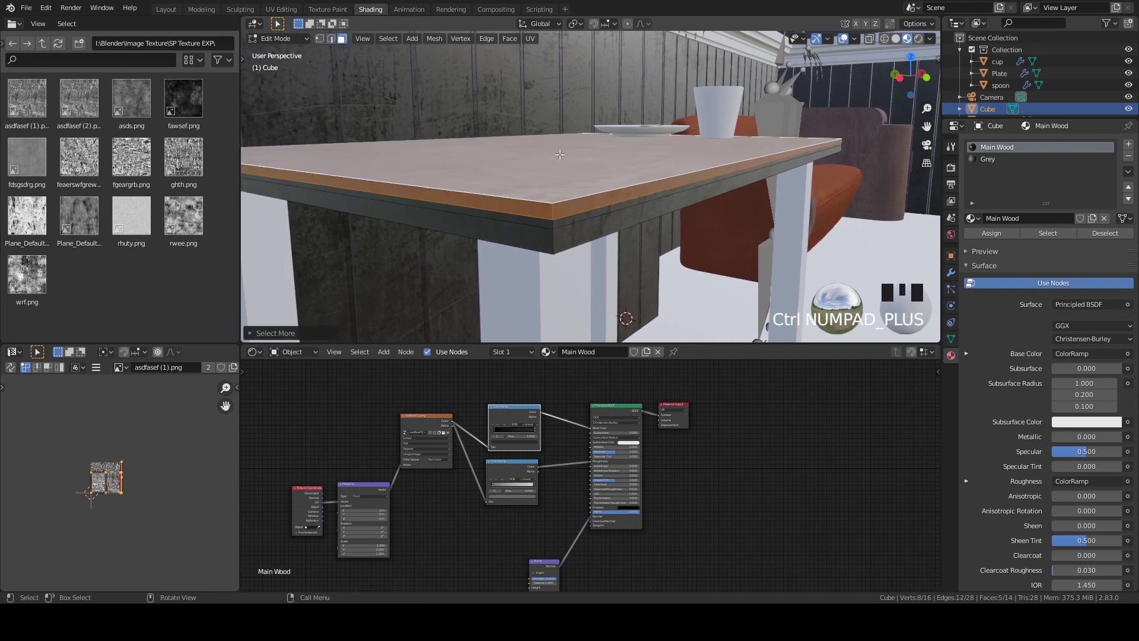
pyautogui.press('s')
pyautogui.hotkey('shift', 'z')
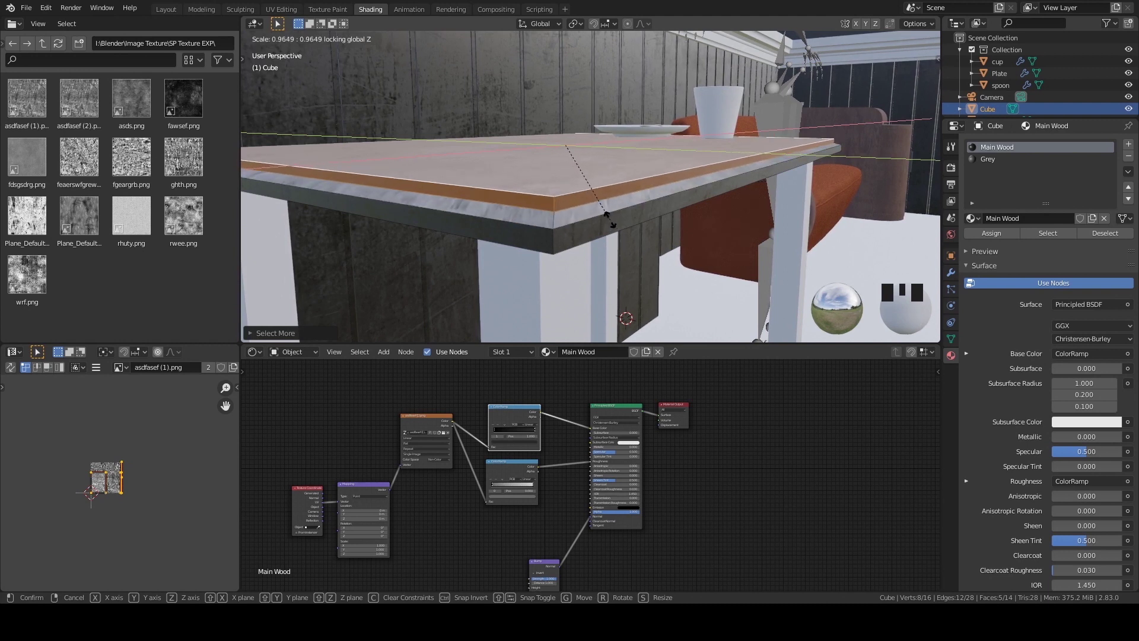
pyautogui.click(588, 212)
# Bevel the edge loop around the table top's inset rim with 5 segments, about 0.005 m wide
pyautogui.press('2')
pyautogui.keyDown('alt'); pyautogui.click(588, 211); pyautogui.keyUp('alt')
pyautogui.keyDown('shift'); pyautogui.moveTo(593, 214); pyautogui.dragTo(651, 240, button='middle'); pyautogui.keyUp('shift')
pyautogui.hotkey('ctrl', 'b')
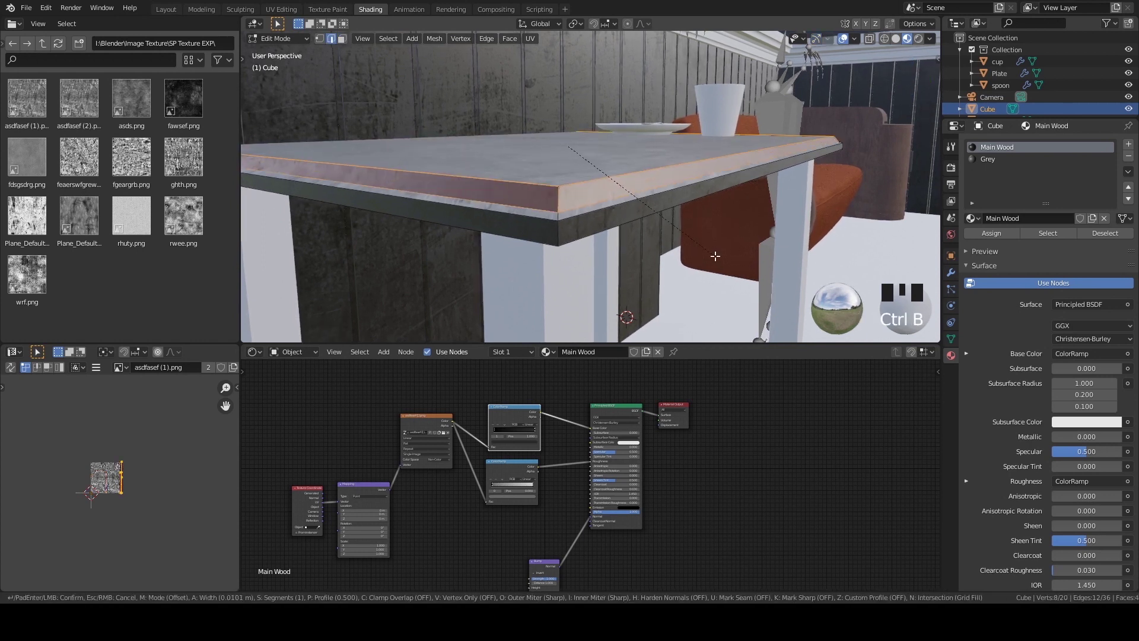
pyautogui.scroll(1, 697, 249)
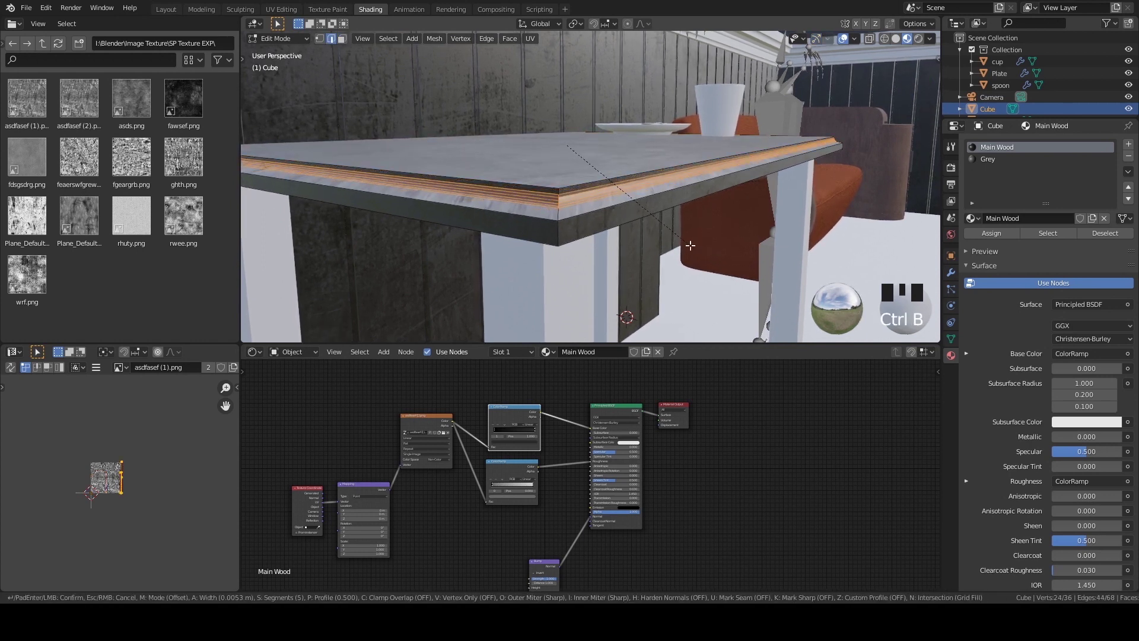
pyautogui.click(696, 248)
pyautogui.press('Tab')
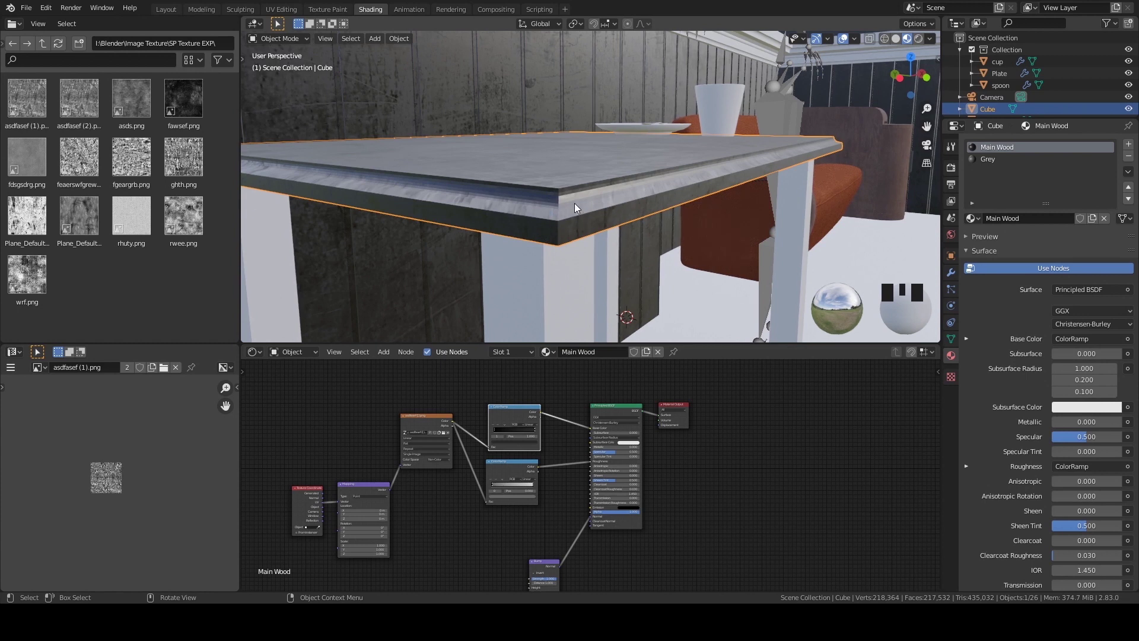
# Link the table top's materials to the four table legs and the wall trim
pyautogui.keyDown('shift'); pyautogui.moveTo(581, 202); pyautogui.dragTo(592, 176, button='middle'); pyautogui.keyUp('shift')
pyautogui.scroll(-2, 581, 191)
pyautogui.click(353, 248)
pyautogui.keyDown('shift'); pyautogui.click(586, 267); pyautogui.keyUp('shift')
pyautogui.keyDown('shift'); pyautogui.click(622, 252); pyautogui.keyUp('shift')
pyautogui.keyDown('shift'); pyautogui.click(768, 250); pyautogui.keyUp('shift')
pyautogui.keyDown('shift'); pyautogui.moveTo(768, 250); pyautogui.dragTo(650, 109, button='middle'); pyautogui.keyUp('shift')
pyautogui.keyDown('shift'); pyautogui.click(542, 102); pyautogui.keyUp('shift')
pyautogui.keyDown('shift'); pyautogui.moveTo(542, 102); pyautogui.dragTo(570, 76, button='middle'); pyautogui.keyUp('shift')
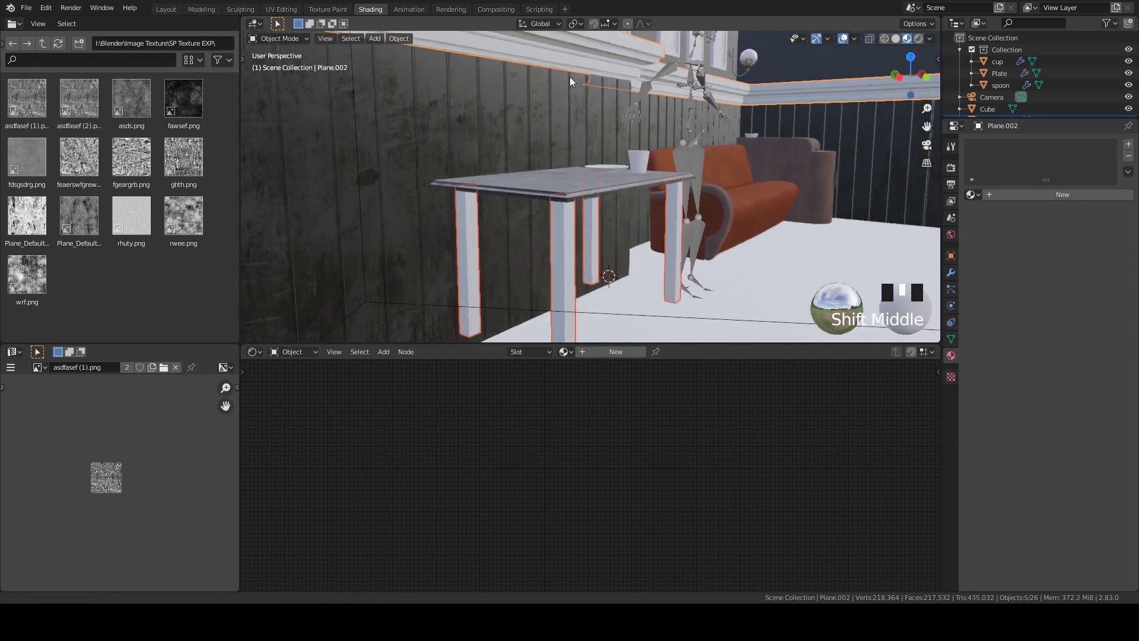
pyautogui.scroll(3, 619, 157)
pyautogui.keyDown('shift'); pyautogui.moveTo(618, 157); pyautogui.dragTo(528, 165, button='middle'); pyautogui.keyUp('shift')
pyautogui.keyDown('shift'); pyautogui.click(528, 166); pyautogui.keyUp('shift')
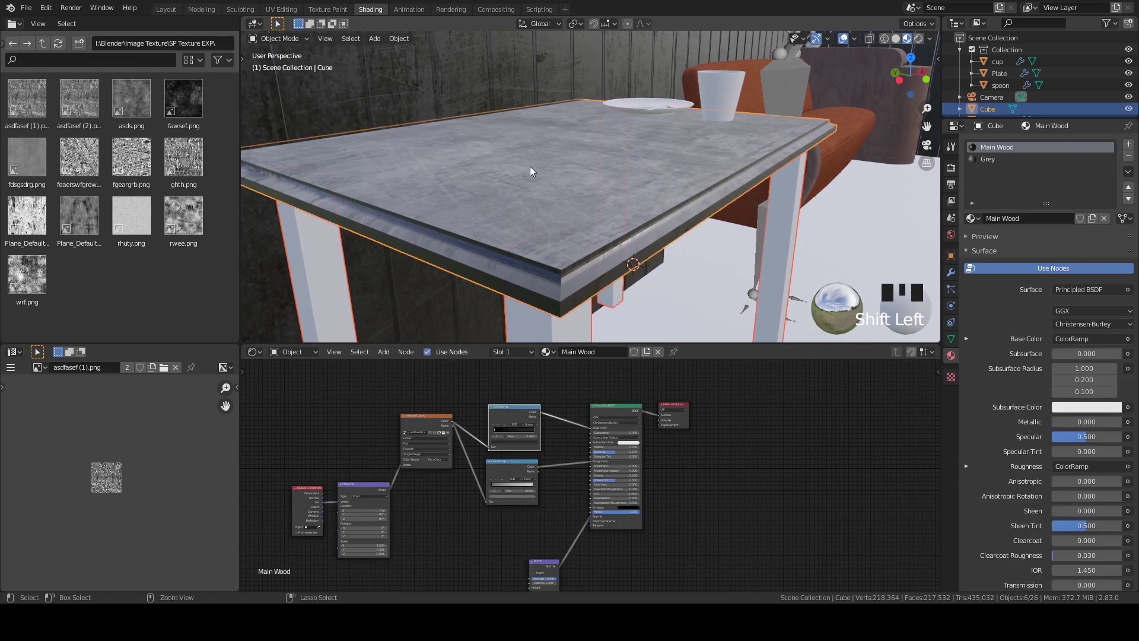
pyautogui.hotkey('ctrl', 'l')
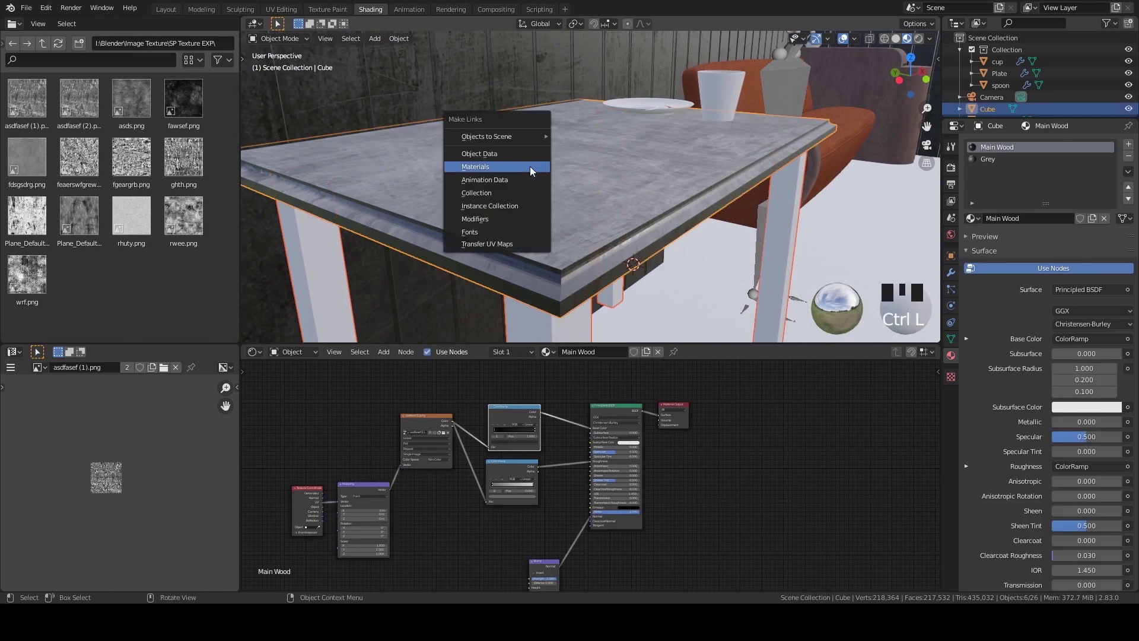
pyautogui.click(529, 166)
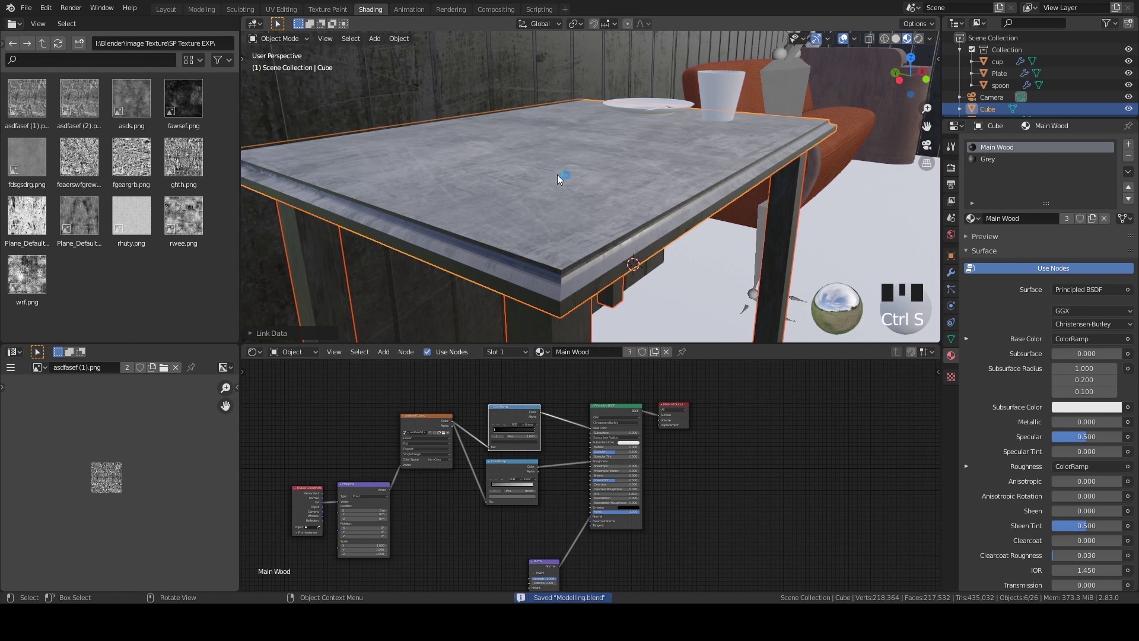
# Unwrap all faces of the wall trim with Smart UV Project at a 66° angle limit
pyautogui.scroll(-8, 557, 175)
pyautogui.keyDown('shift'); pyautogui.moveTo(550, 171); pyautogui.dragTo(624, 173, button='middle'); pyautogui.keyUp('shift')
pyautogui.click(619, 184)
pyautogui.press('Tab')
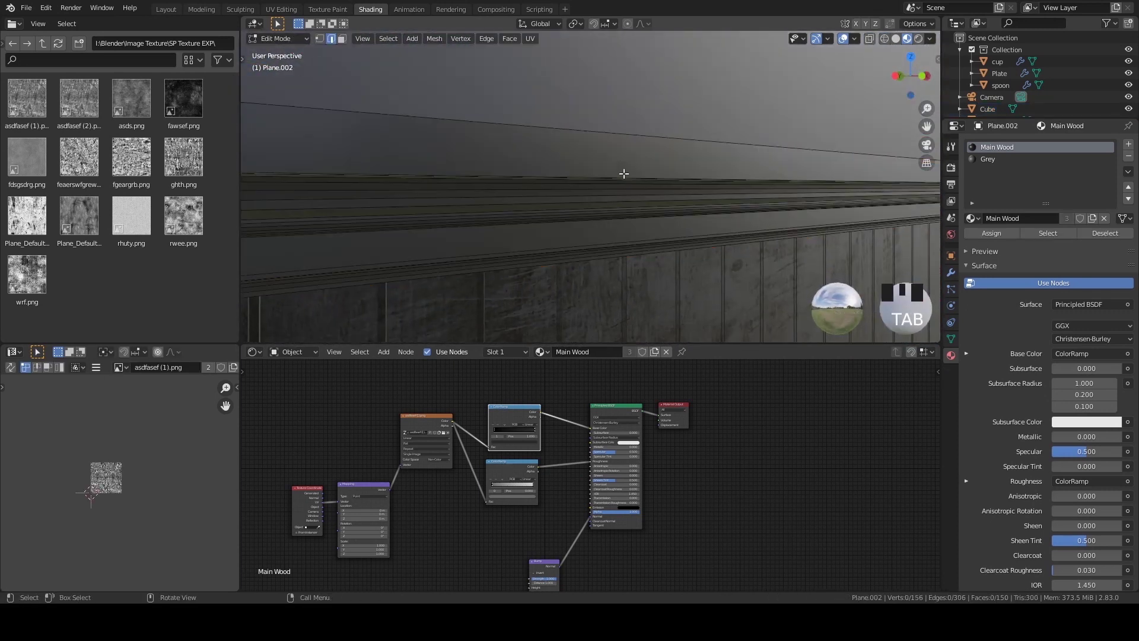
pyautogui.scroll(-3, 624, 173)
pyautogui.press('a')
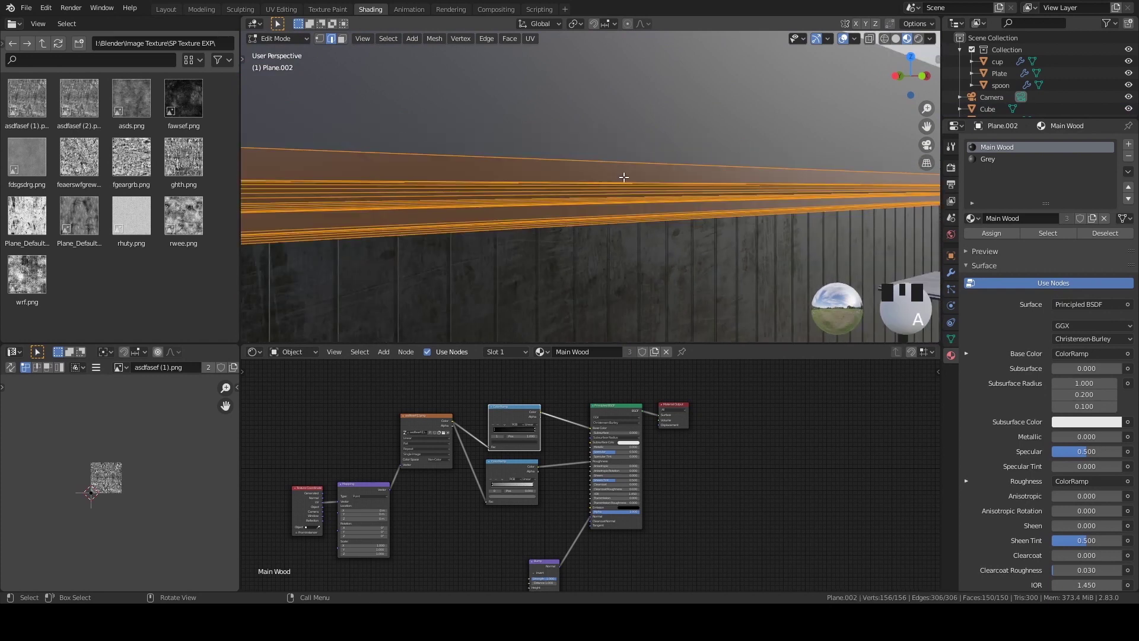
pyautogui.press('u')
pyautogui.click(624, 177)
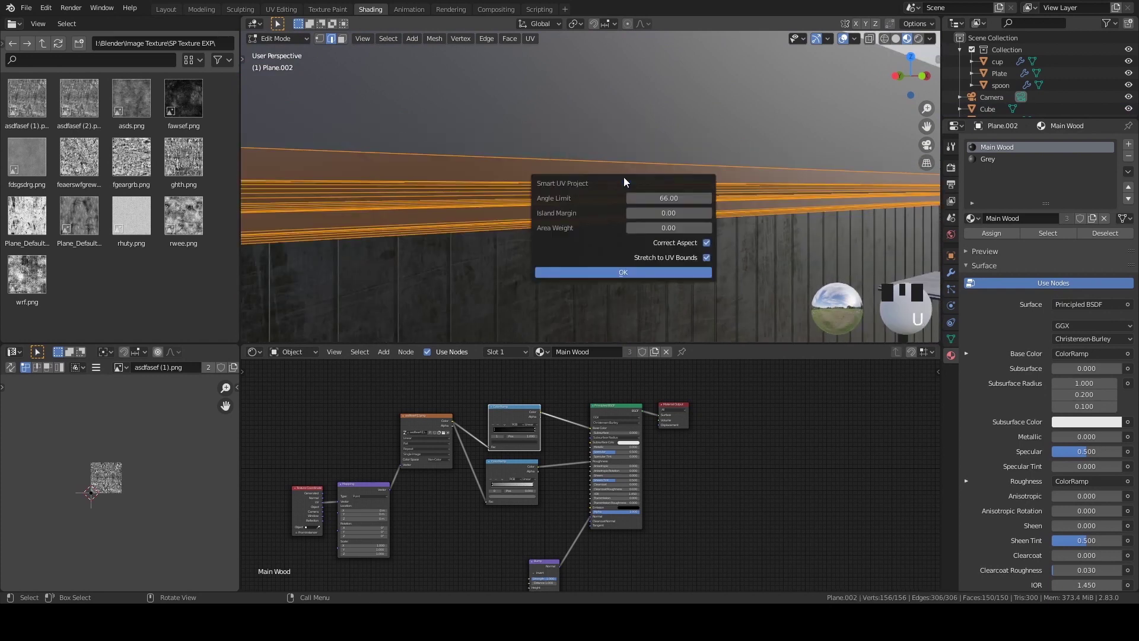
pyautogui.click(607, 267)
pyautogui.moveTo(659, 185)
pyautogui.mouseDown(button='middle')
pyautogui.moveTo(649, 219)
pyautogui.moveTo(656, 204)
pyautogui.mouseUp(button='middle')
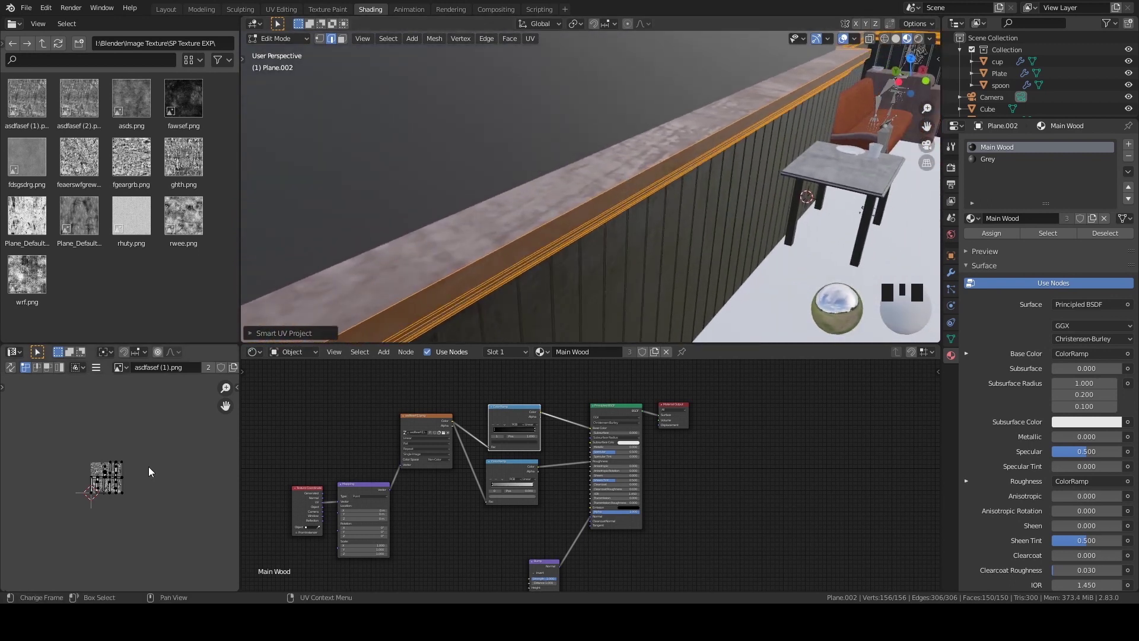
# Scale all of the wall trim's UV islands up about 5.9 times and check the room through the camera
pyautogui.press('a')
pyautogui.press('s')
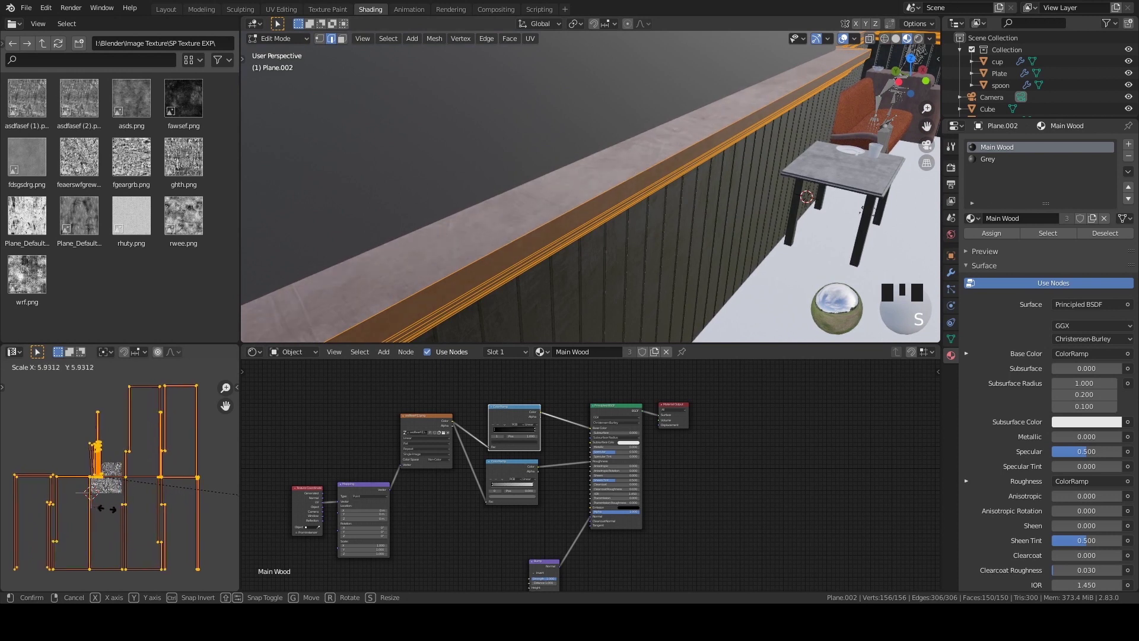
pyautogui.click(106, 508)
pyautogui.press('Tab')
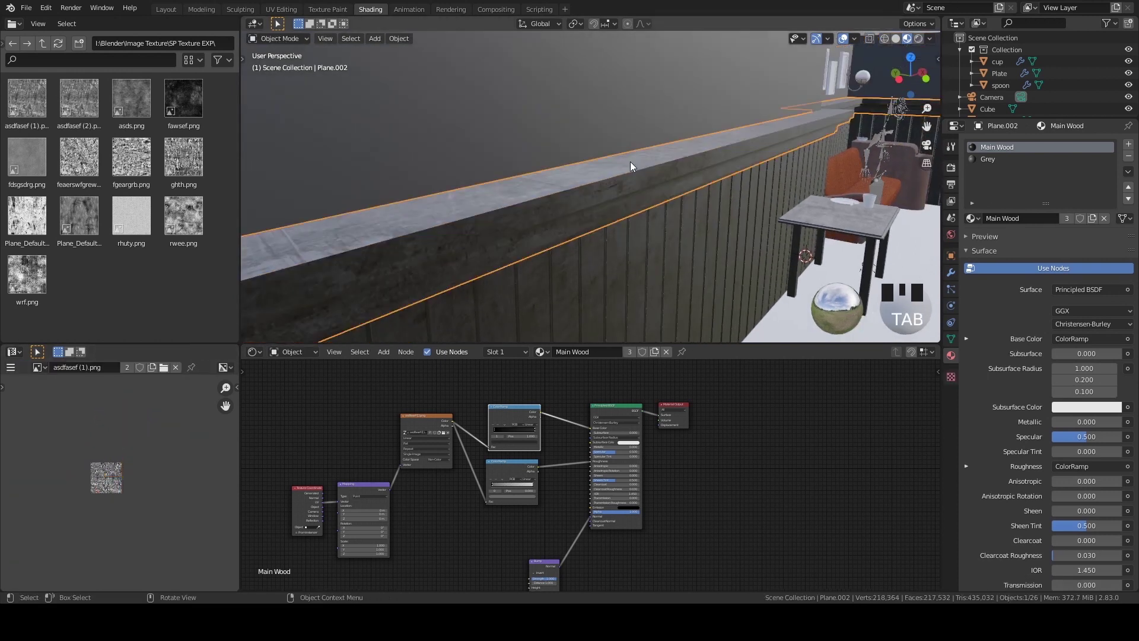
pyautogui.moveTo(731, 185); pyautogui.dragTo(660, 161, button='middle')
pyautogui.press('KP_0')
pyautogui.scroll(-5, 697, 145)
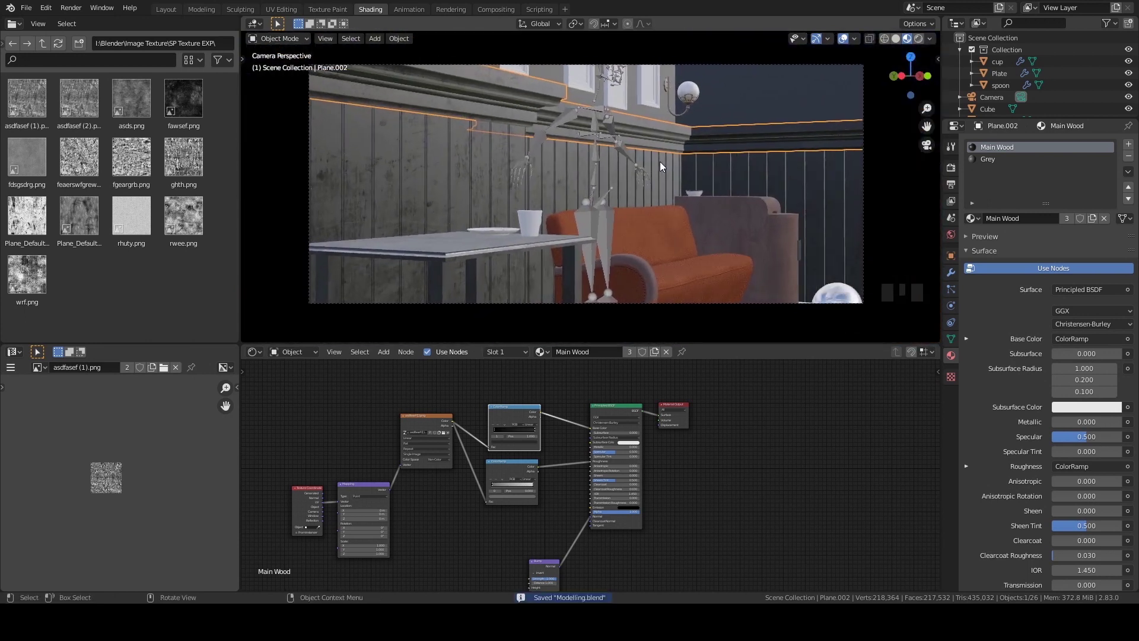
# Give the picture frame nearest the wall lamp a new material with a near-black base color, value about 0.065
pyautogui.moveTo(653, 107); pyautogui.dragTo(674, 249, button='middle')
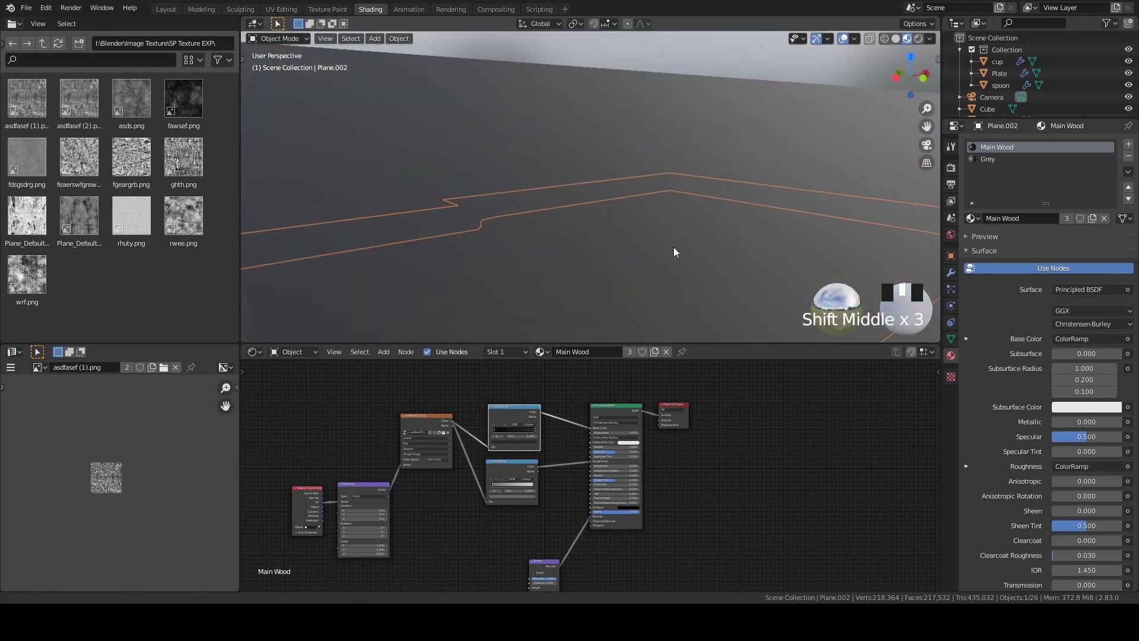
pyautogui.scroll(-3, 613, 135)
pyautogui.keyDown('shift'); pyautogui.moveTo(614, 131); pyautogui.dragTo(712, 148, button='middle'); pyautogui.keyUp('shift')
pyautogui.scroll(2, 667, 130)
pyautogui.click(695, 122)
pyautogui.click(1013, 196)
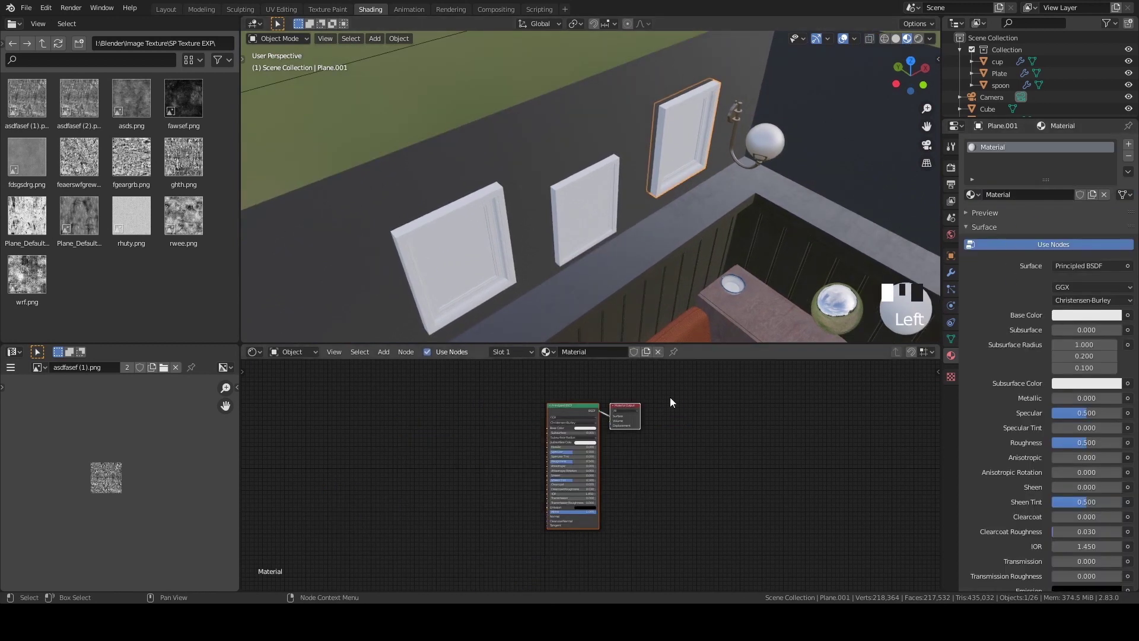
pyautogui.scroll(7, 631, 425)
pyautogui.click(643, 462)
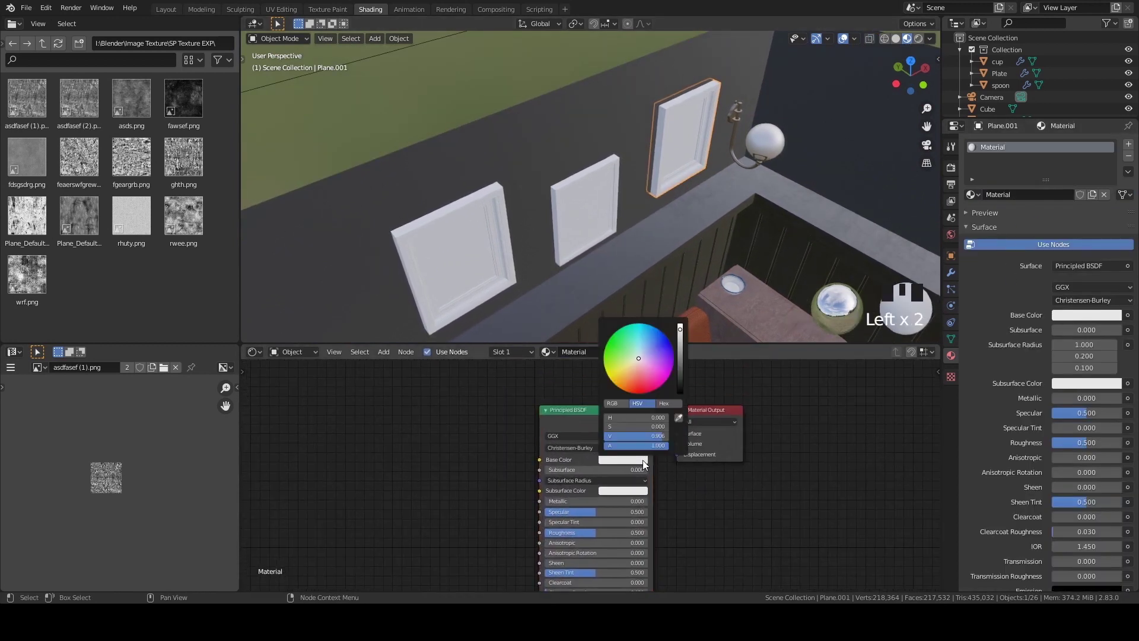
pyautogui.moveTo(681, 372); pyautogui.dragTo(680, 387)
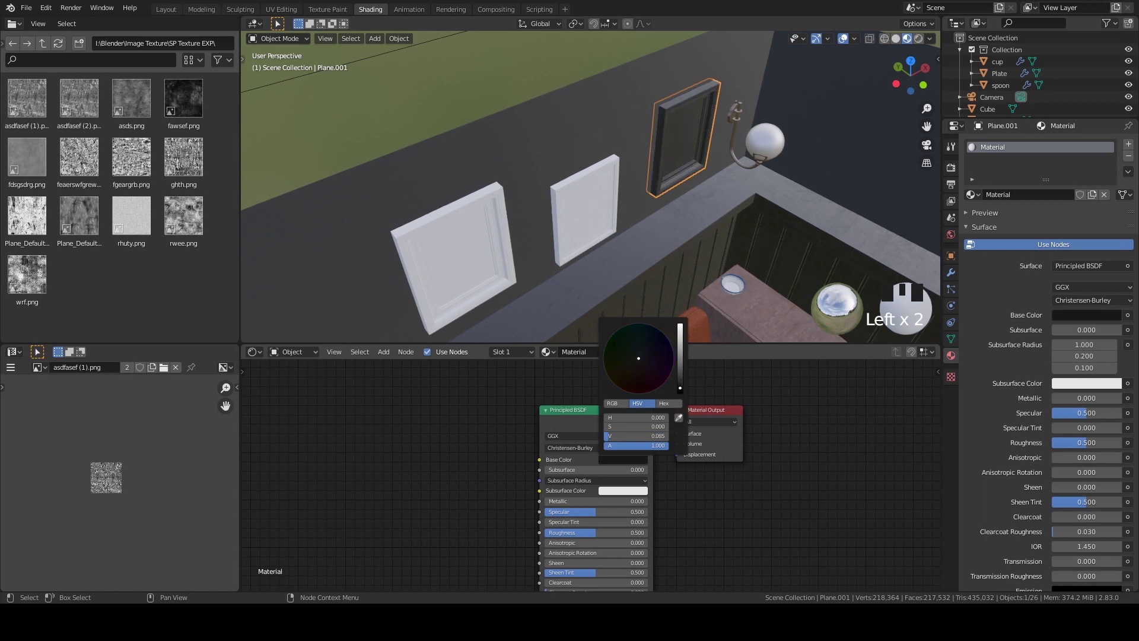
# Assign a new second material to the inner picture face of the frame nearest the wall lamp
pyautogui.moveTo(674, 203); pyautogui.dragTo(1125, 155, button='middle')
pyautogui.press('Tab')
pyautogui.click(666, 152)
pyautogui.press('3')
pyautogui.click(666, 156)
pyautogui.click(1128, 145)
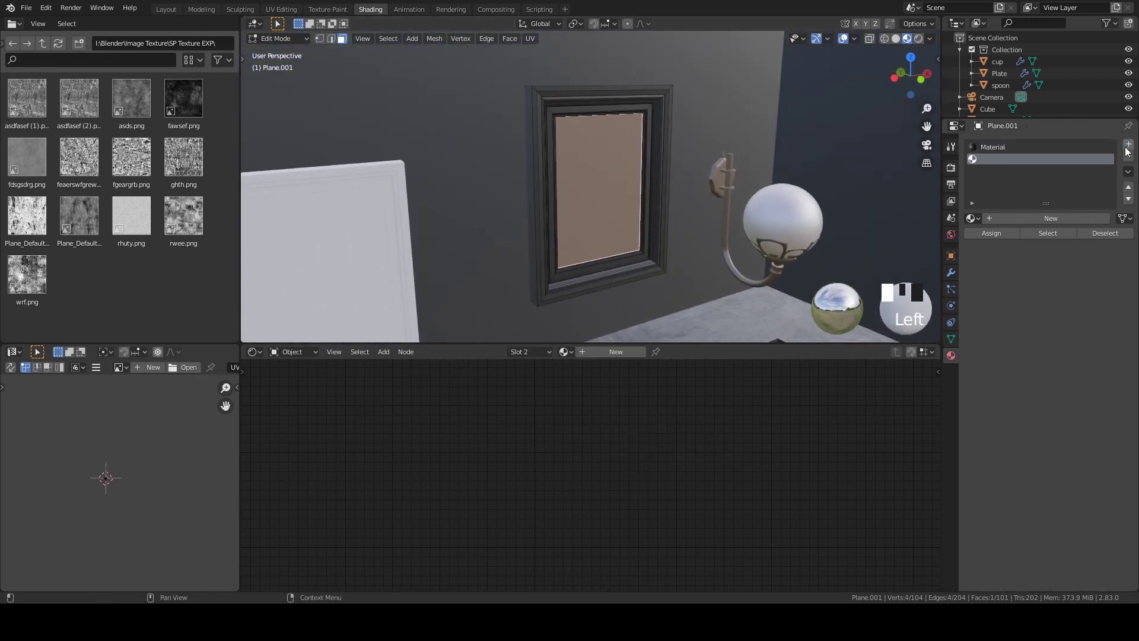
pyautogui.click(1045, 222)
pyautogui.click(1018, 229)
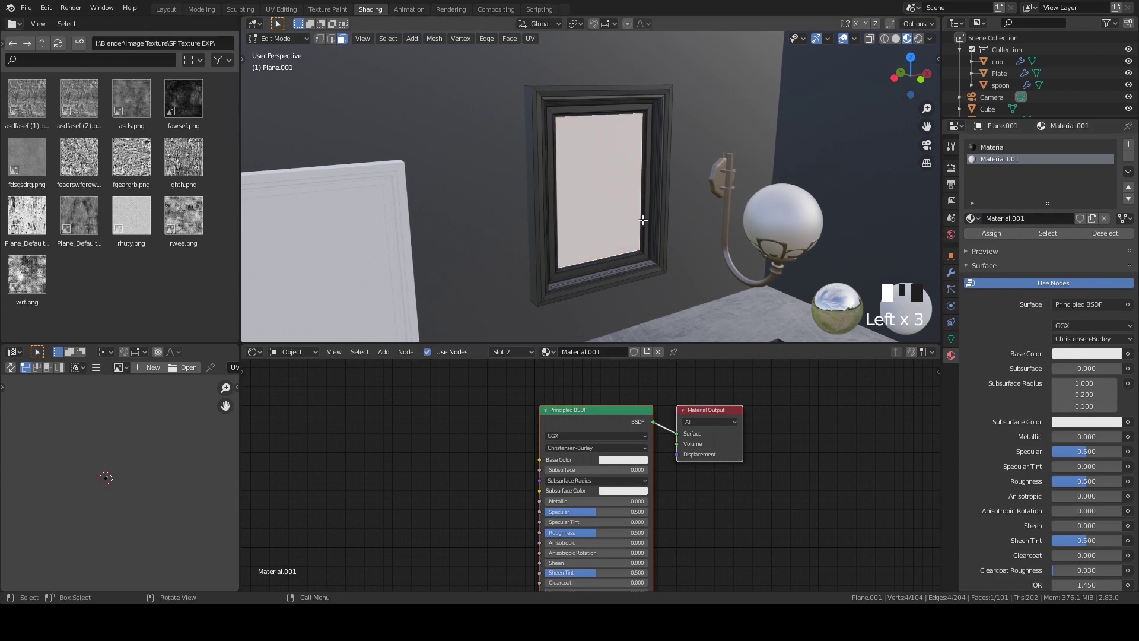
# Set the picture face material's base color to a dark grey with a value of 0.260
pyautogui.moveTo(831, 284); pyautogui.dragTo(742, 333, button='middle')
pyautogui.click(631, 460)
pyautogui.moveTo(682, 335); pyautogui.dragTo(680, 386)
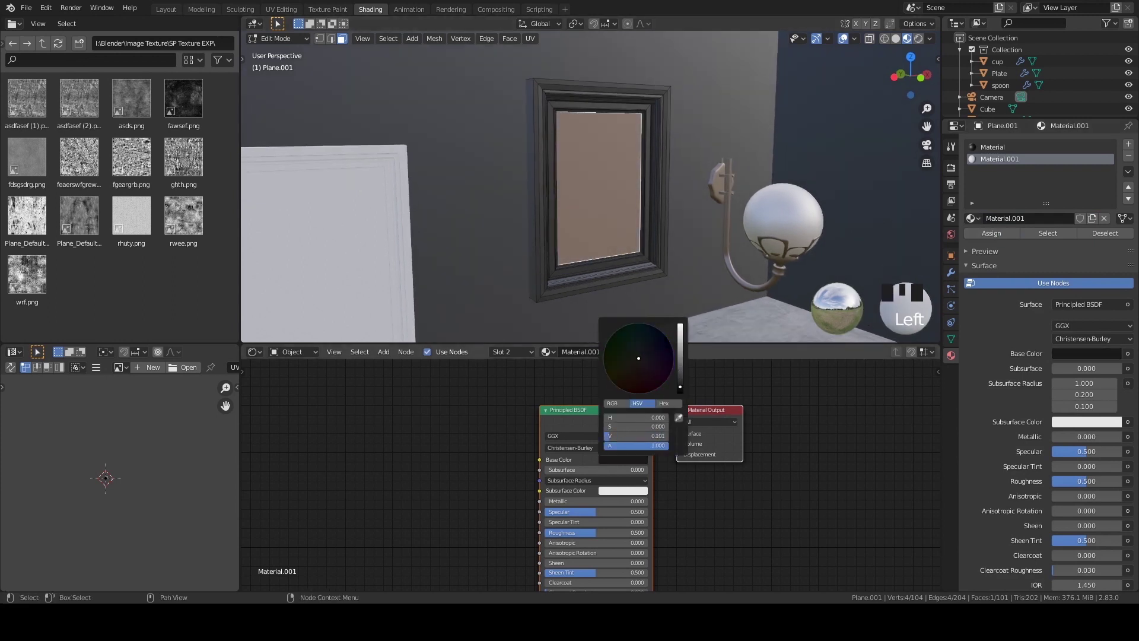
pyautogui.press('Tab')
pyautogui.moveTo(598, 154); pyautogui.dragTo(567, 142, button='middle')
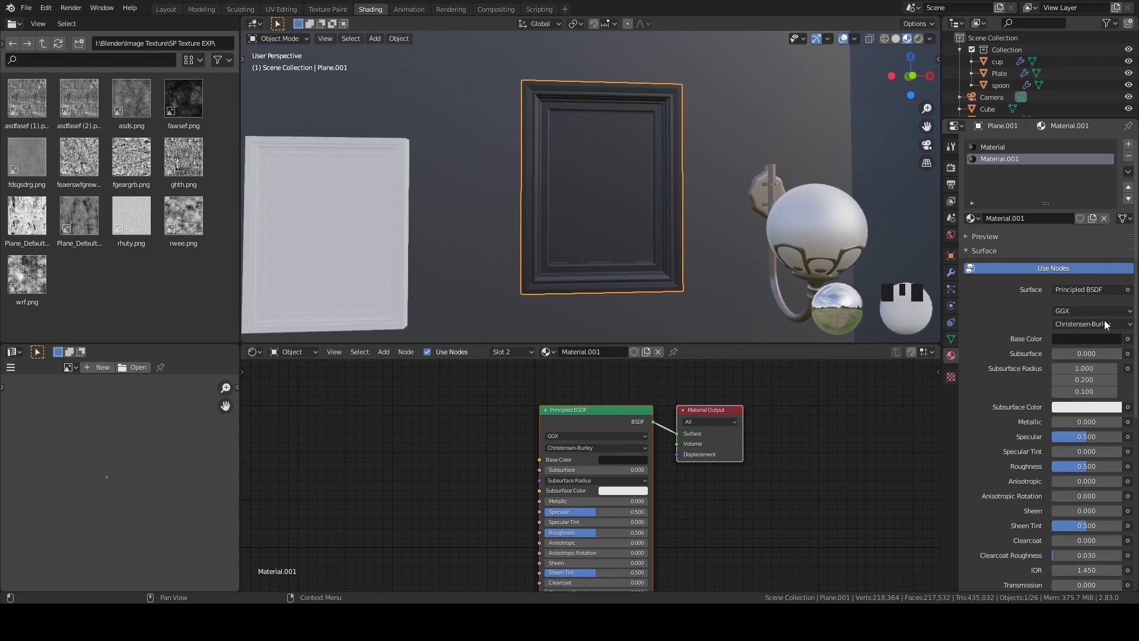
pyautogui.click(1089, 338)
pyautogui.scroll(6, 1088, 336)
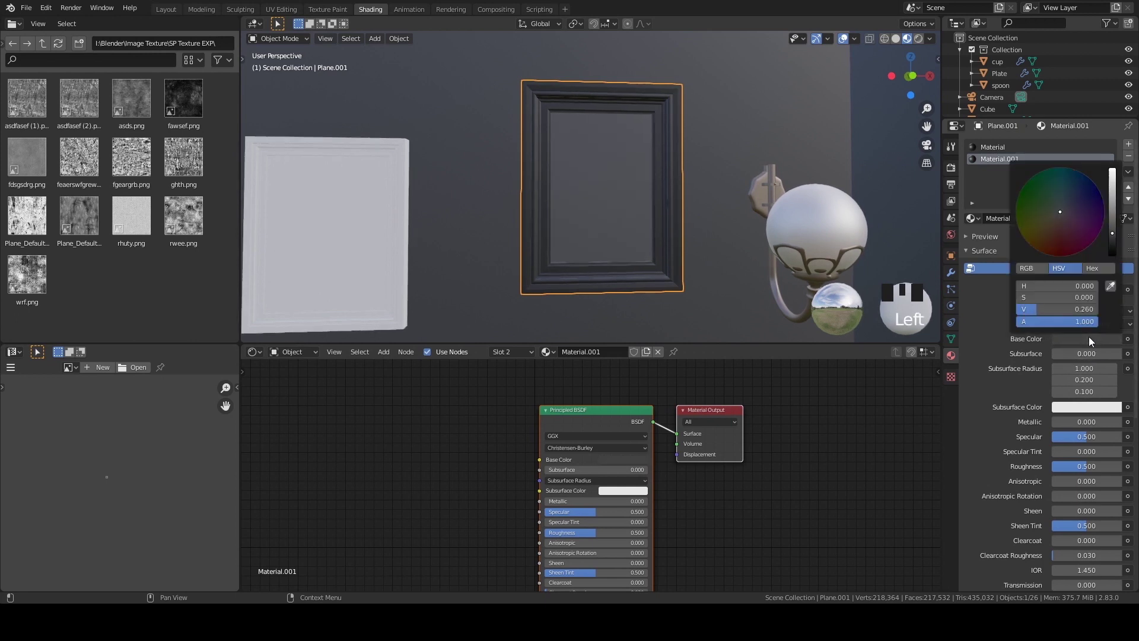
# Link the finished frame's materials to the other three picture frames on the wall
pyautogui.keyDown('shift'); pyautogui.moveTo(587, 259); pyautogui.dragTo(762, 231, button='middle'); pyautogui.keyUp('shift')
pyautogui.click(560, 158)
pyautogui.moveTo(595, 187)
pyautogui.keyDown('ctrl'); pyautogui.mouseDown(button='middle')
pyautogui.moveTo(535, 187)
pyautogui.moveTo(597, 191)
pyautogui.mouseUp(button='middle'); pyautogui.keyUp('ctrl')
pyautogui.keyDown('shift'); pyautogui.click(565, 205); pyautogui.keyUp('shift')
pyautogui.keyDown('shift'); pyautogui.click(330, 162); pyautogui.keyUp('shift')
pyautogui.keyDown('shift'); pyautogui.moveTo(330, 162); pyautogui.dragTo(515, 164, button='middle'); pyautogui.keyUp('shift')
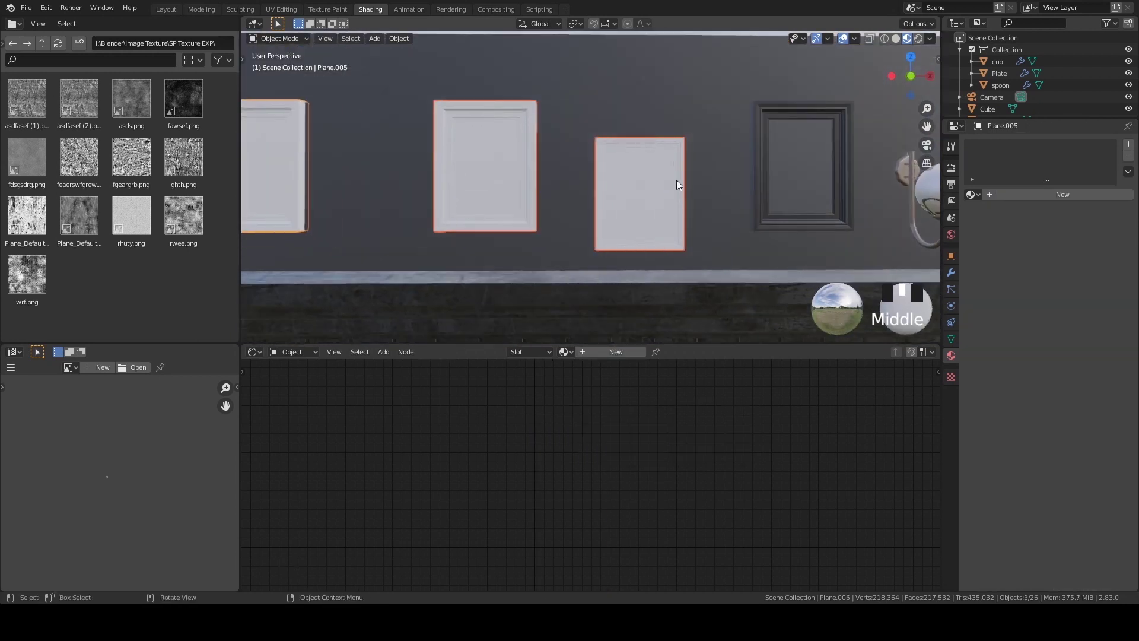
pyautogui.keyDown('shift'); pyautogui.click(767, 135); pyautogui.keyUp('shift')
pyautogui.keyDown('shift'); pyautogui.moveTo(767, 144); pyautogui.dragTo(772, 151, button='middle'); pyautogui.keyUp('shift')
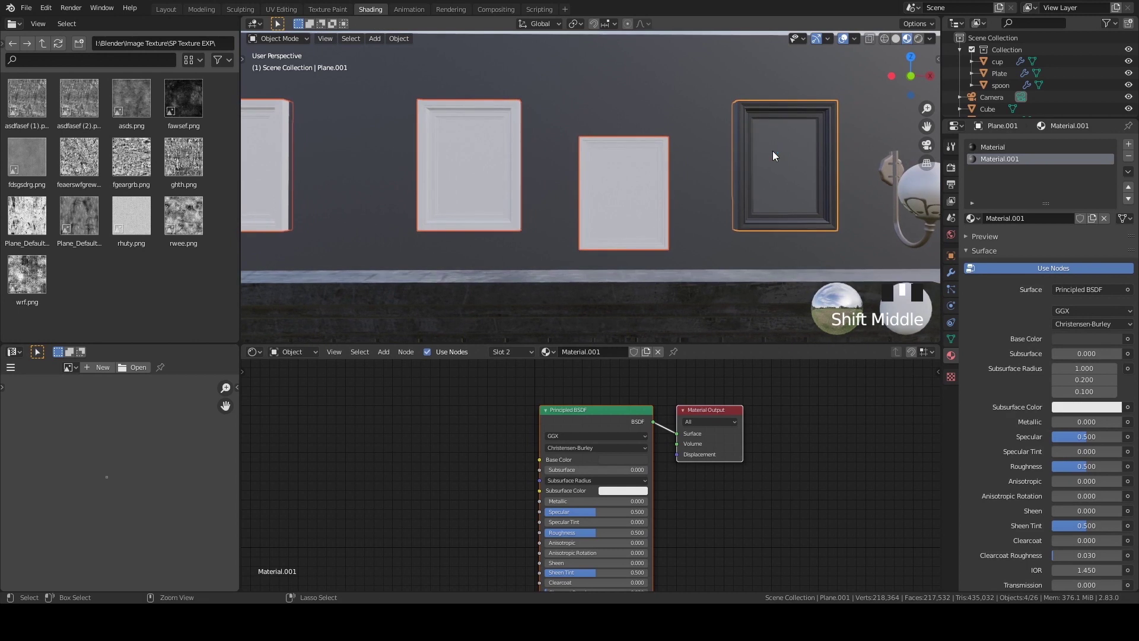
pyautogui.hotkey('ctrl', 'l')
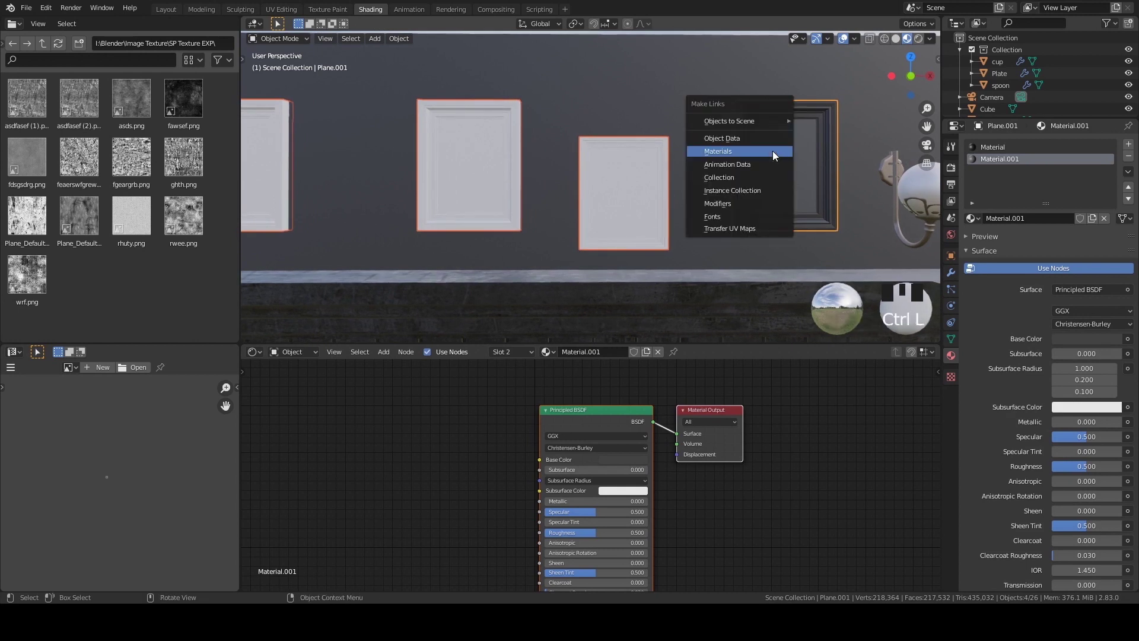
pyautogui.click(772, 151)
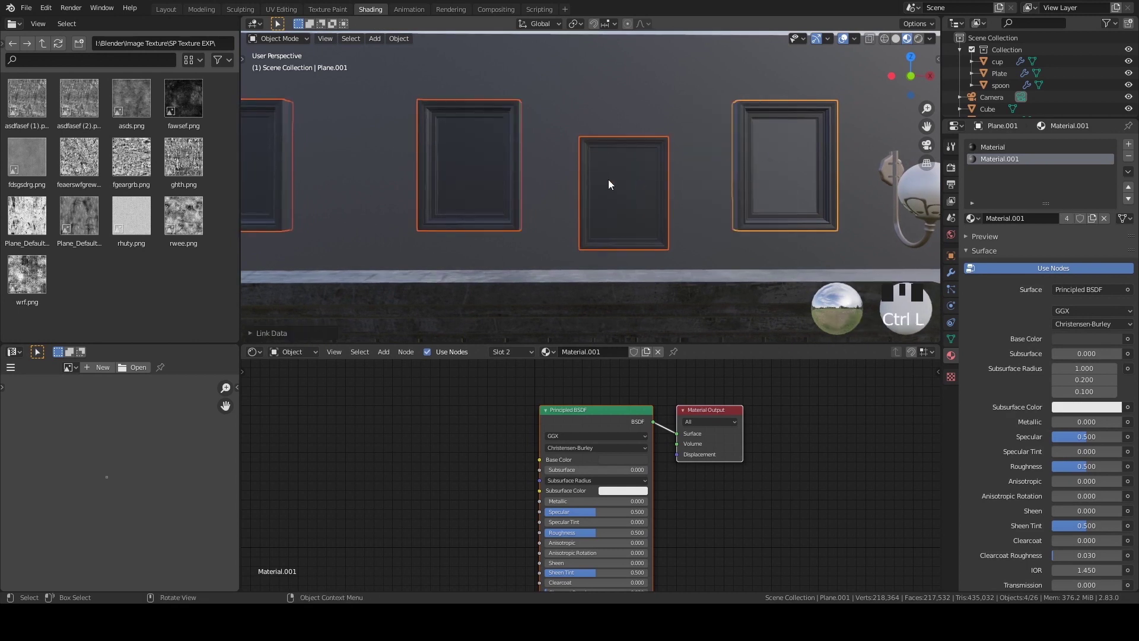
# Assign Material.001 to the inner picture faces of the other three frames
pyautogui.press('Tab')
pyautogui.click(623, 196)
pyautogui.keyDown('shift'); pyautogui.click(459, 158); pyautogui.keyUp('shift')
pyautogui.keyDown('shift'); pyautogui.moveTo(459, 158); pyautogui.dragTo(534, 159, button='middle'); pyautogui.keyUp('shift')
pyautogui.keyDown('shift'); pyautogui.click(335, 172); pyautogui.keyUp('shift')
pyautogui.click(1000, 159)
pyautogui.click(991, 233)
pyautogui.press('Tab')
pyautogui.keyDown('ctrl'); pyautogui.moveTo(603, 191); pyautogui.dragTo(613, 216, button='middle'); pyautogui.keyUp('ctrl')
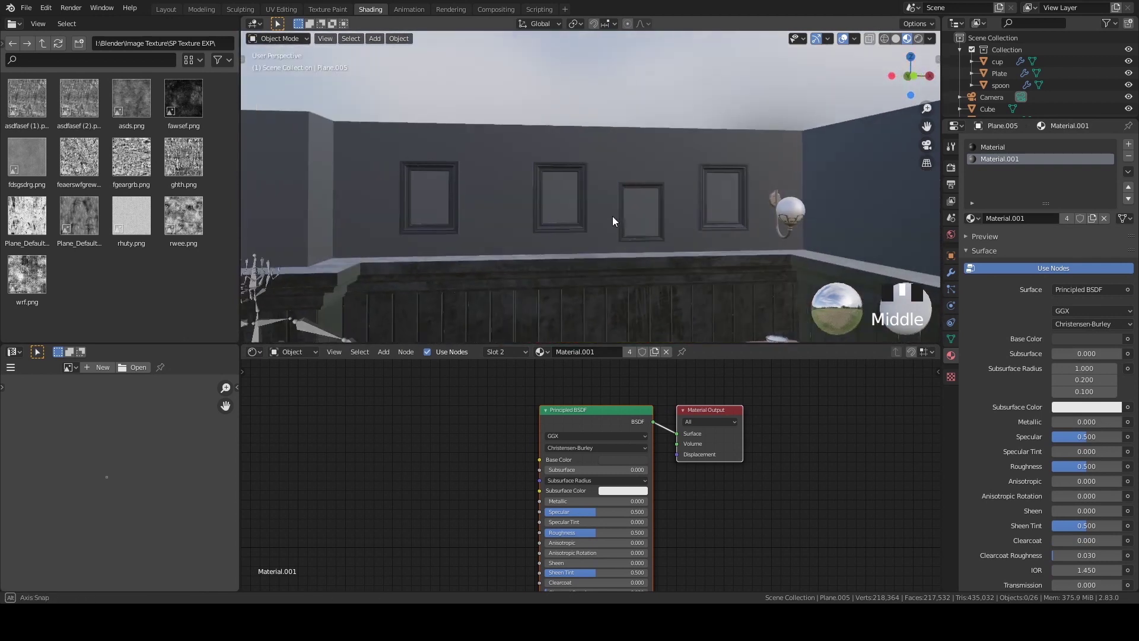
# Rename the frames' two materials as Frame and Picture
pyautogui.click(1002, 149)
pyautogui.click(999, 148)
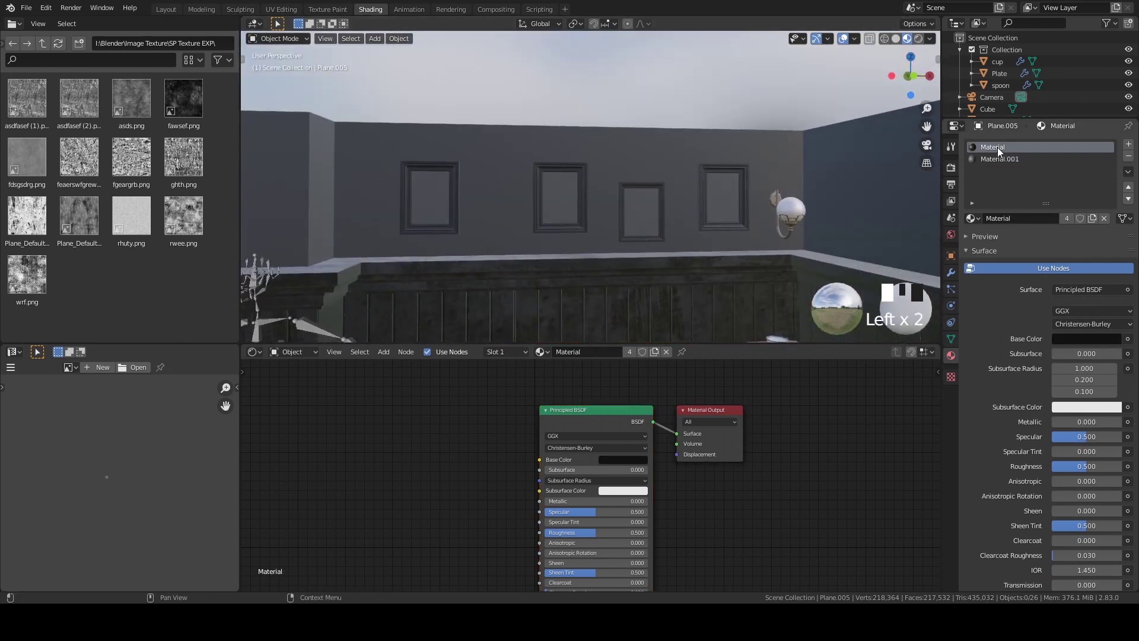
pyautogui.write('F')
pyautogui.write('rame')
pyautogui.press('Return')
pyautogui.doubleClick(1003, 159)
pyautogui.write('Picture')
pyautogui.press('Return')
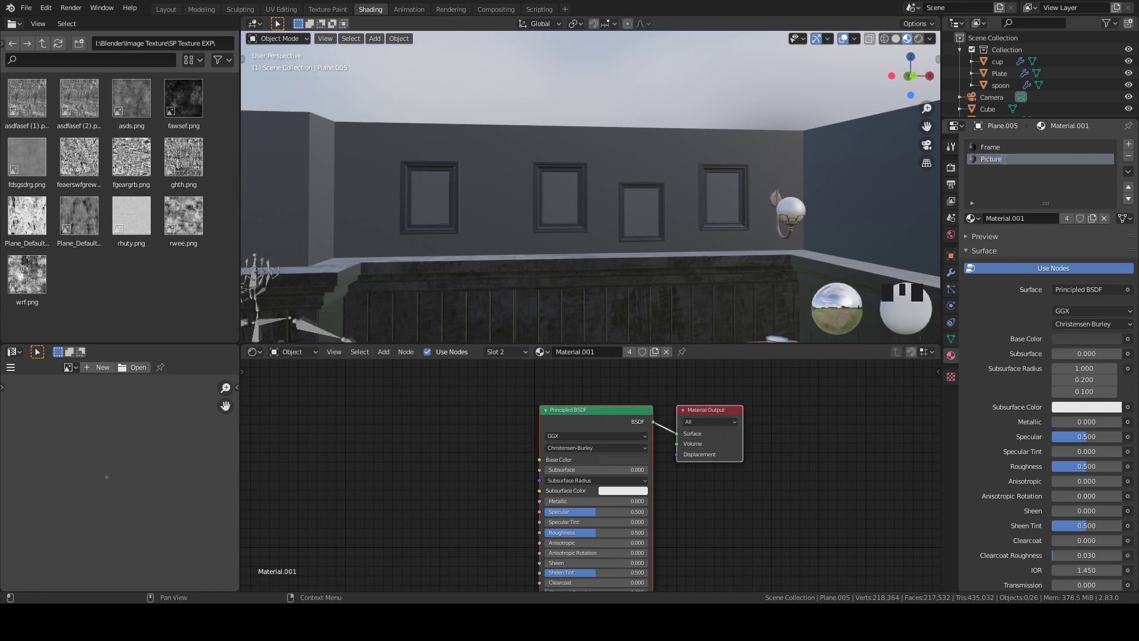
# View the scene through the camera and create a new material for the cup on the table
pyautogui.scroll(-4, 514, 227)
pyautogui.press('KP_0')
pyautogui.click(454, 407)
pyautogui.click(530, 222)
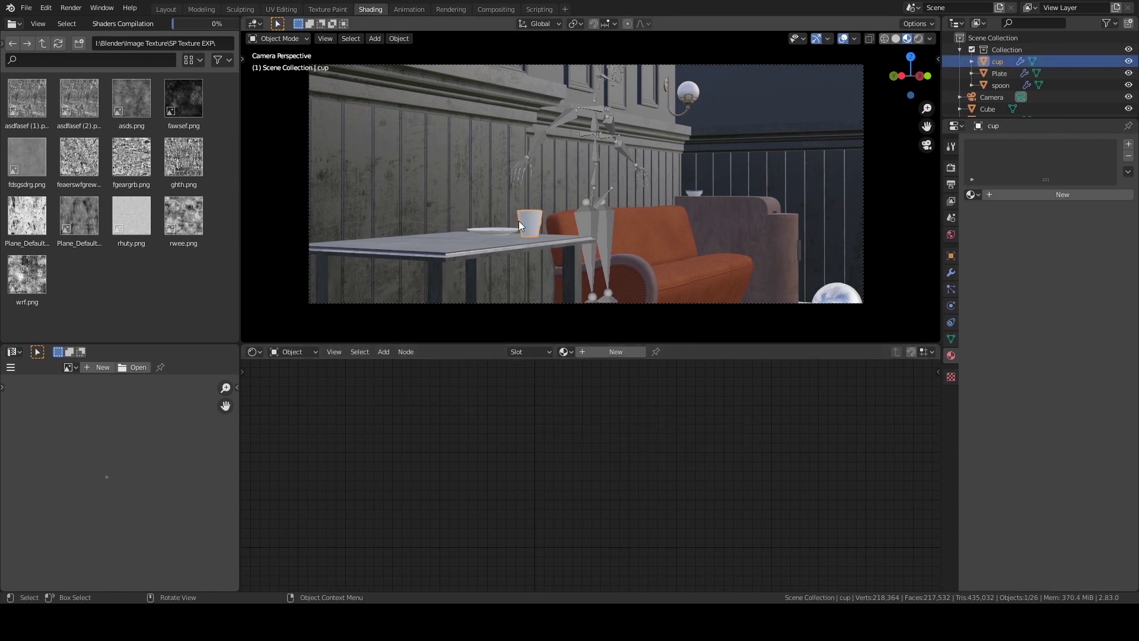
pyautogui.click(617, 353)
pyautogui.moveTo(448, 479); pyautogui.dragTo(467, 455, button='middle')
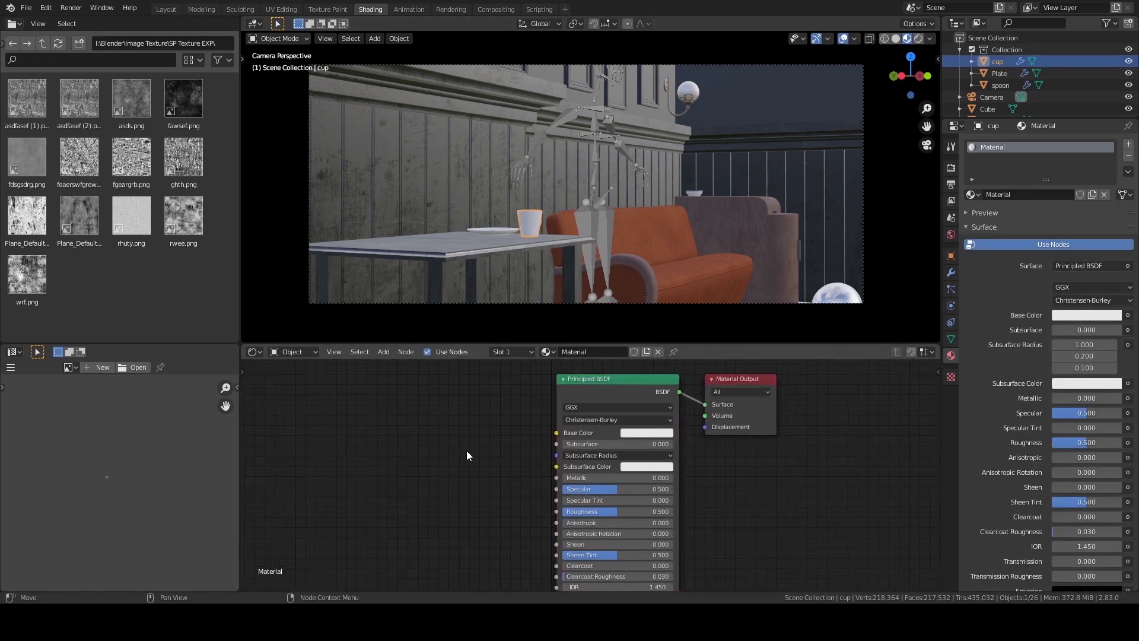
# Set the cup material's base color to a strong red and its roughness to about 0.091
pyautogui.scroll(1, 475, 457)
pyautogui.click(652, 431)
pyautogui.click(671, 330)
pyautogui.moveTo(671, 330); pyautogui.dragTo(665, 346)
pyautogui.moveTo(727, 276)
pyautogui.mouseDown()
pyautogui.moveTo(725, 296)
pyautogui.moveTo(725, 270)
pyautogui.moveTo(725, 285)
pyautogui.mouseUp()
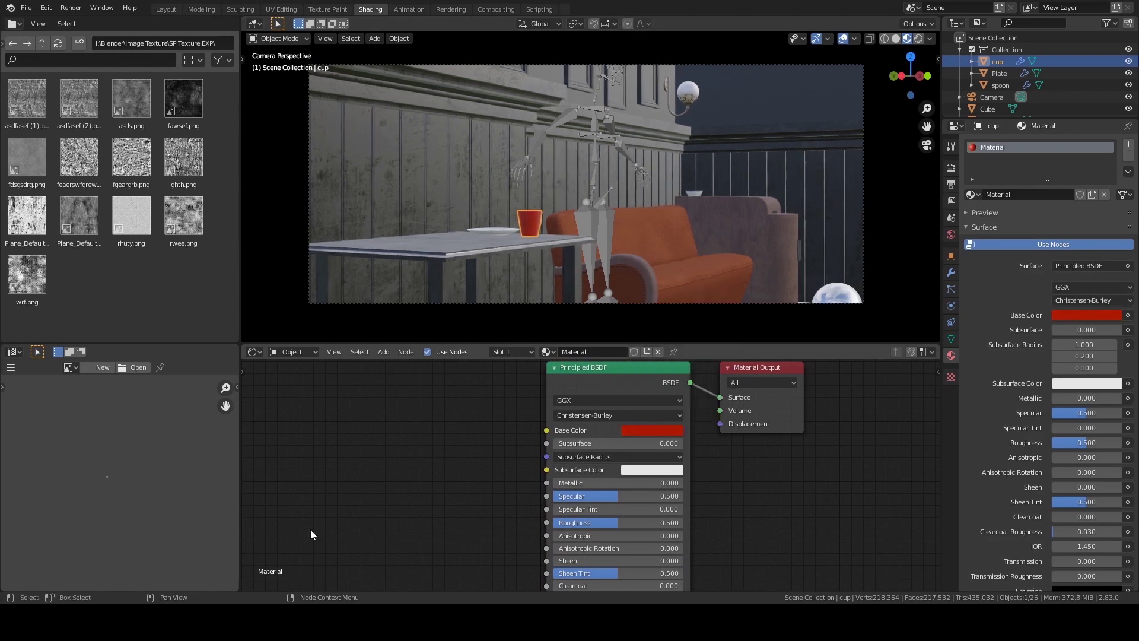
pyautogui.moveTo(604, 523); pyautogui.dragTo(565, 522)
# Link the cup's red material to the plate
pyautogui.moveTo(507, 229)
pyautogui.mouseDown(button='middle')
pyautogui.moveTo(510, 255)
pyautogui.moveTo(483, 244)
pyautogui.moveTo(525, 240)
pyautogui.mouseUp(button='middle')
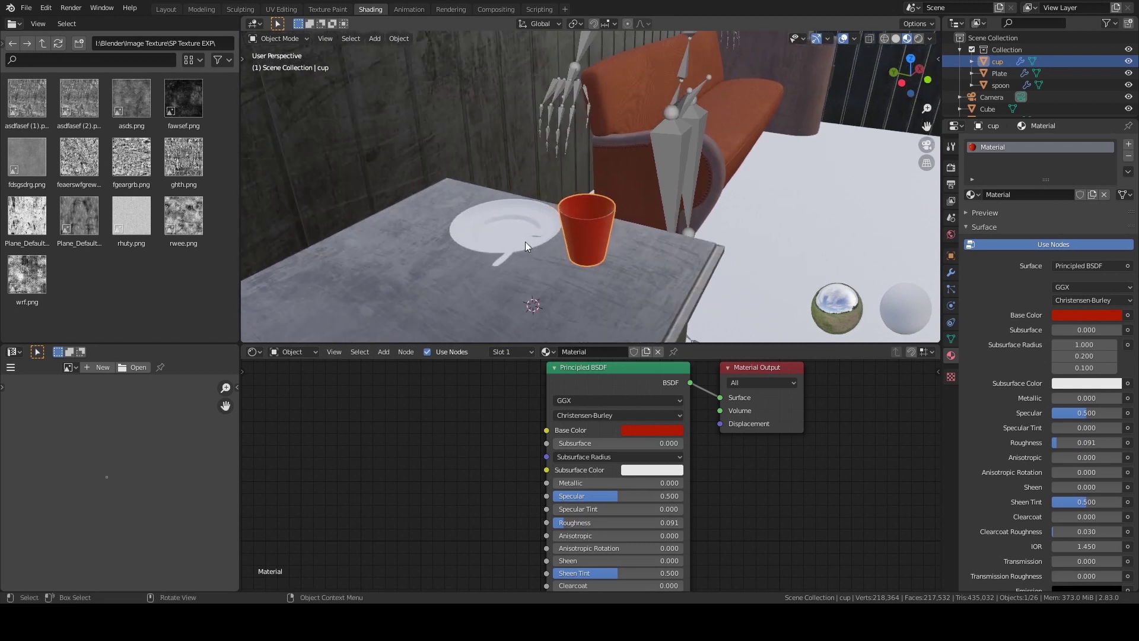
pyautogui.click(535, 248)
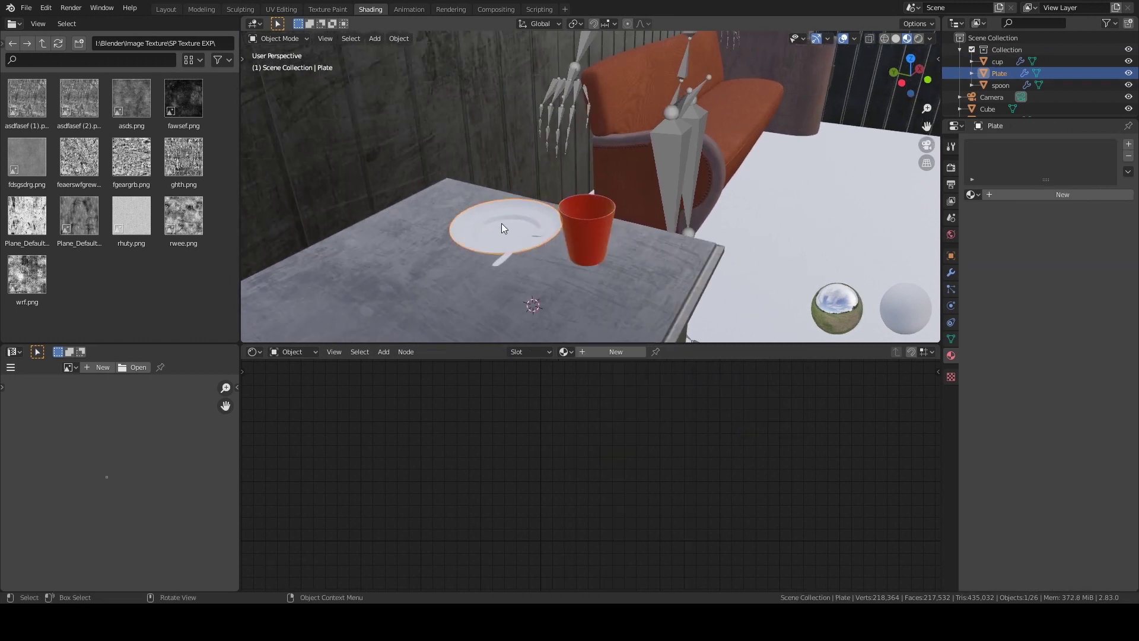
pyautogui.keyDown('shift'); pyautogui.click(581, 226); pyautogui.keyUp('shift')
pyautogui.hotkey('ctrl', 'l')
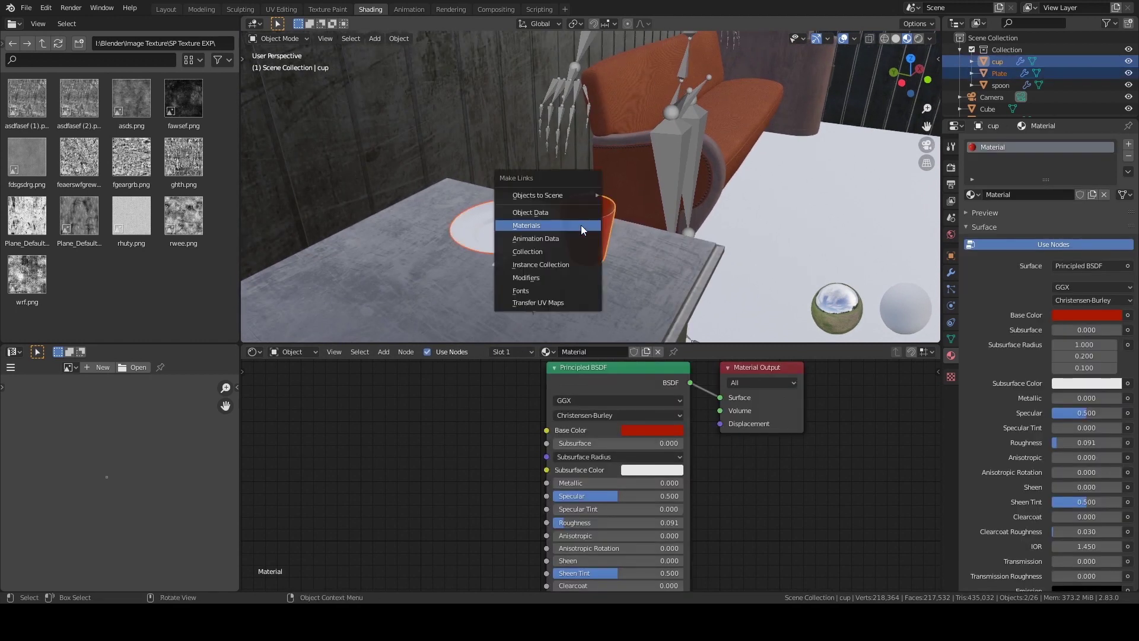
pyautogui.click(581, 224)
pyautogui.moveTo(580, 233); pyautogui.dragTo(453, 238, button='middle')
pyautogui.moveTo(526, 198)
pyautogui.mouseDown(button='middle')
pyautogui.moveTo(488, 212)
pyautogui.moveTo(512, 201)
pyautogui.mouseUp(button='middle')
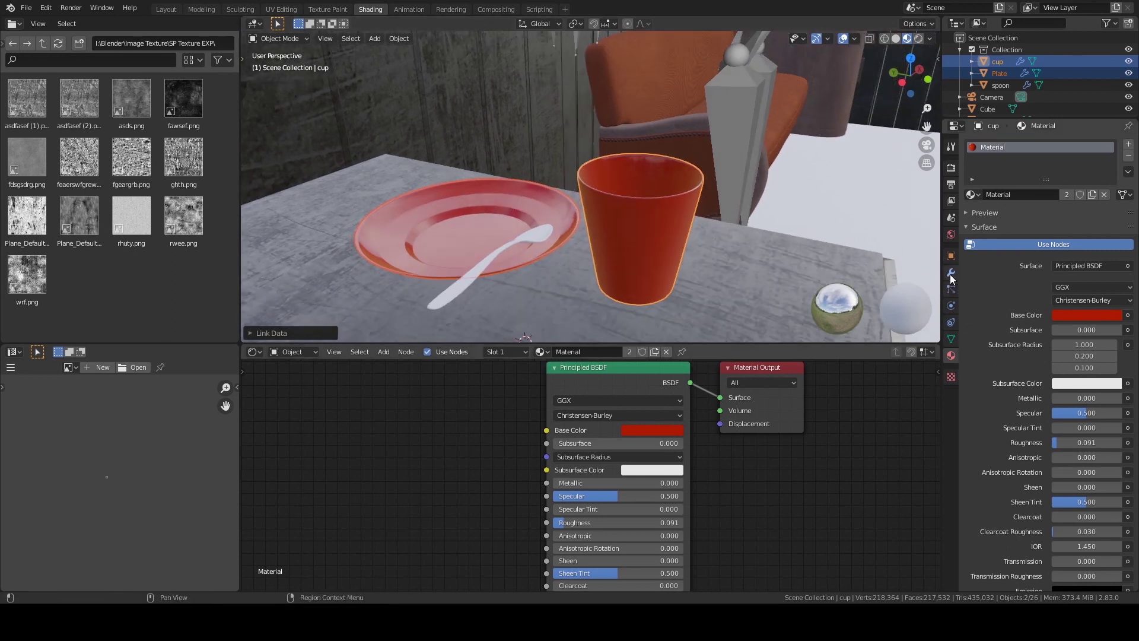
# Check the modifiers on the cup and the plate, including the plate's Solidify material index offset
pyautogui.click(950, 274)
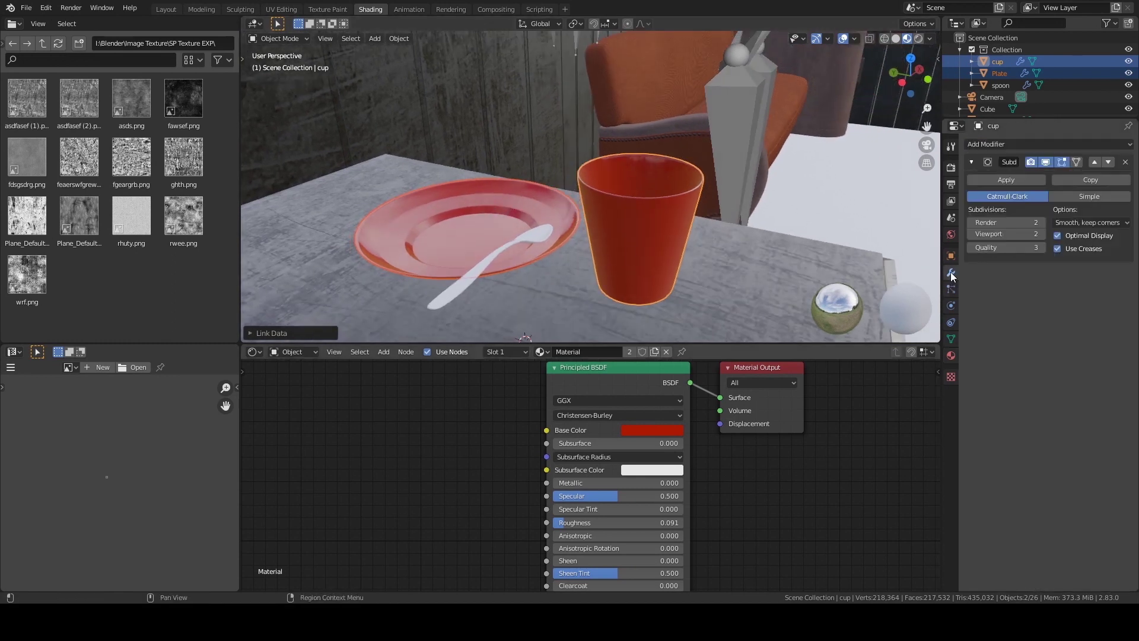
pyautogui.click(522, 189)
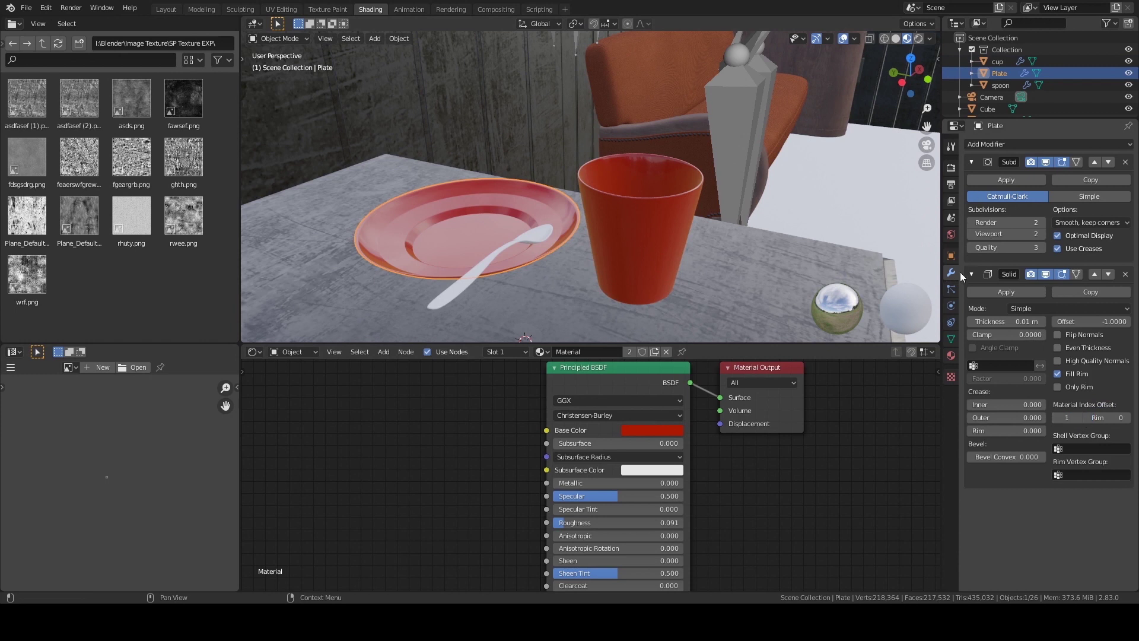
pyautogui.click(951, 356)
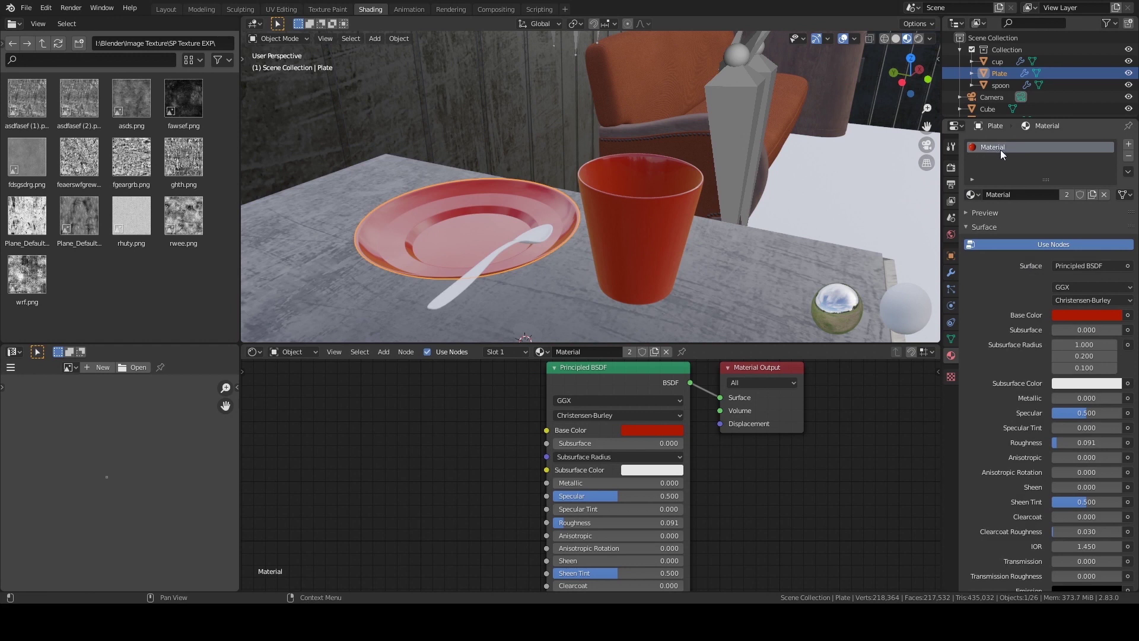
# Add a second material slot to the plate and give it a new material with an adjusted white base color
pyautogui.click(1130, 145)
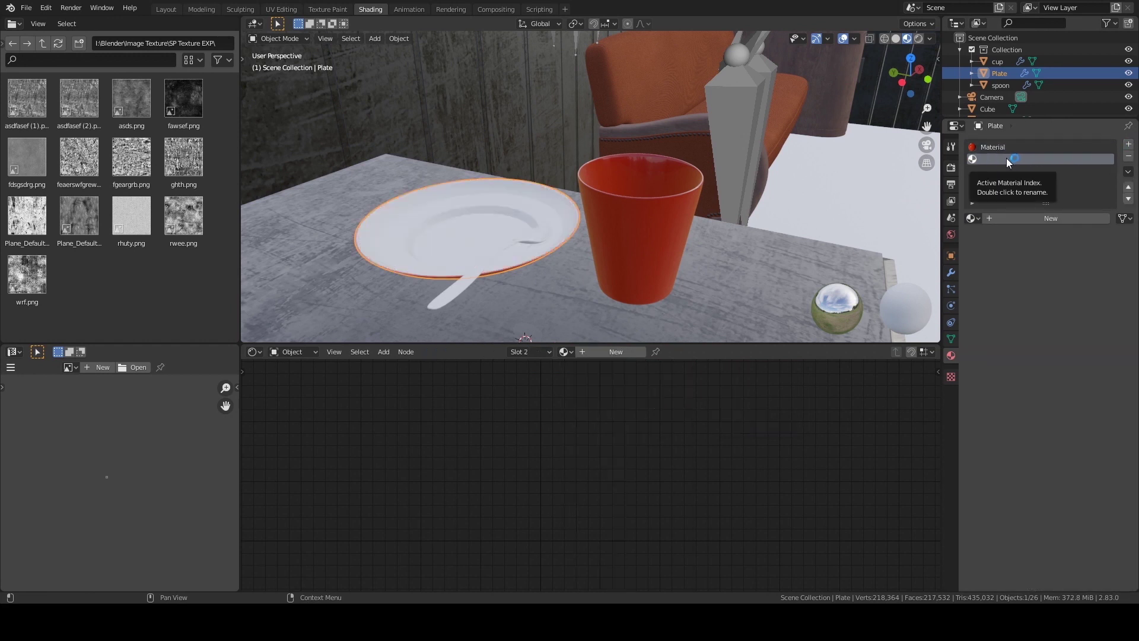
pyautogui.click(1130, 145)
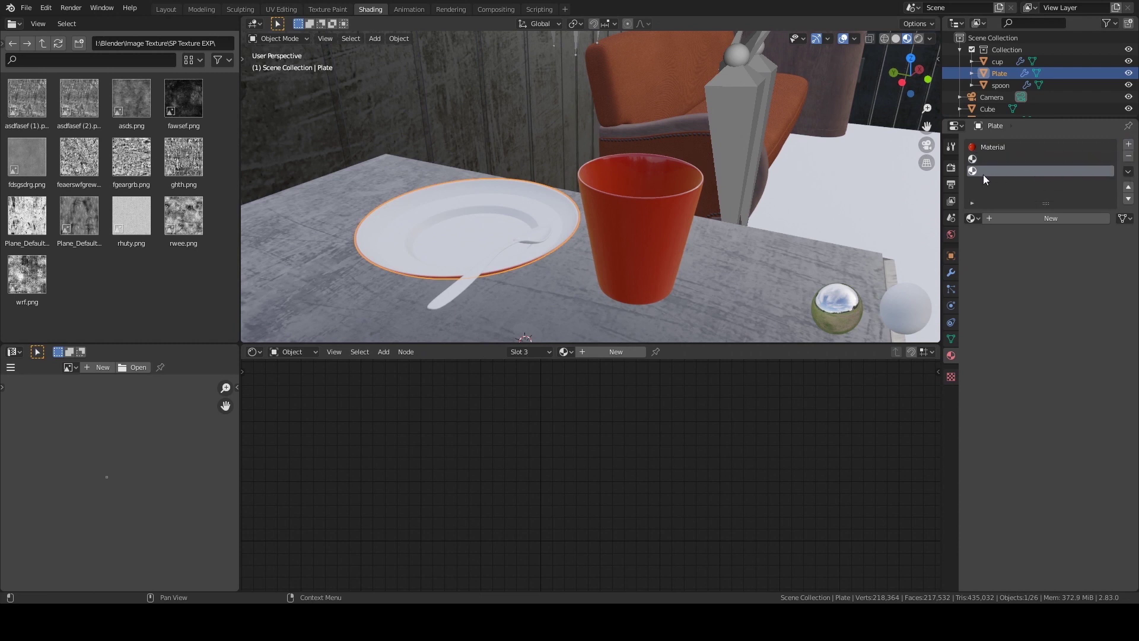
pyautogui.click(1129, 144)
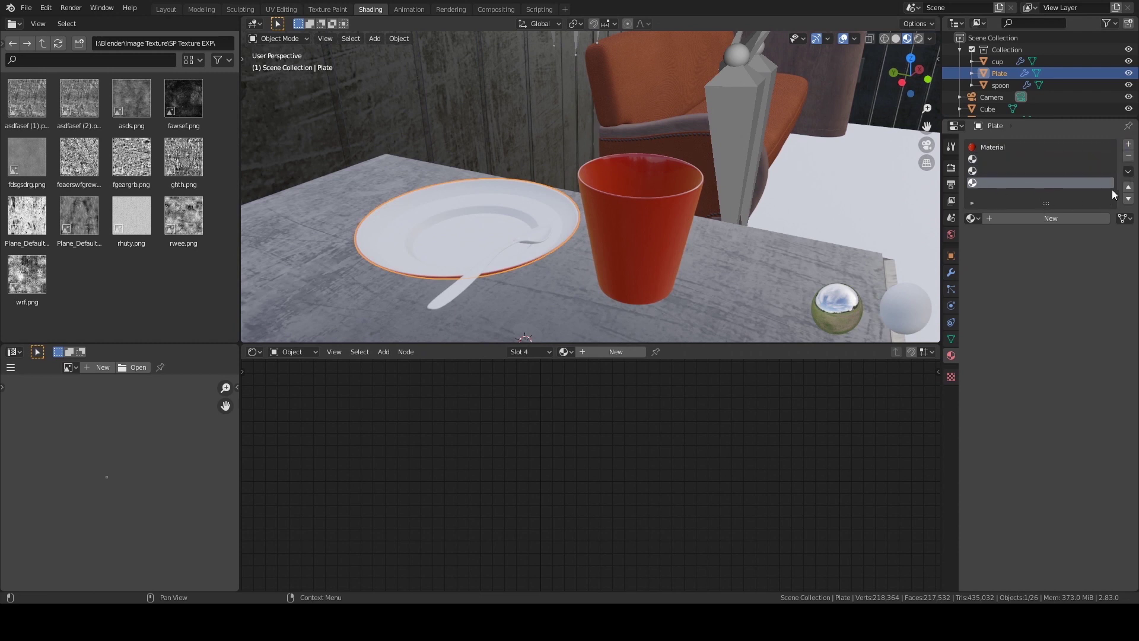
pyautogui.click(1129, 157)
pyautogui.click(1129, 157)
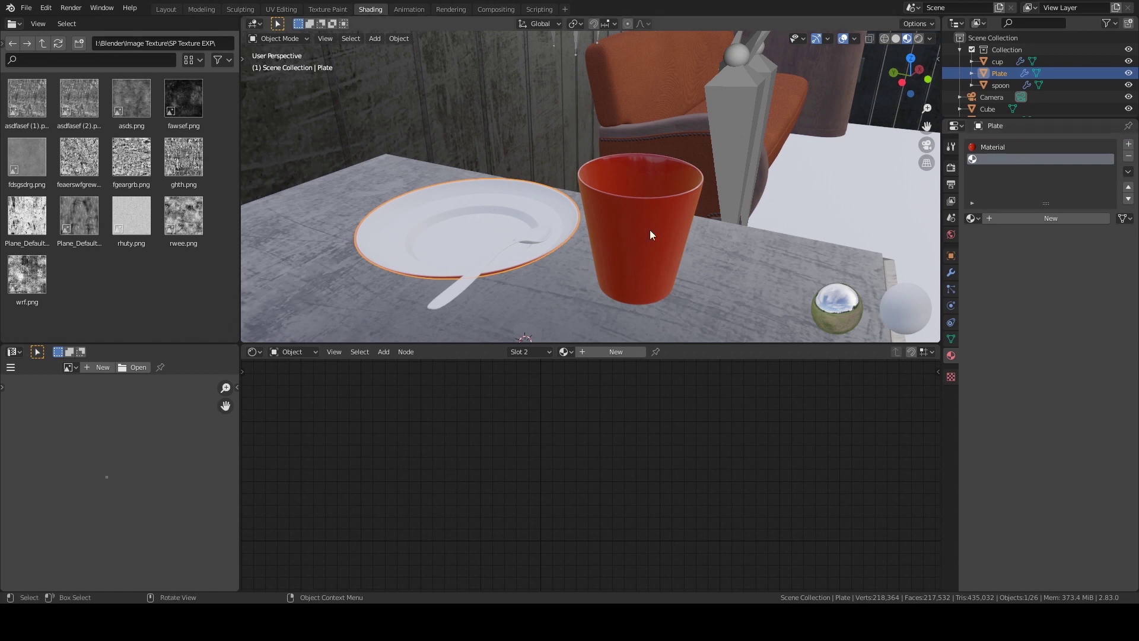
pyautogui.moveTo(463, 237); pyautogui.dragTo(446, 218, button='middle')
pyautogui.click(1031, 218)
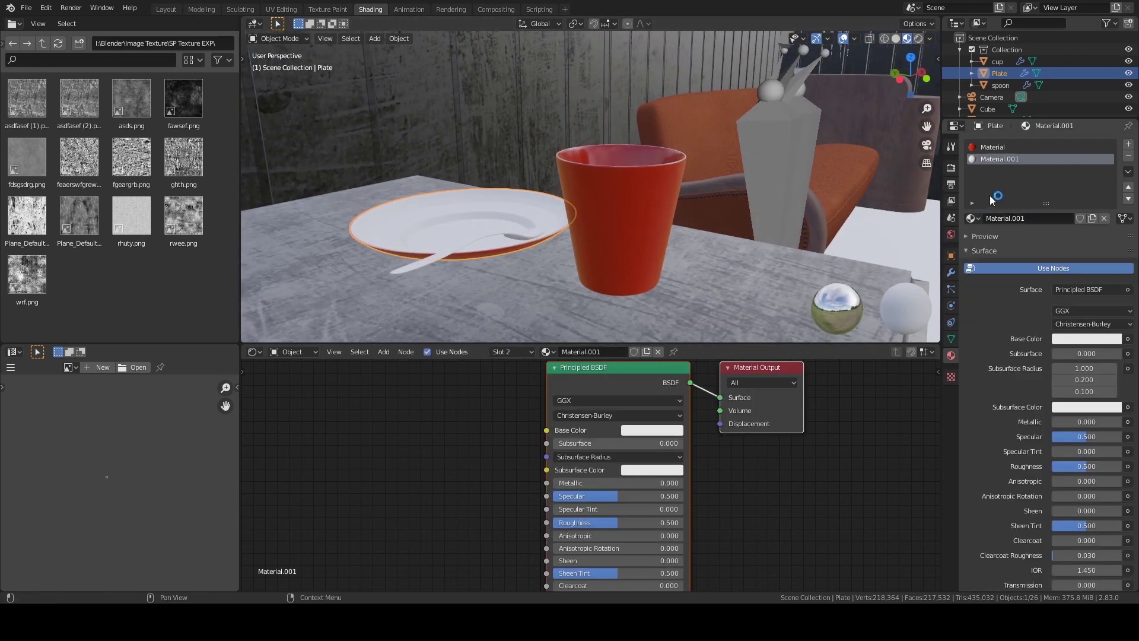
pyautogui.click(650, 429)
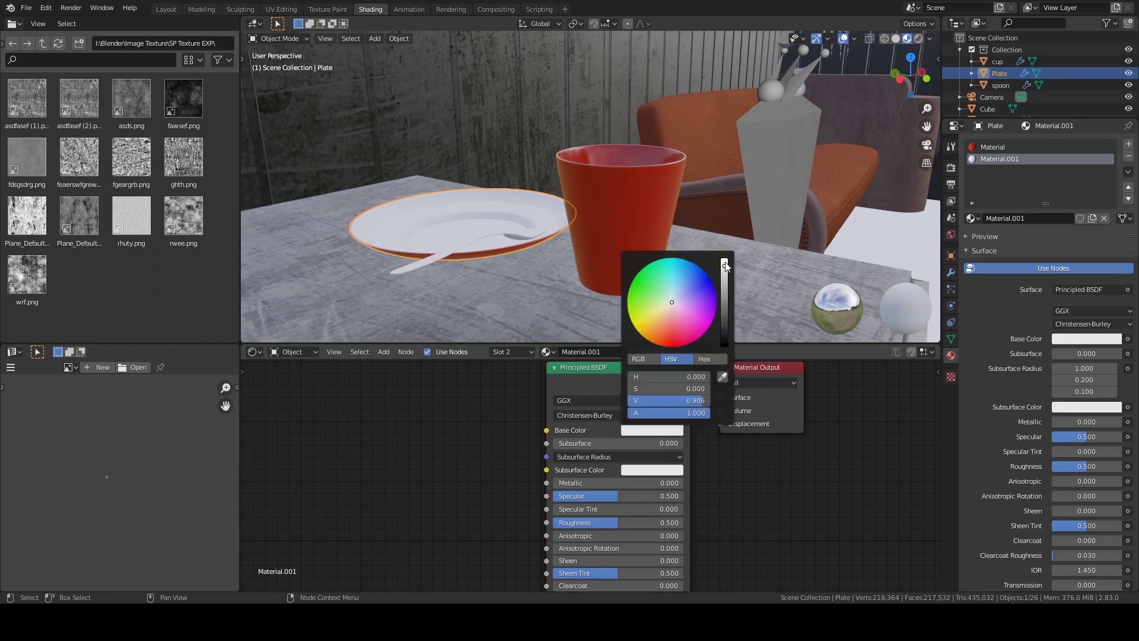
pyautogui.moveTo(669, 400); pyautogui.dragTo(655, 401)
# Resize the spoon and move it along the Z axis so it rests on the plate
pyautogui.moveTo(510, 256); pyautogui.dragTo(504, 222, button='middle')
pyautogui.click(514, 240)
pyautogui.press('s')
pyautogui.click(551, 264)
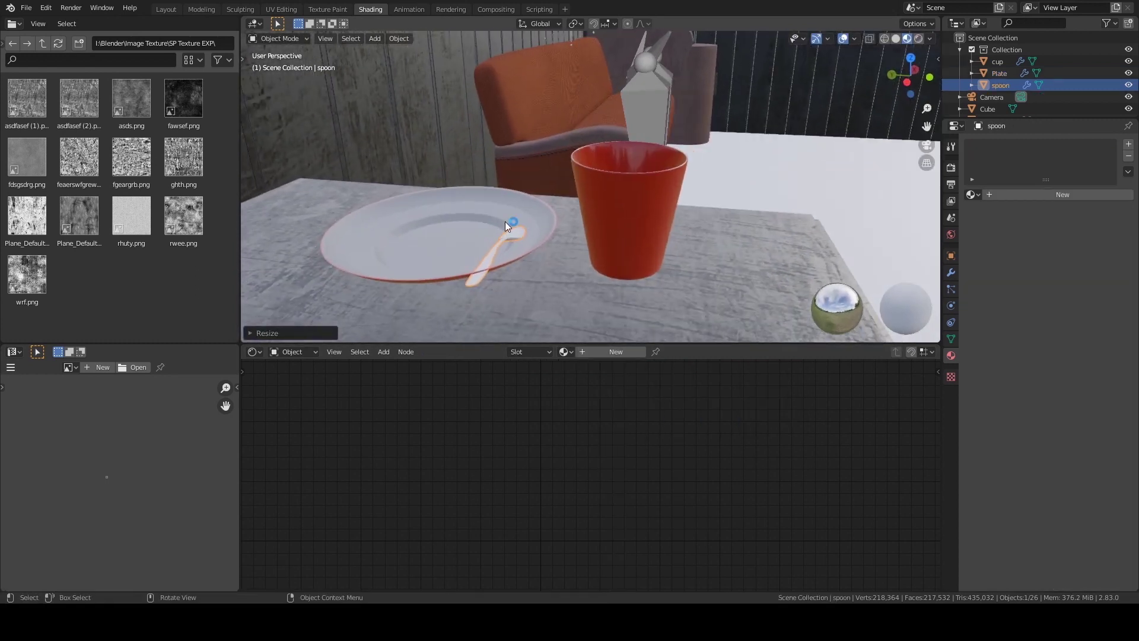
pyautogui.press('g')
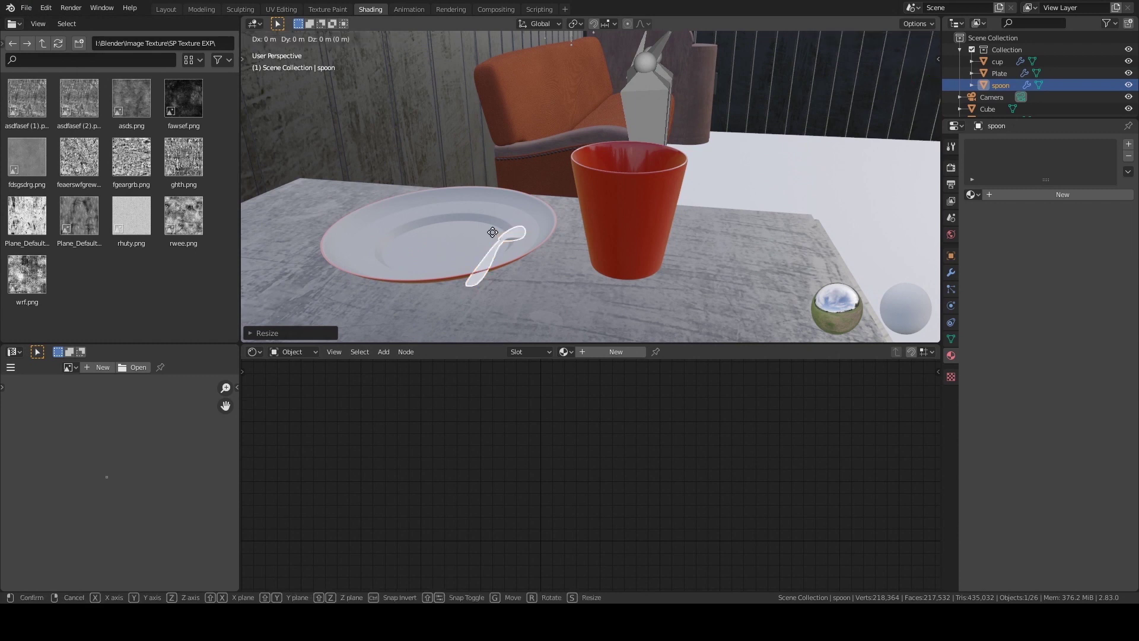
pyautogui.press('z')
pyautogui.click(495, 249)
pyautogui.moveTo(496, 257); pyautogui.dragTo(500, 298, button='middle')
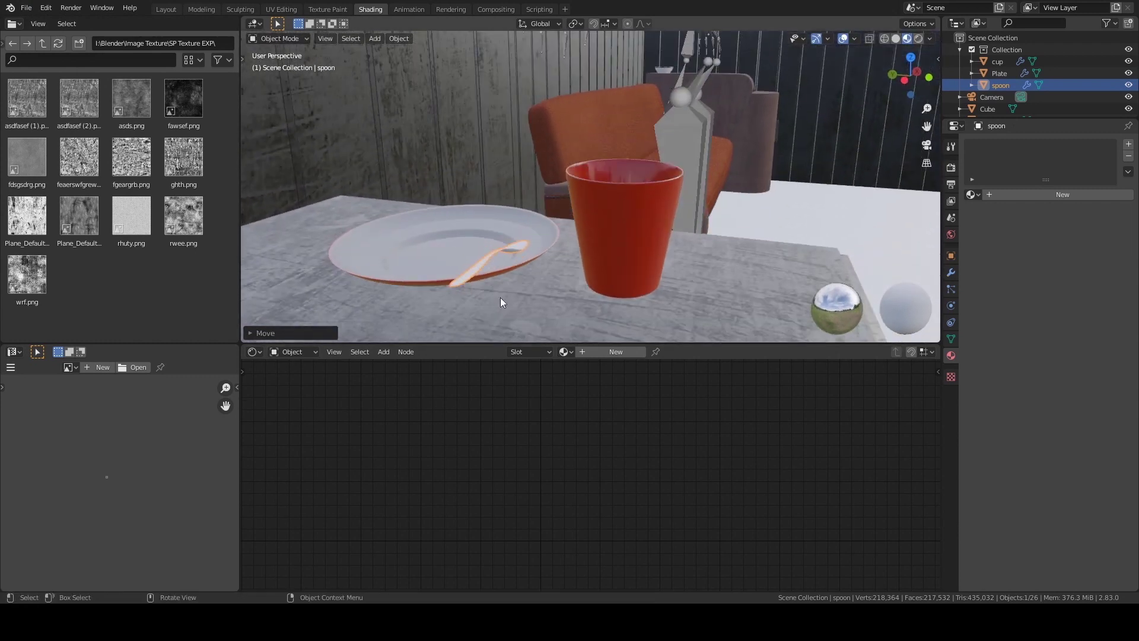
# Create a new material for the spoon with metallic at 1.000 and roughness at about 0.064
pyautogui.click(617, 351)
pyautogui.moveTo(596, 486); pyautogui.dragTo(682, 487)
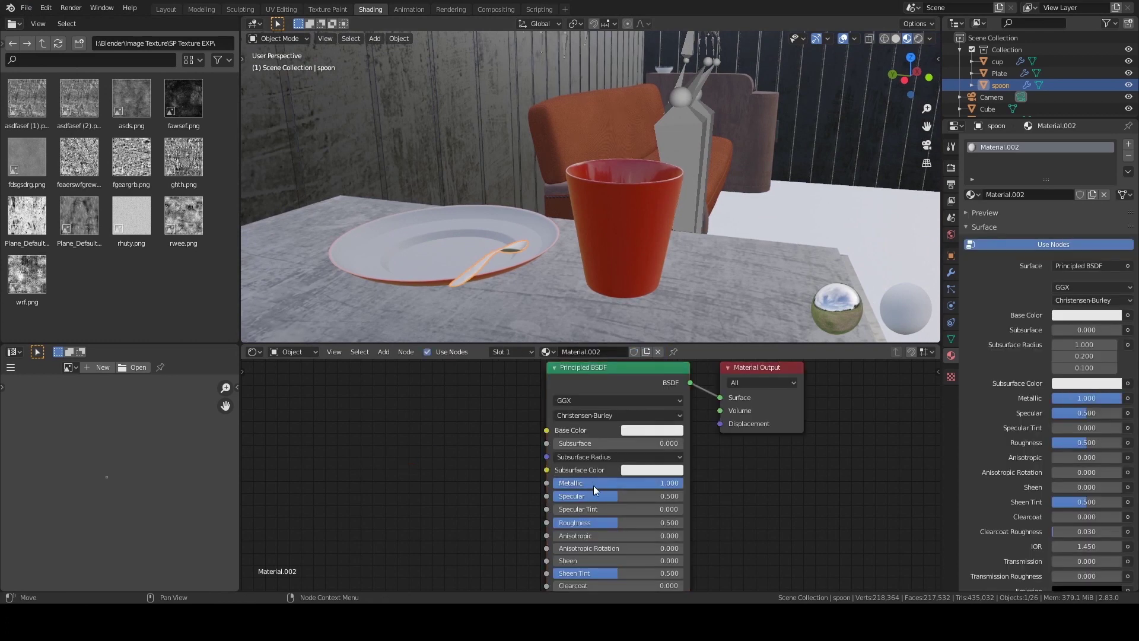
pyautogui.moveTo(611, 524); pyautogui.dragTo(559, 524)
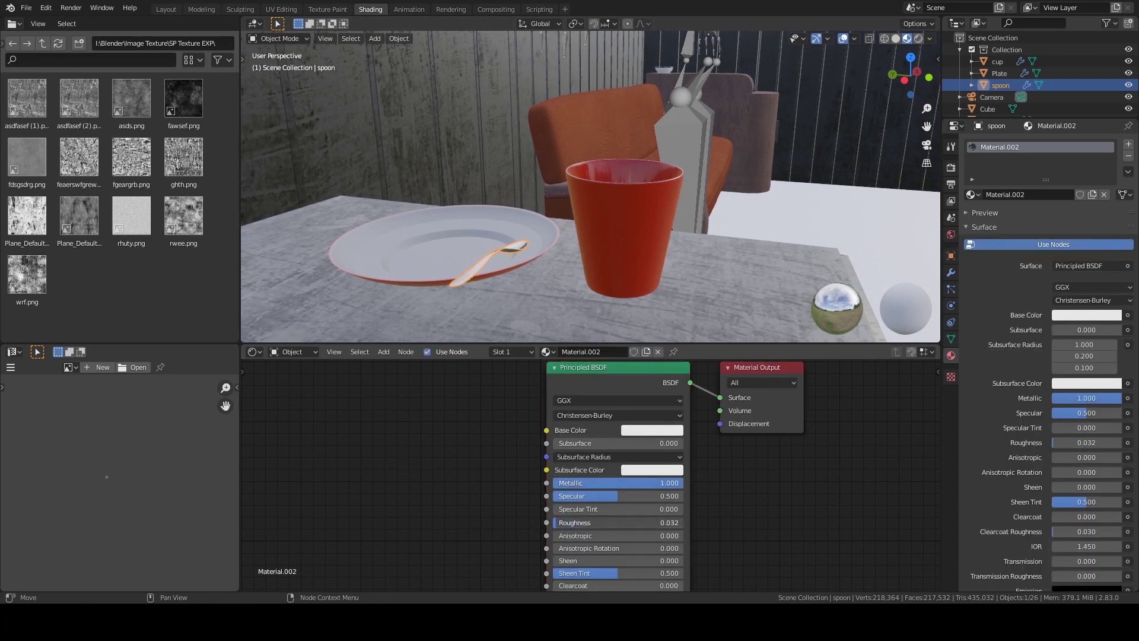
pyautogui.moveTo(477, 245); pyautogui.dragTo(477, 279, button='middle')
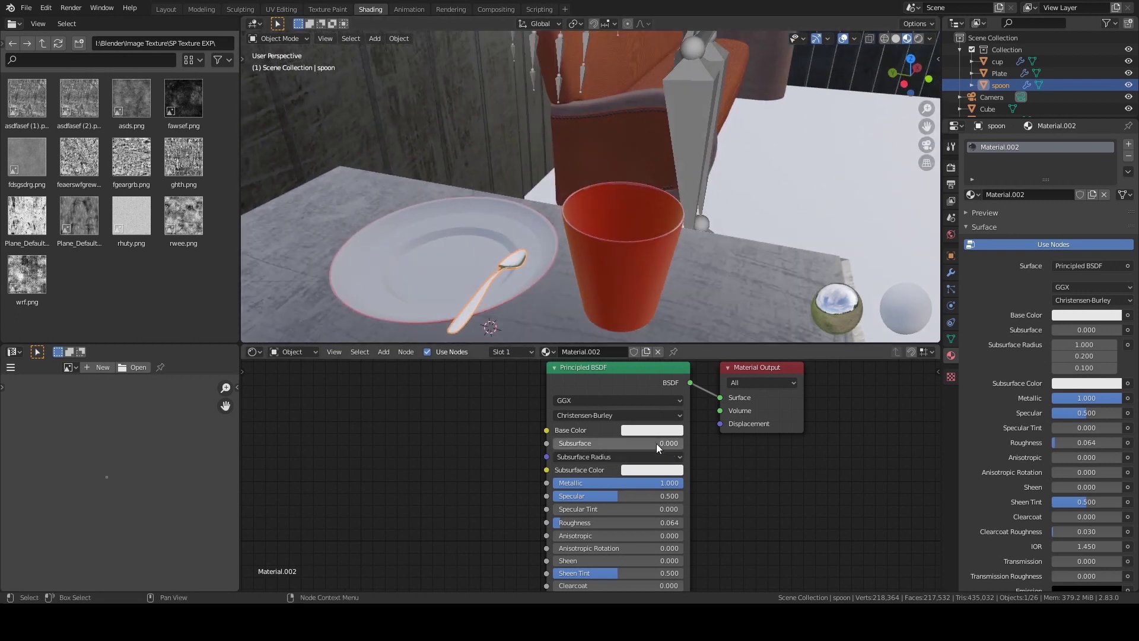
# Darken the spoon material's base color to a mid grey with a value of about 0.544
pyautogui.click(656, 432)
pyautogui.moveTo(724, 268)
pyautogui.mouseDown()
pyautogui.moveTo(724, 314)
pyautogui.moveTo(725, 289)
pyautogui.mouseUp()
pyautogui.moveTo(724, 289); pyautogui.dragTo(598, 333, button='middle')
pyautogui.hotkey('alt', 'a')
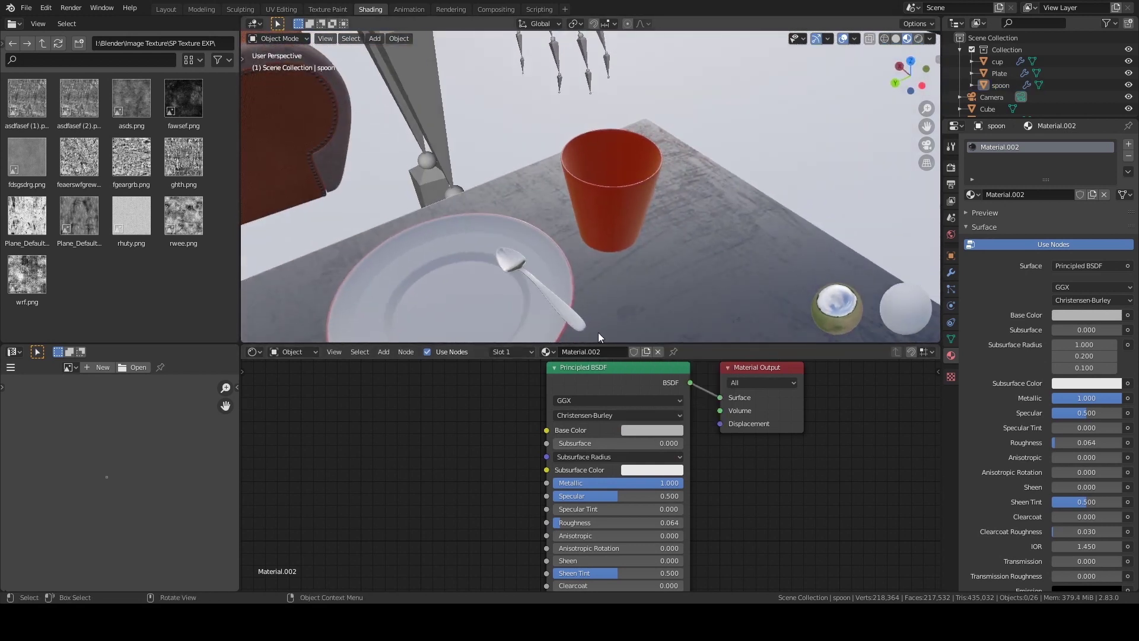
pyautogui.click(656, 429)
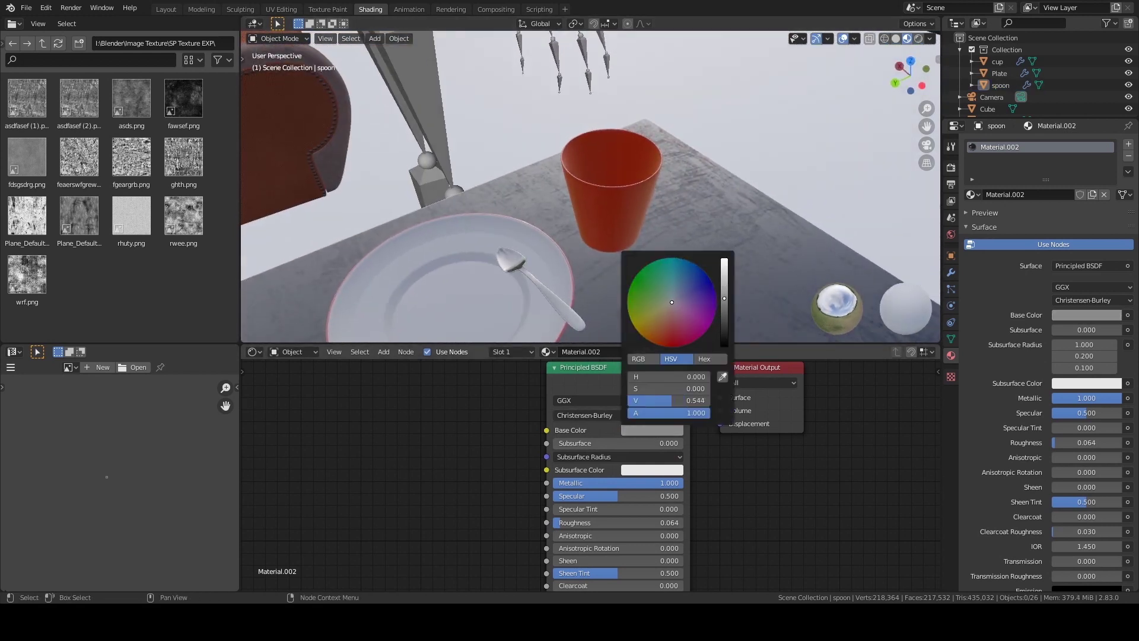
pyautogui.moveTo(529, 245)
pyautogui.mouseDown(button='middle')
pyautogui.moveTo(442, 223)
pyautogui.moveTo(514, 260)
pyautogui.mouseUp(button='middle')
# View the scene through the camera with the viewport overlays hidden
pyautogui.press('KP_0')
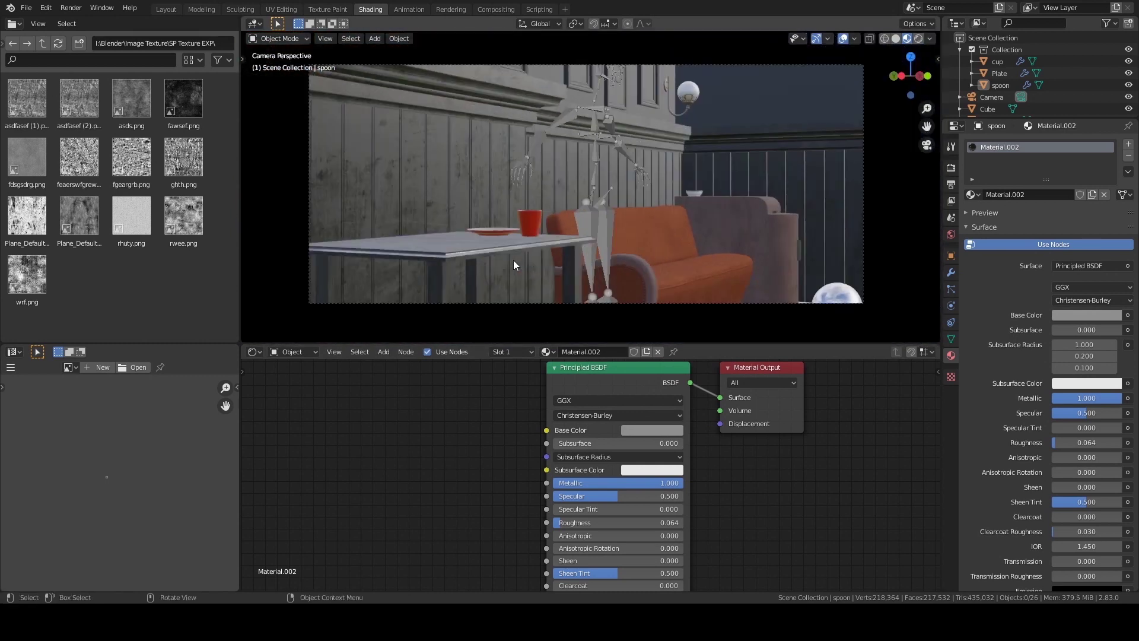
pyautogui.scroll(1, 579, 227)
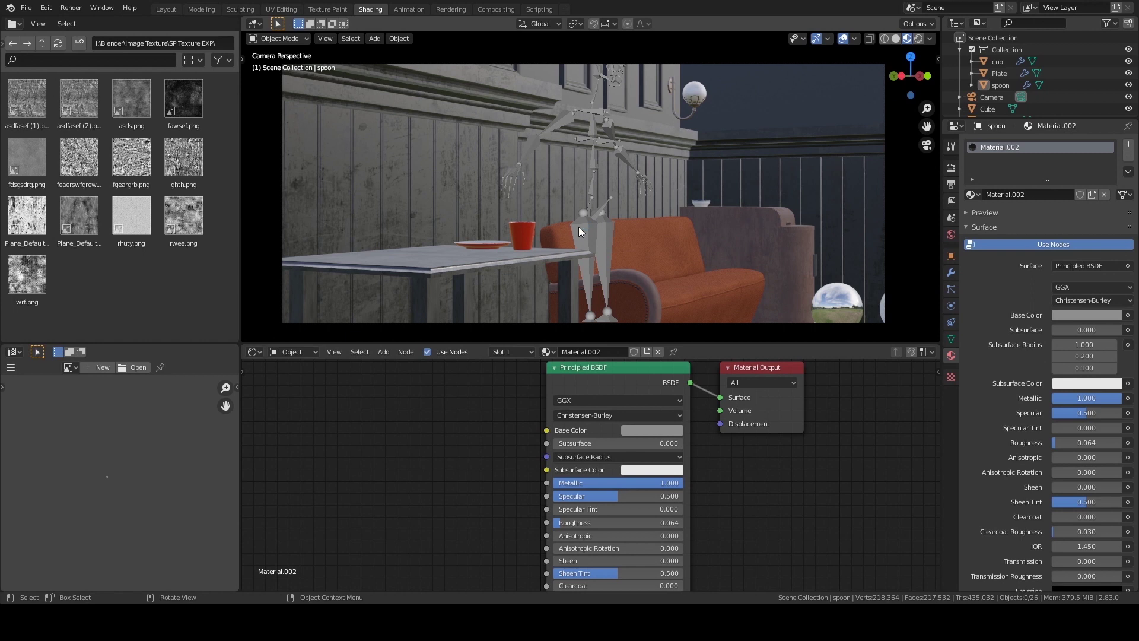
pyautogui.hotkey('shift', 'alt', 'z')
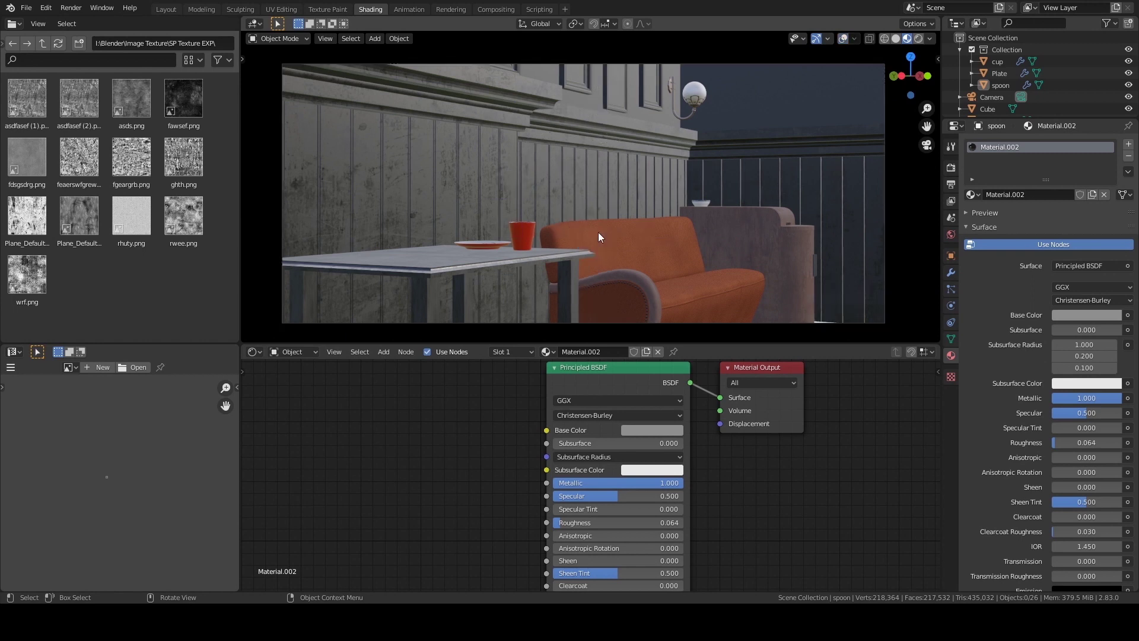